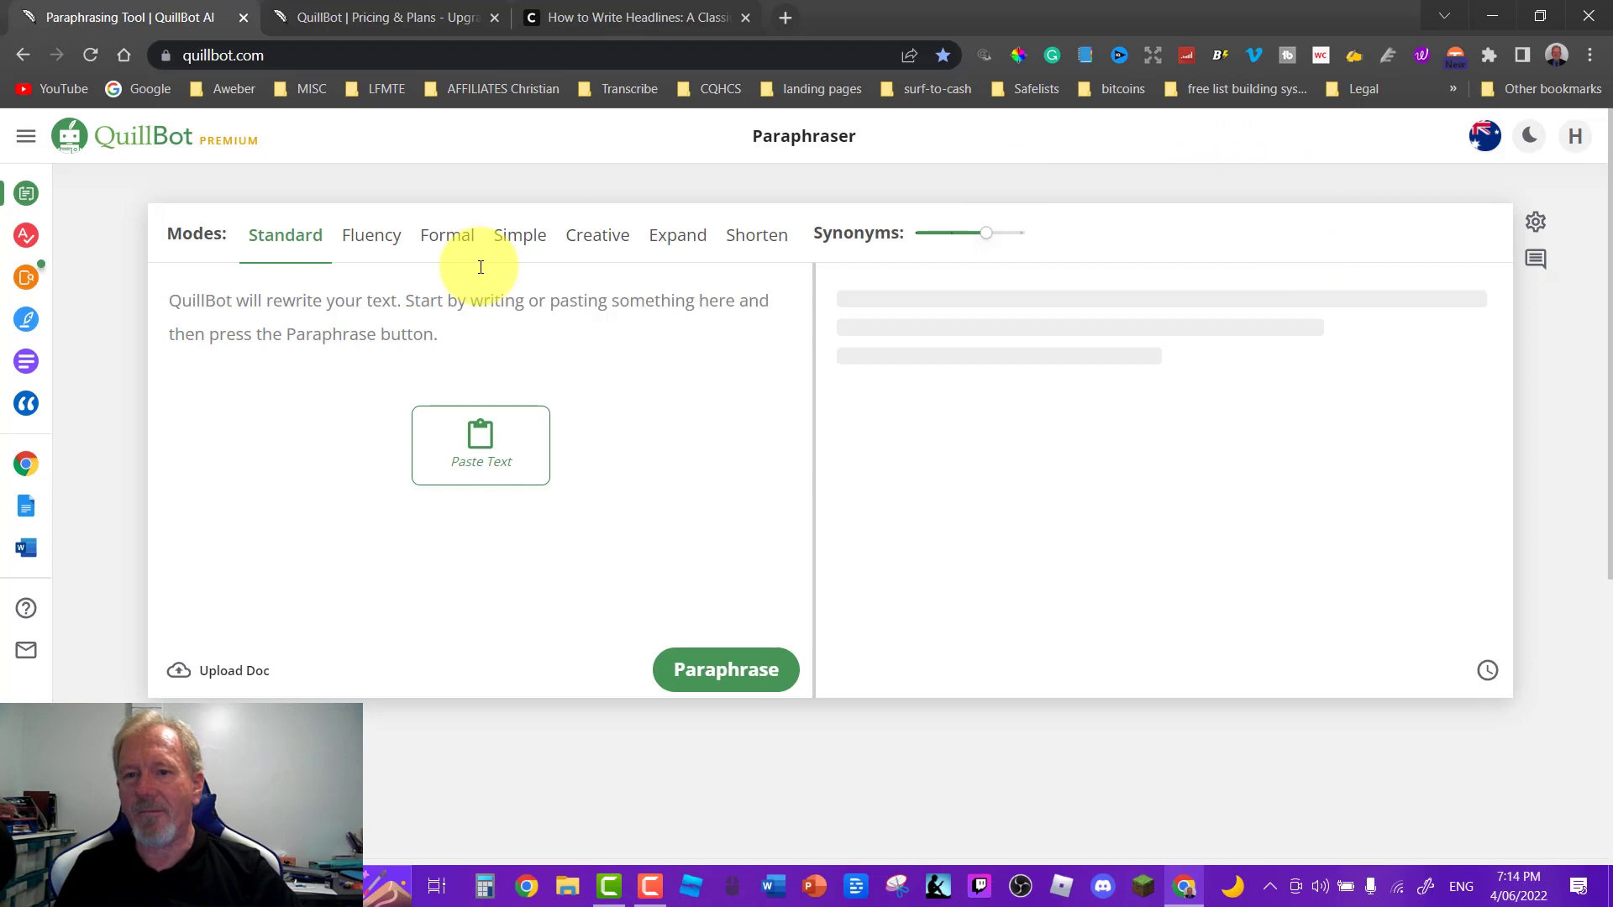
Step: Paste the starving-artist passage and paraphrase it in Standard mode into a 51-word rewording
{"action": "left_click", "coordinate": [173, 303]}
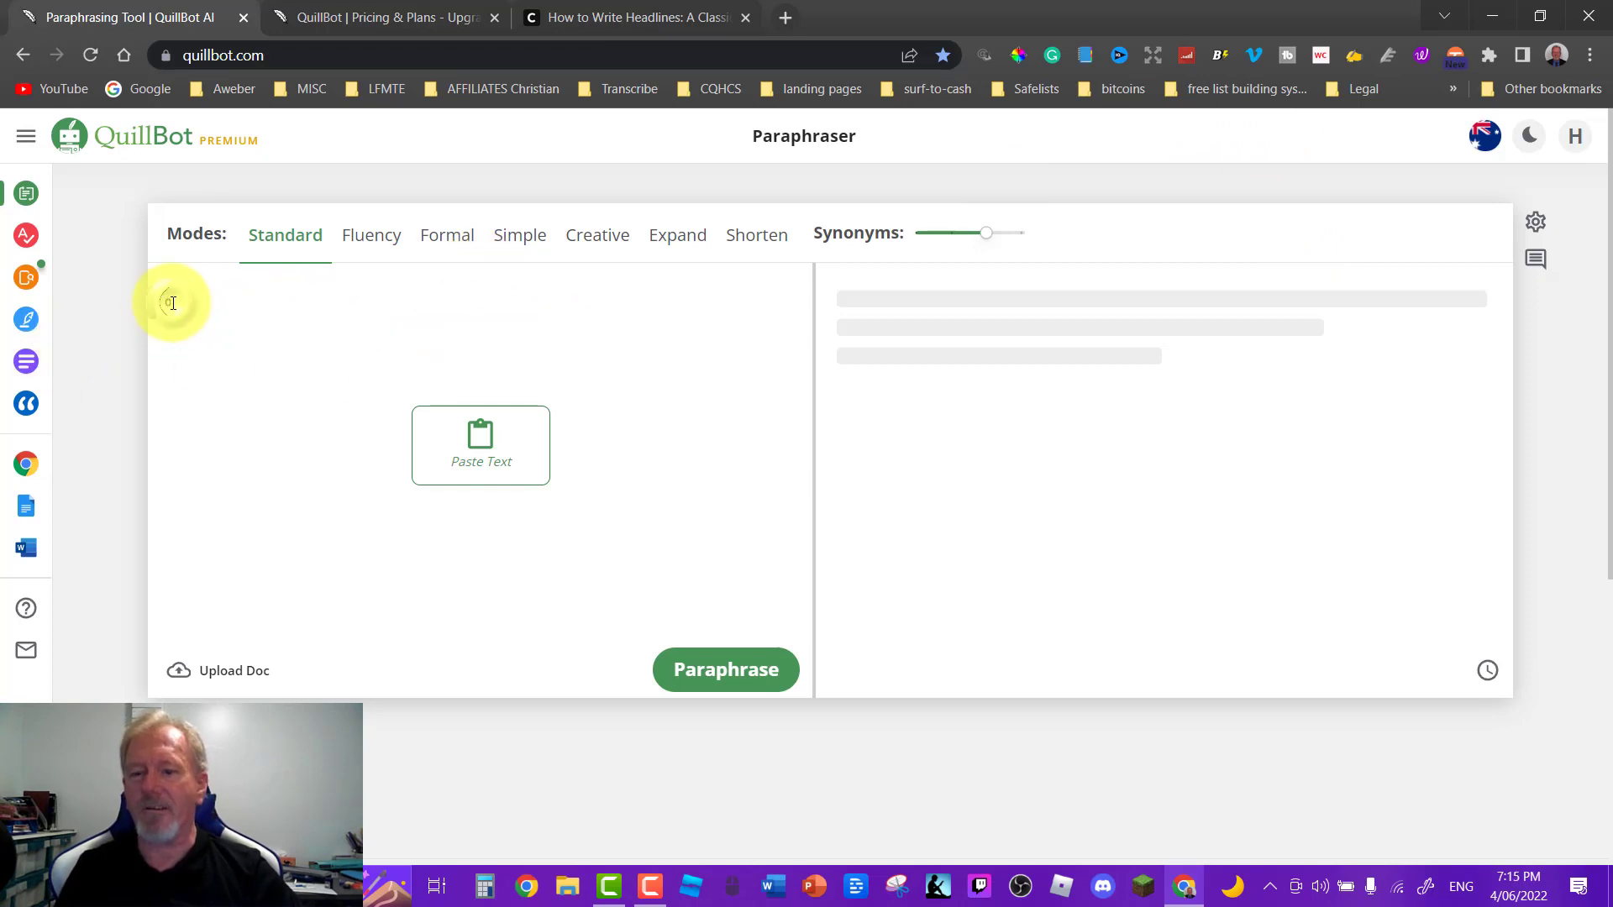
{"action": "type", "text": "Everyone knows about the stereotype of the starving artist? Well, guess what? For you, it could soon become a thing of the past. The Internet has opened up new opportunities for artists. Now, you have a platform to share your creative efforts with the rest of the world. Check it out."}
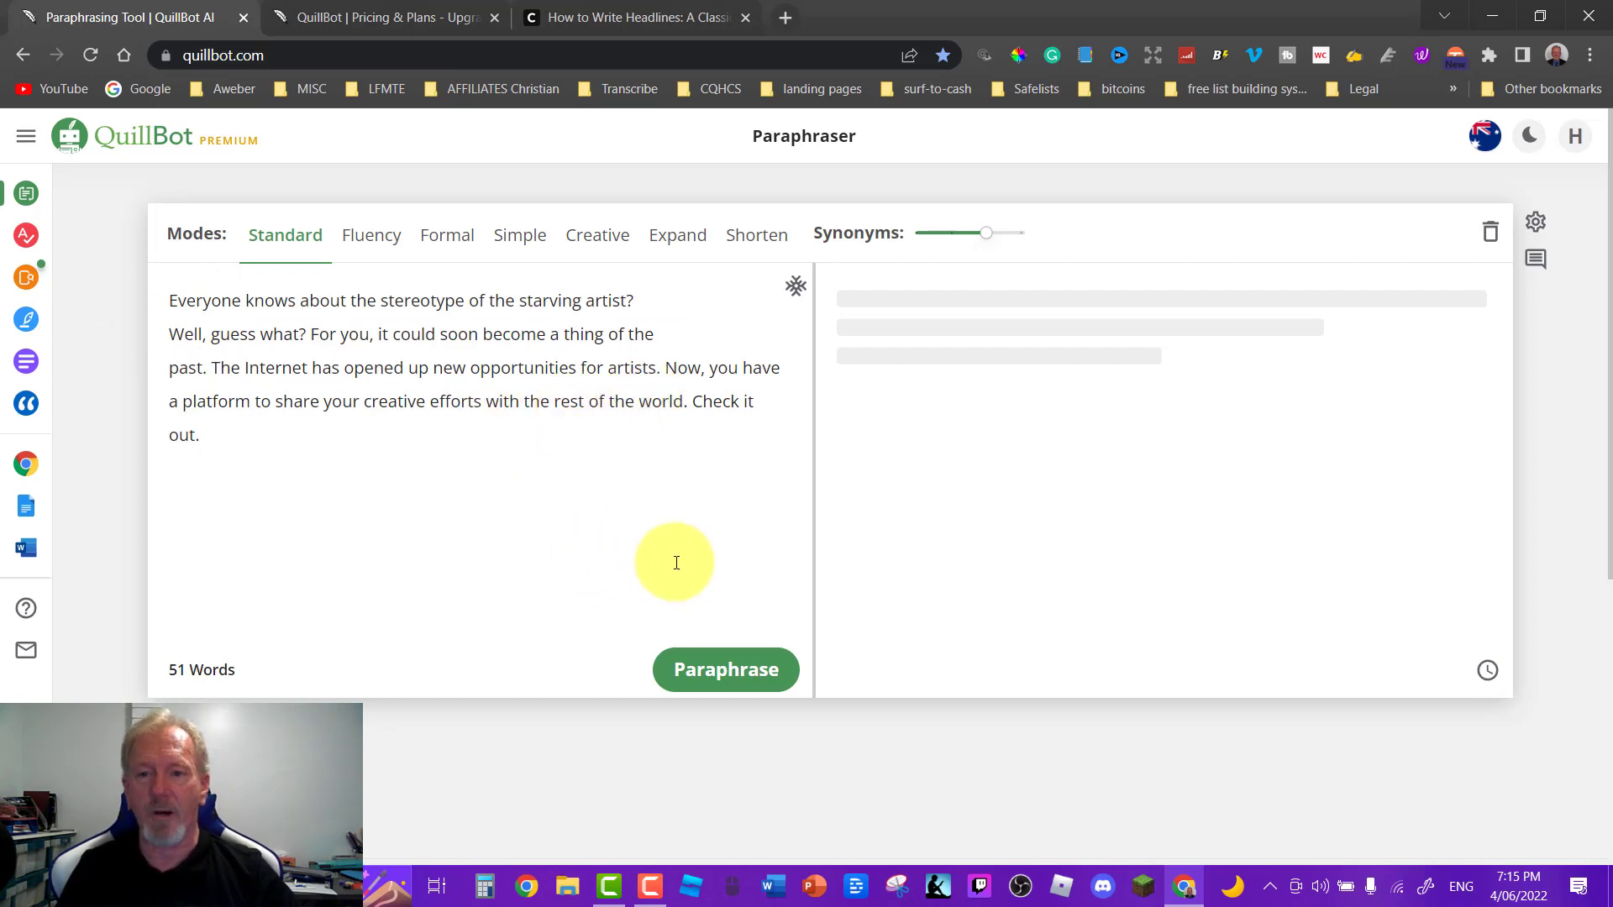
{"action": "left_click", "coordinate": [724, 677]}
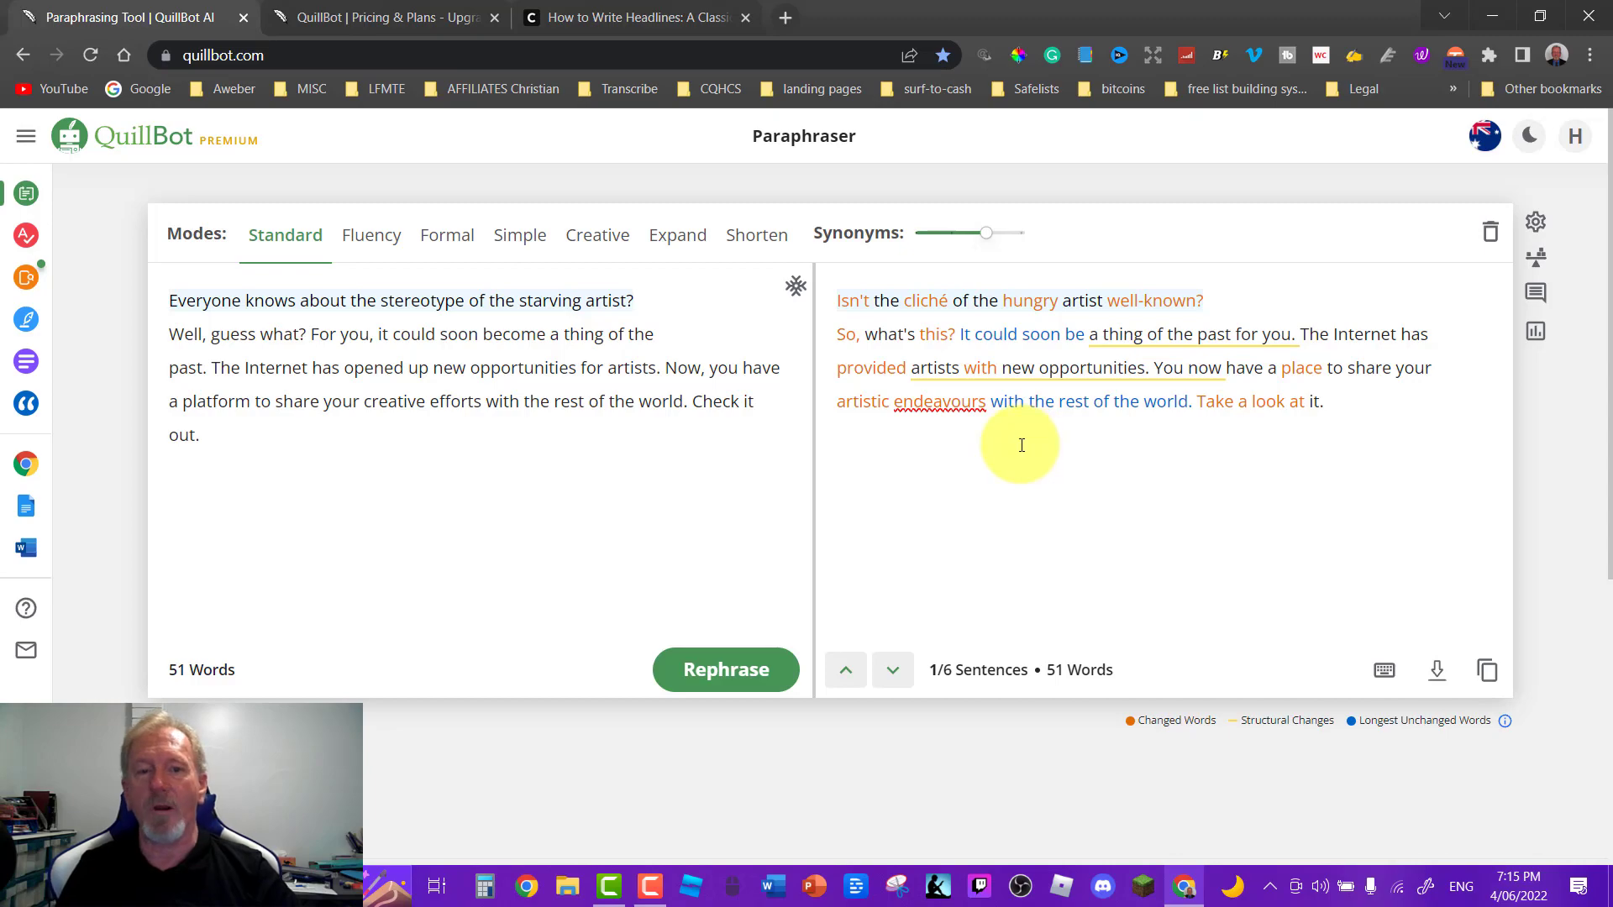
{"action": "mouse_move", "coordinate": [24, 236]}
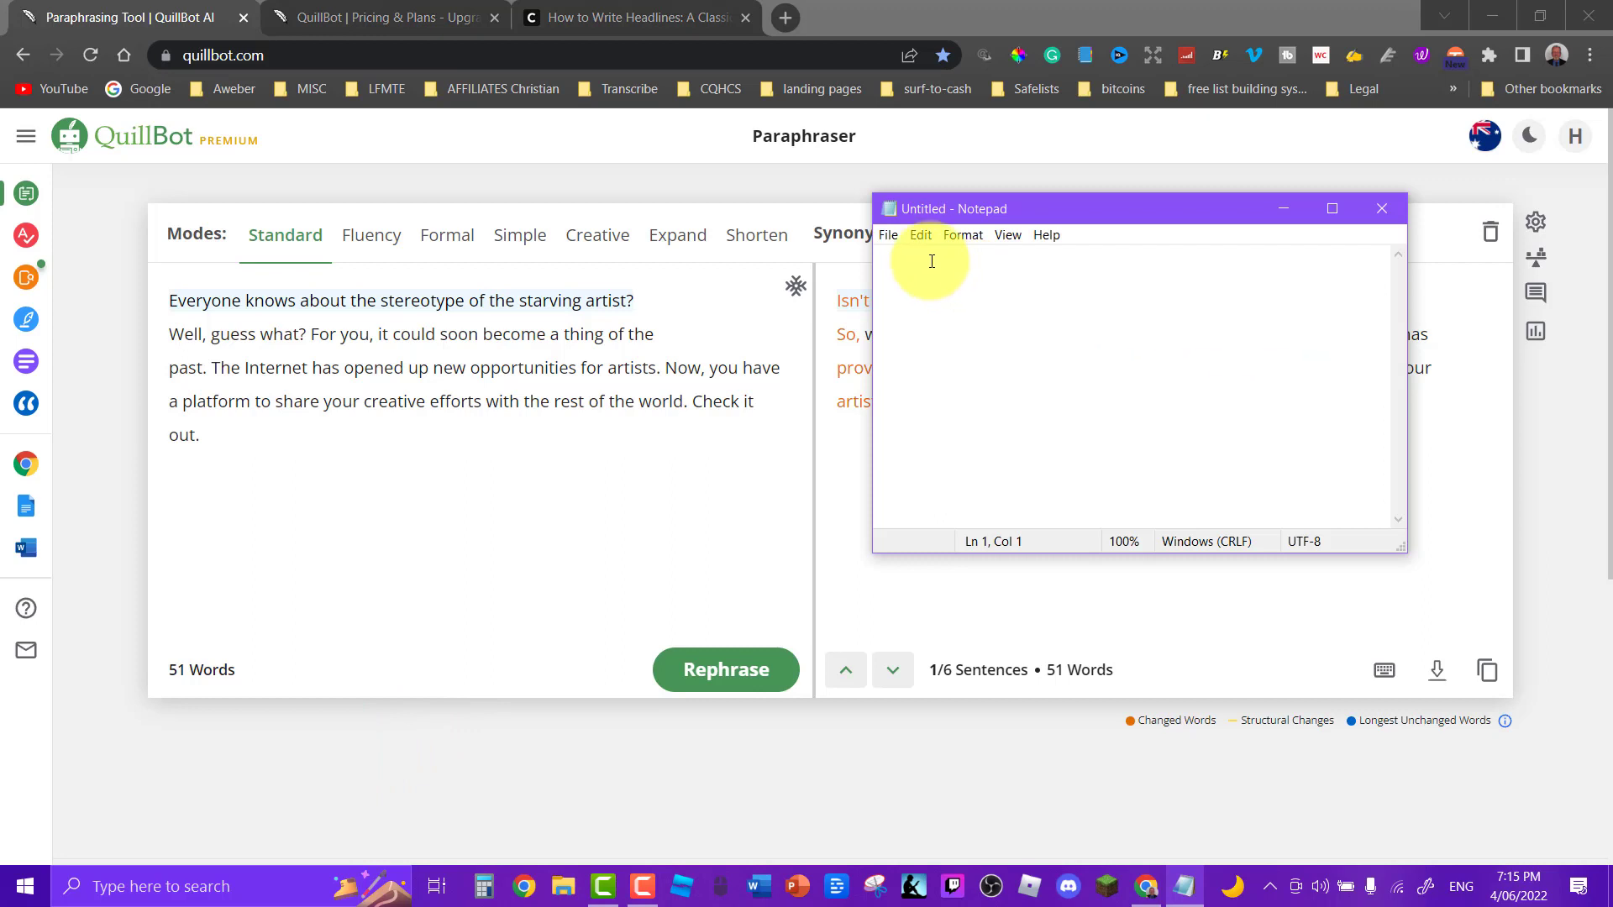
Step: Paste the original passage into Notepad, remove the stray line break, and add blank lines
{"action": "type", "text": "Everyone knows about the stereotype of the starving artist? Well, guess what? For you, it could soon become a thing of the past. The Internet has opened up new opportunities for artists. Now, you have a platform to share your creative efforts with the rest of the world. Check it out."}
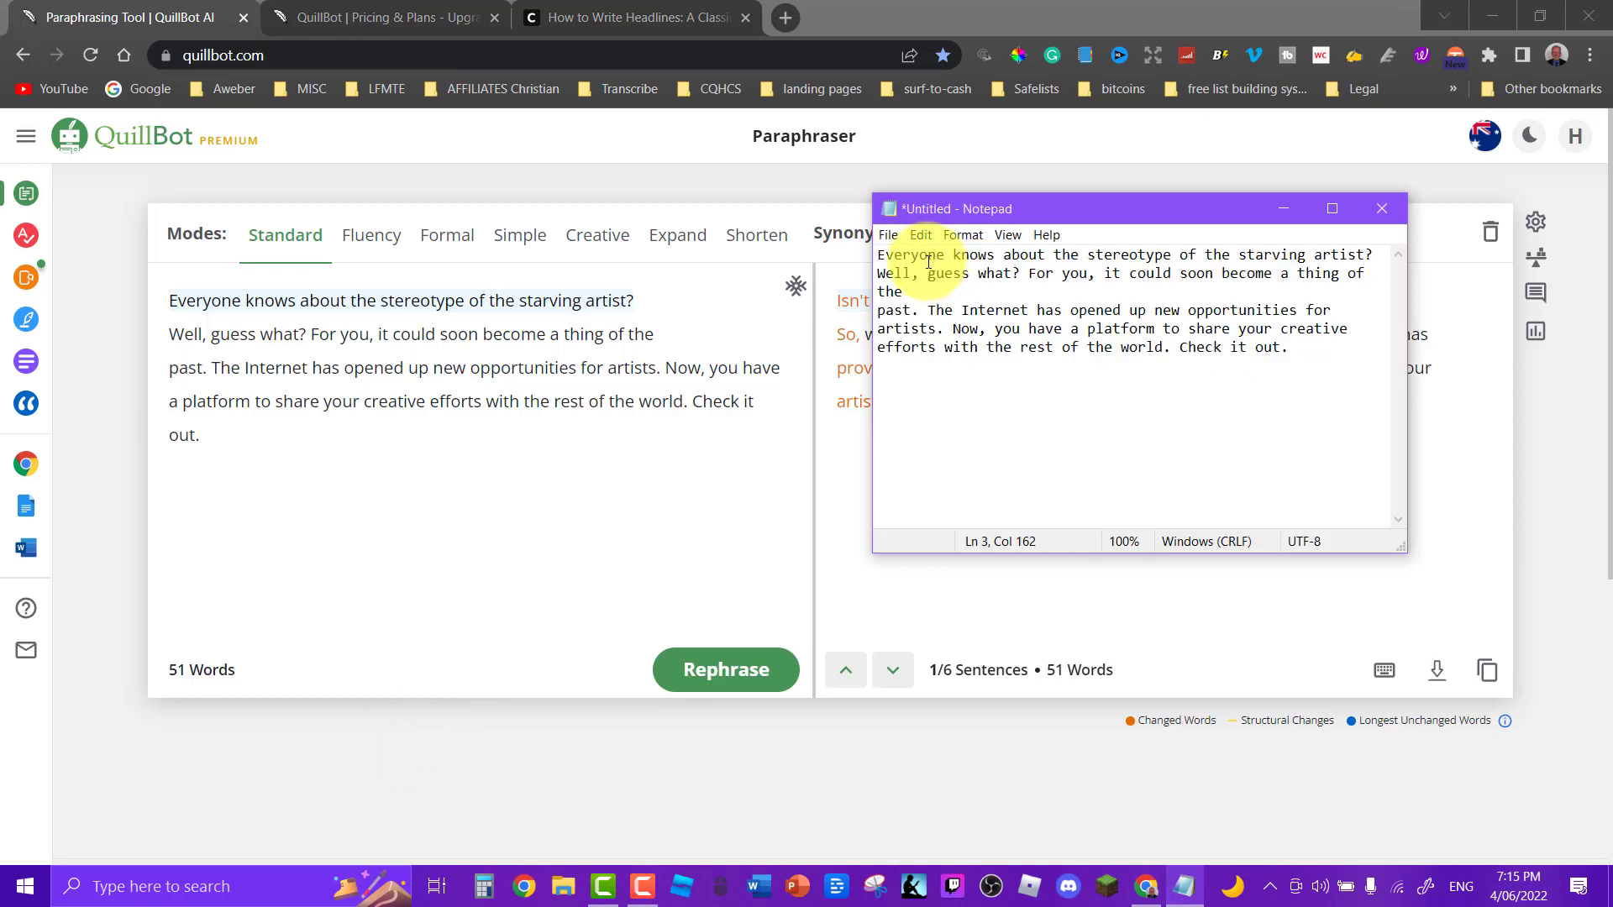
{"action": "left_click", "coordinate": [879, 309]}
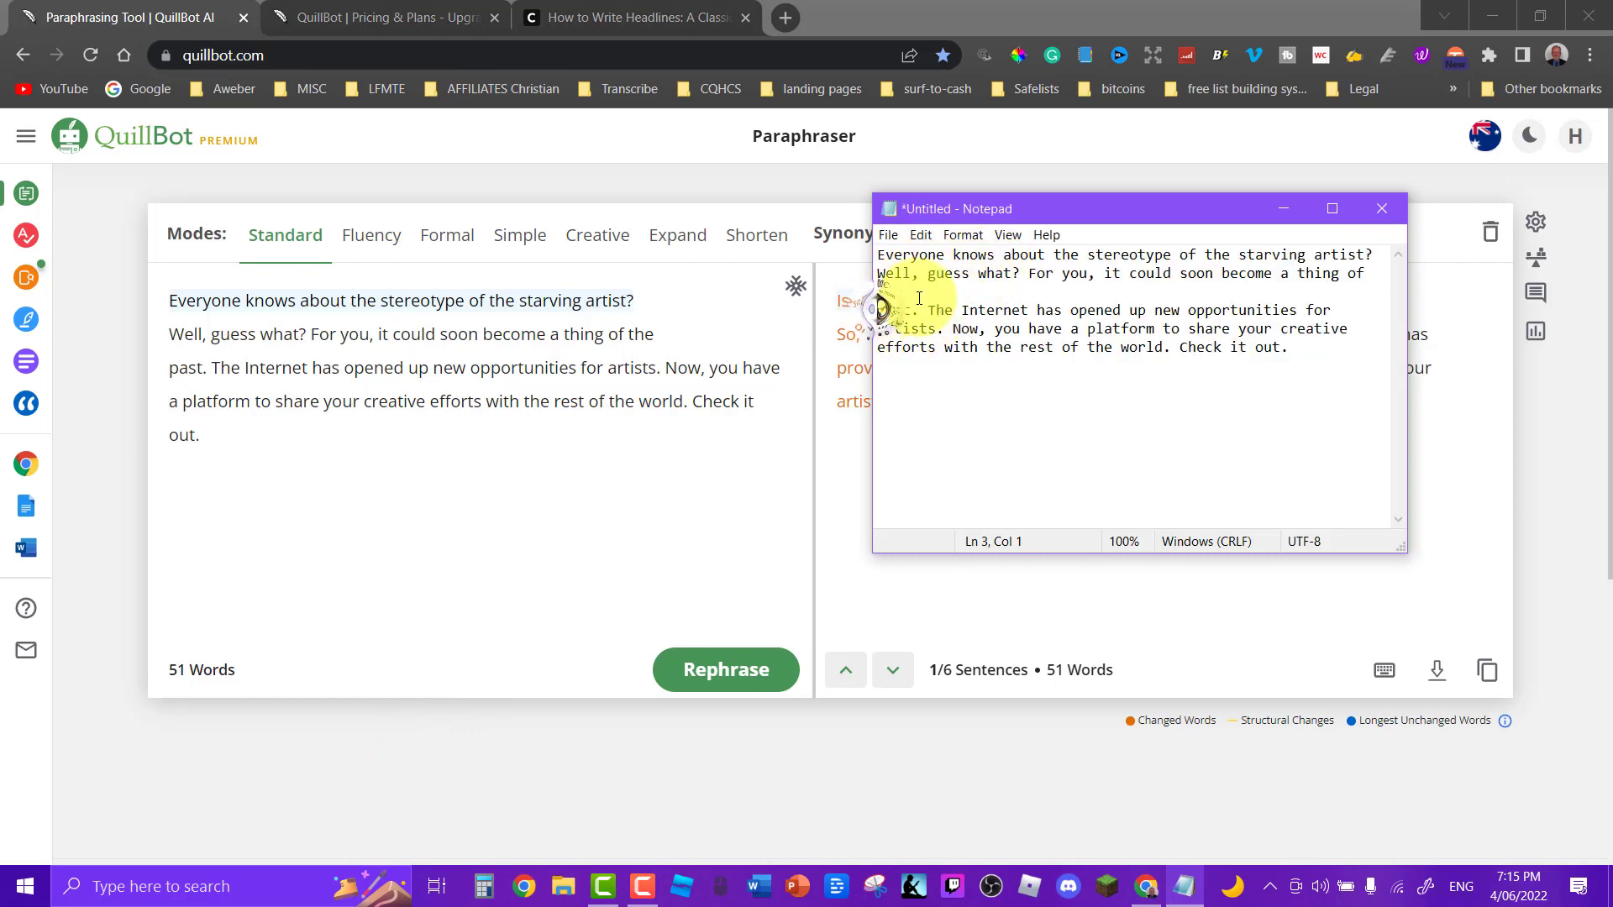
{"action": "key", "text": "BackSpace"}
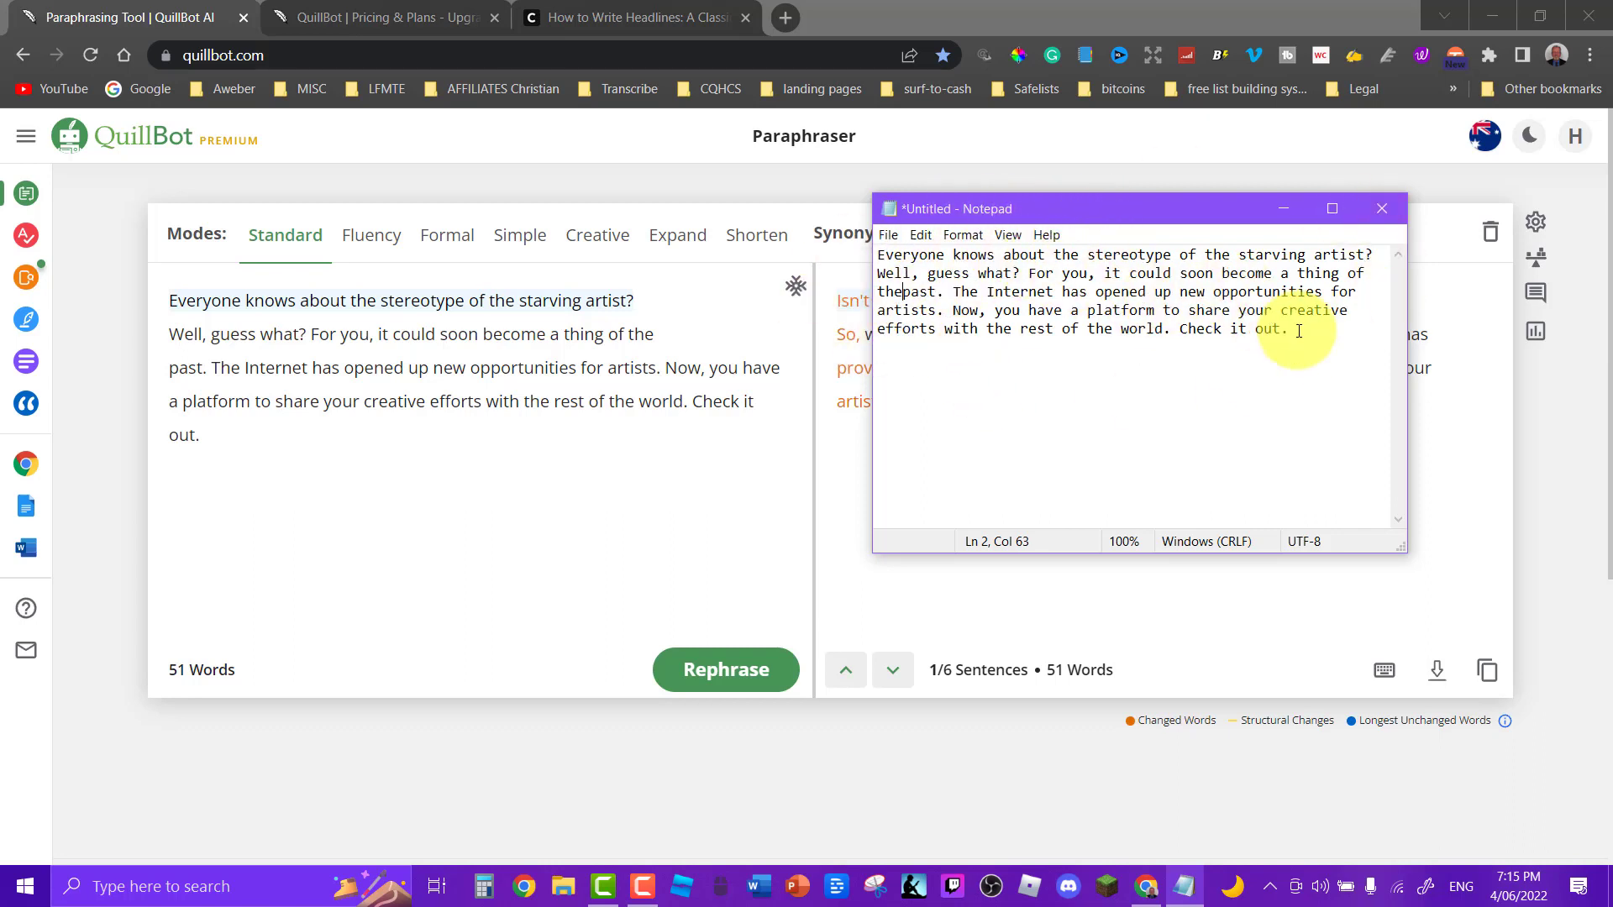
{"action": "key", "text": "Return"}
{"action": "key", "text": "Return"}
{"action": "key", "text": "Return"}
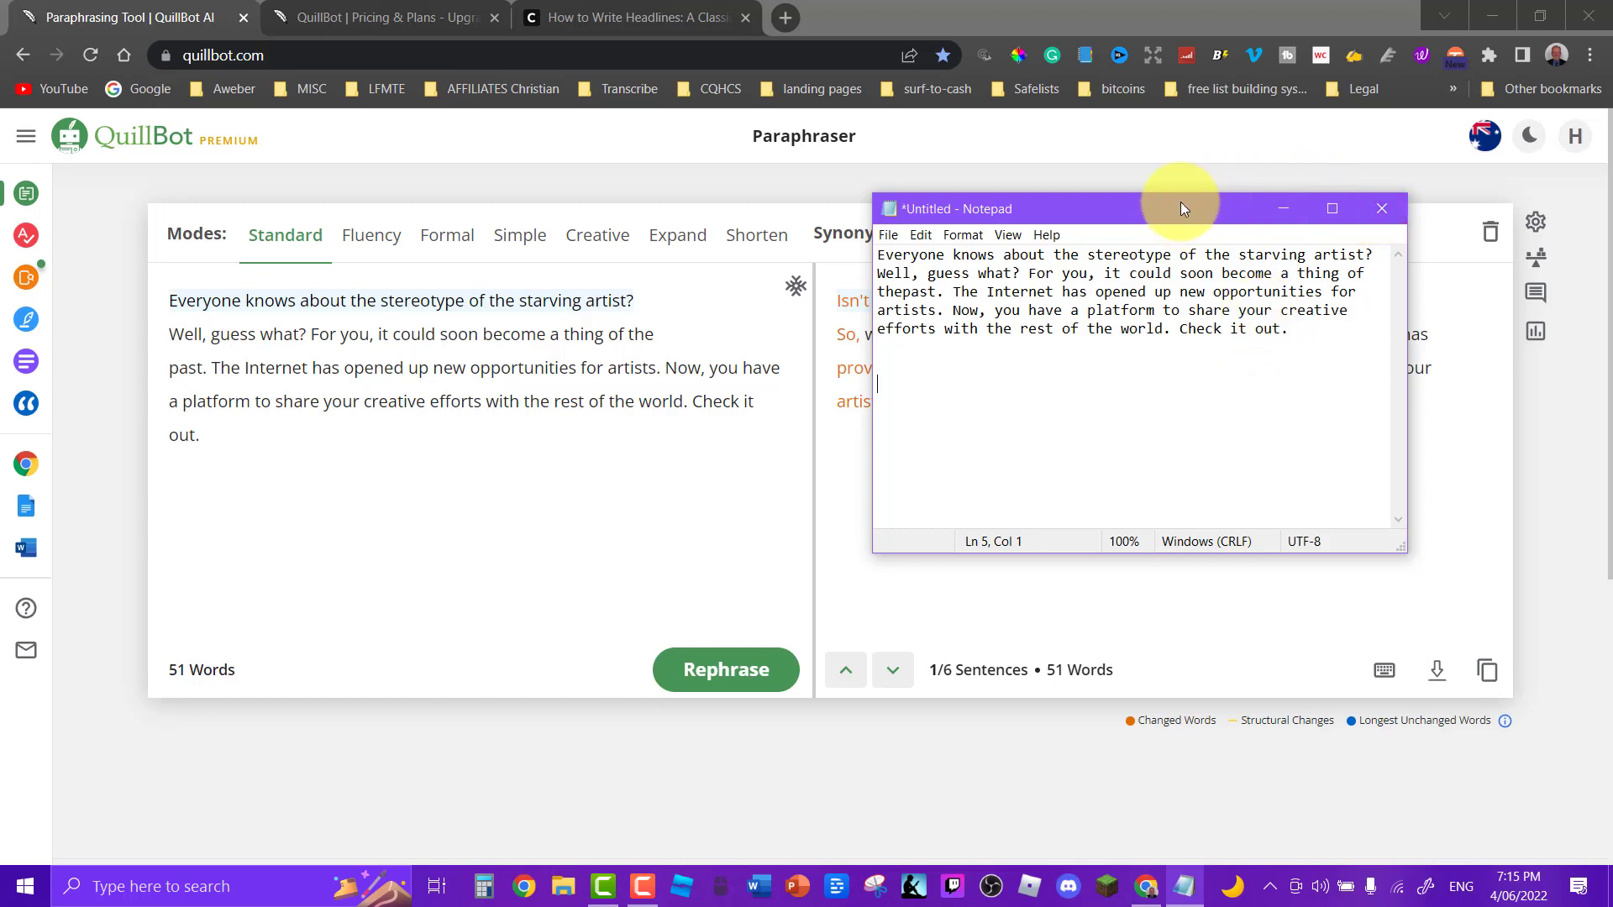
Step: Copy QuillBot's paraphrased output, paste it below the original, and minimize Notepad
{"action": "left_click_drag", "start_coordinate": [1181, 201], "coordinate": [473, 211]}
{"action": "mouse_move", "coordinate": [831, 301]}
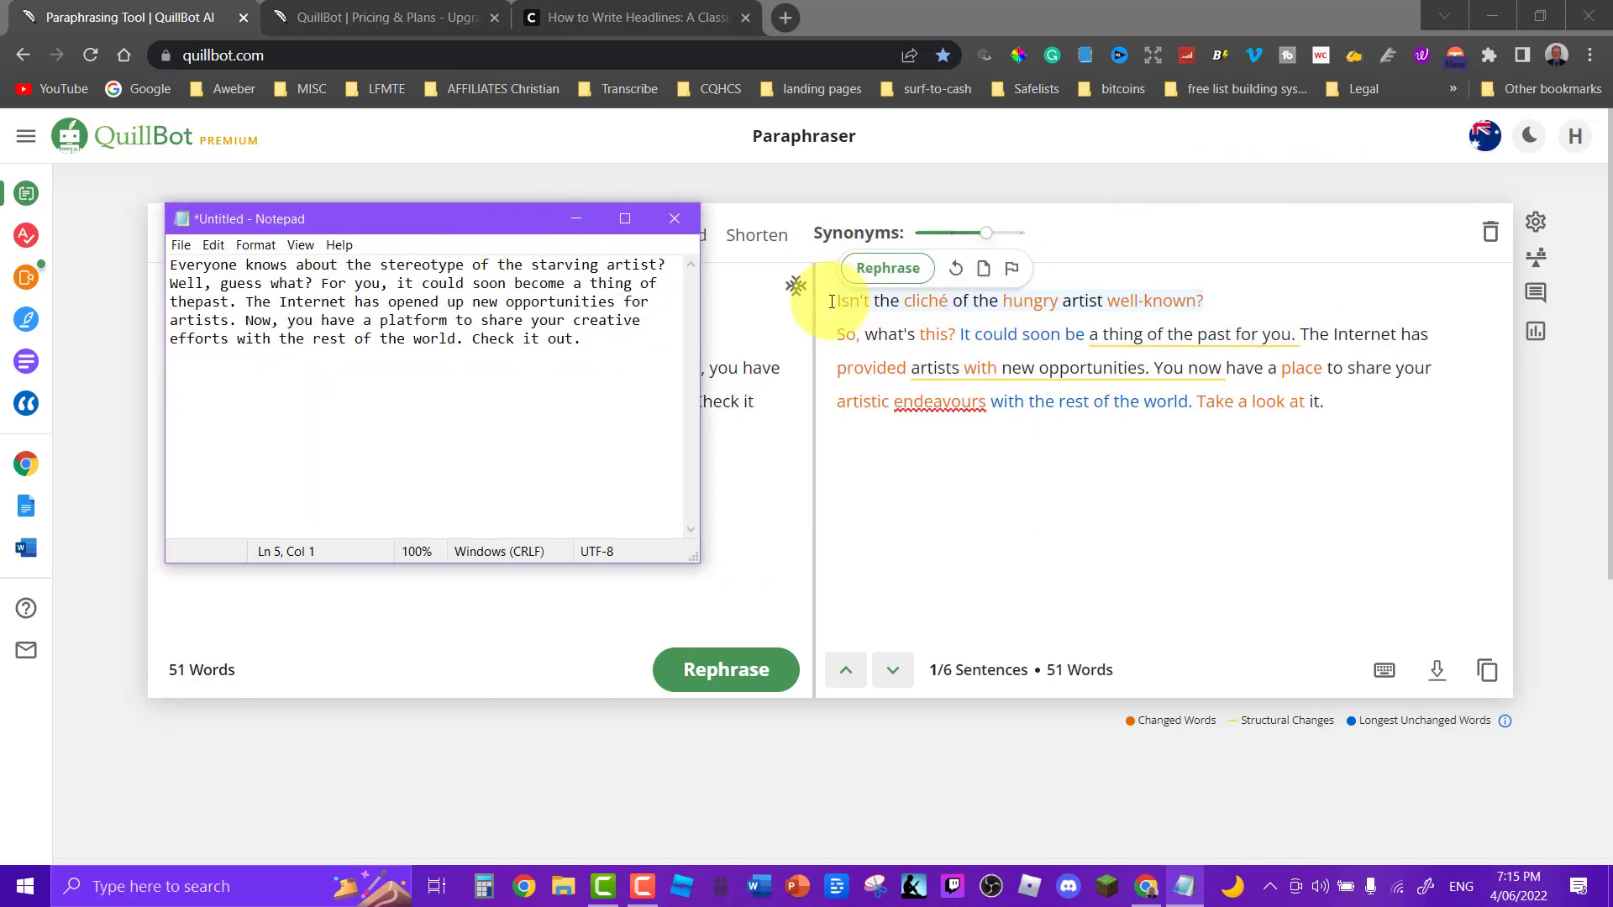
{"action": "left_click_drag", "start_coordinate": [834, 300], "coordinate": [1355, 403]}
{"action": "right_click", "coordinate": [1100, 360]}
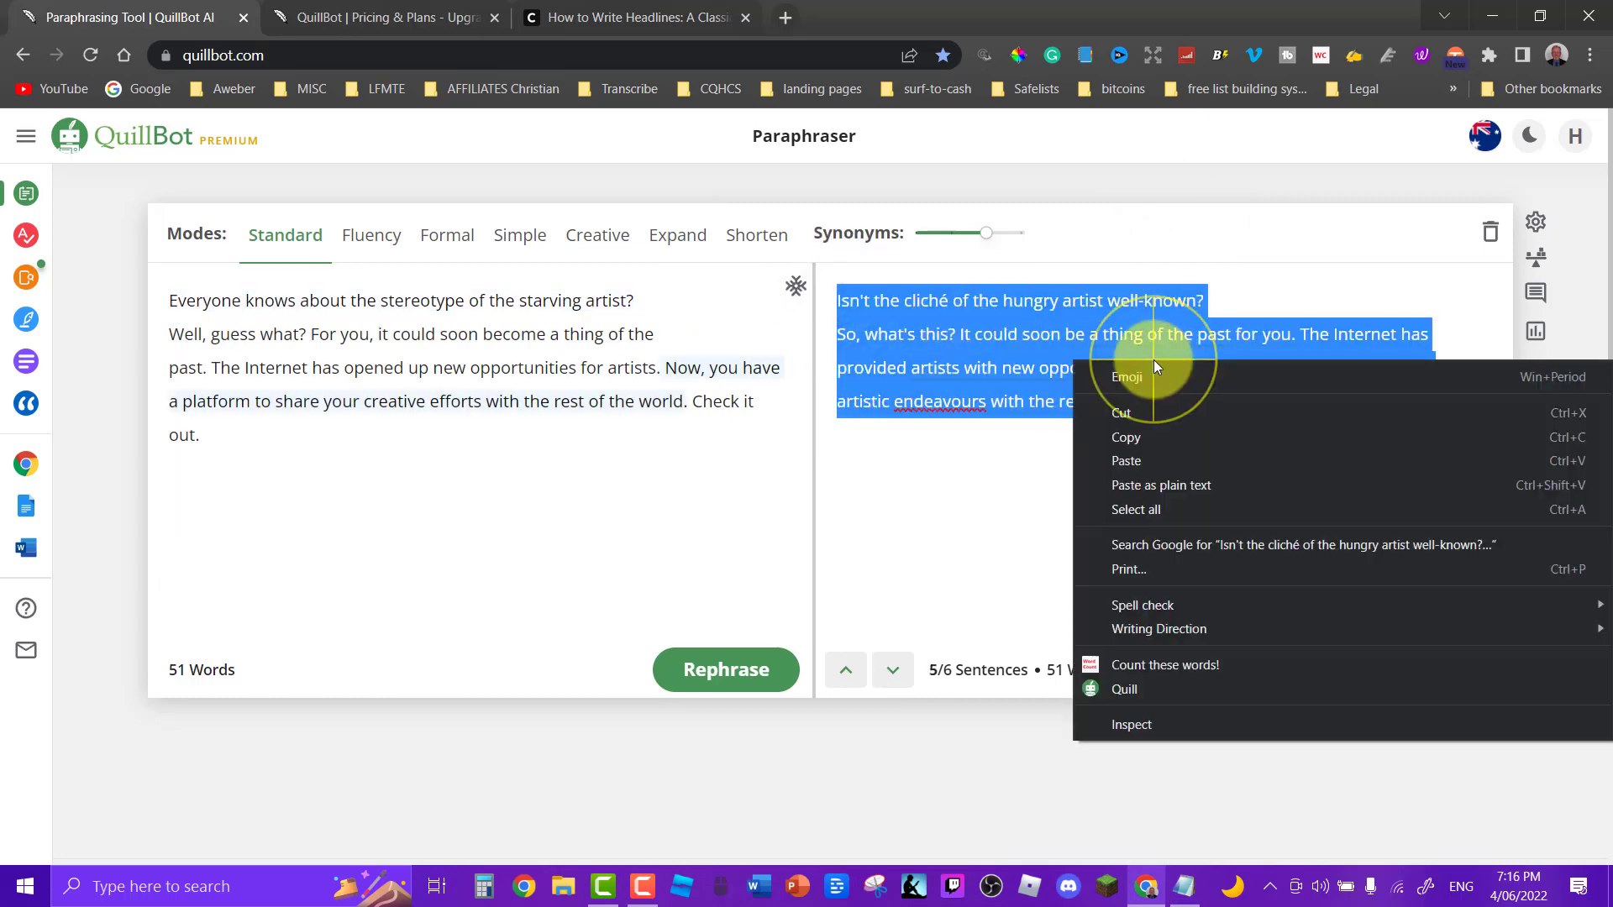
{"action": "left_click", "coordinate": [1132, 435]}
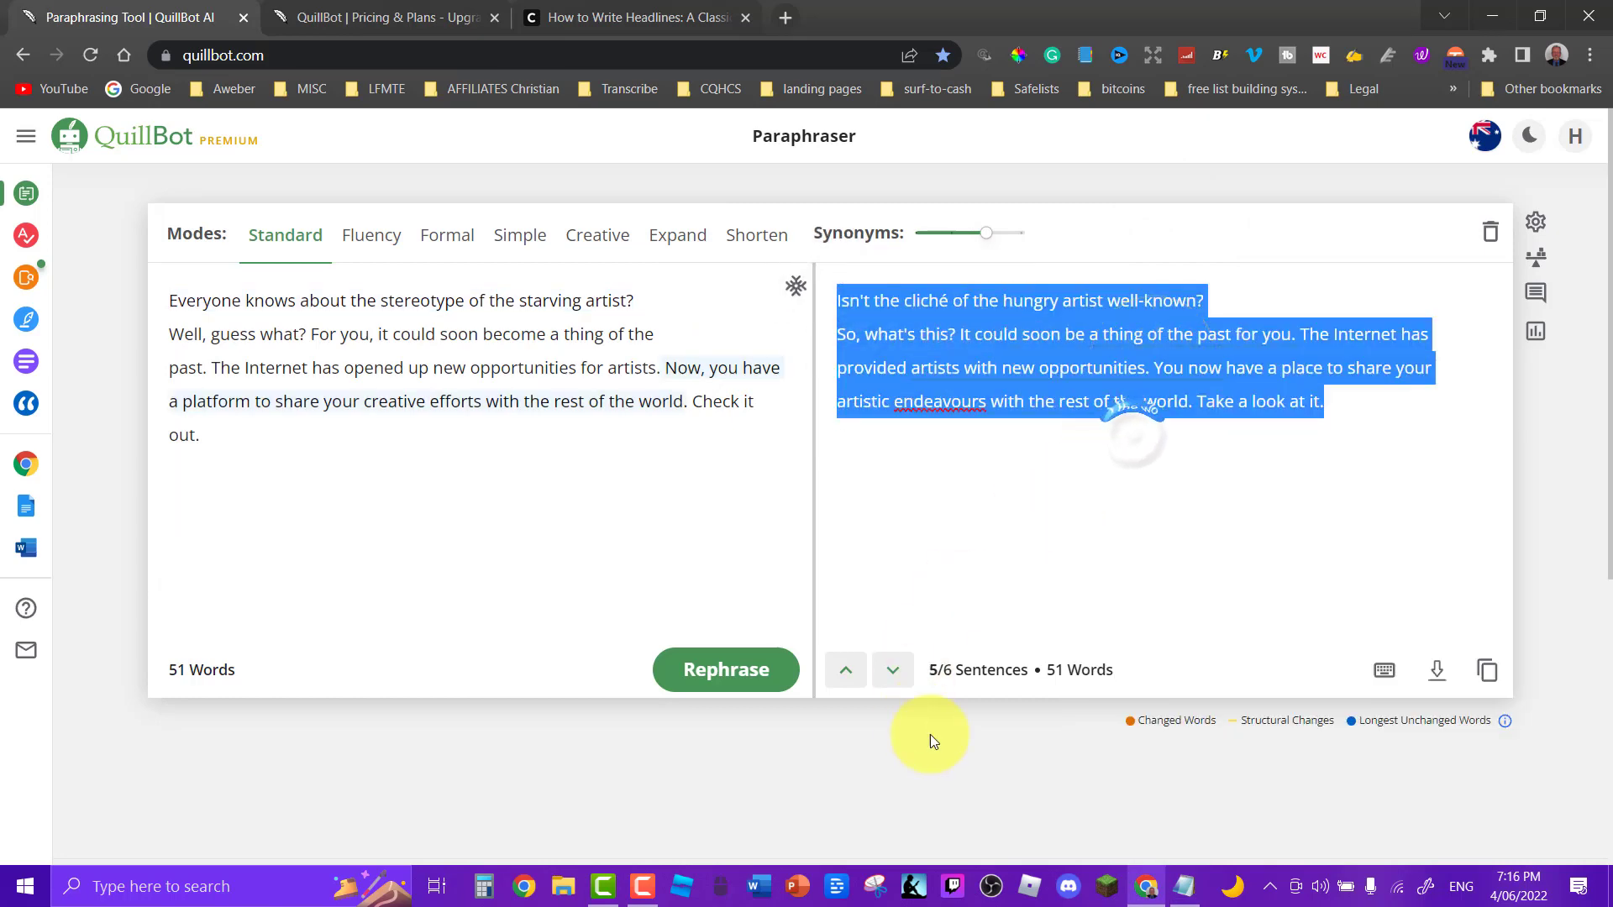
{"action": "left_click", "coordinate": [1183, 886]}
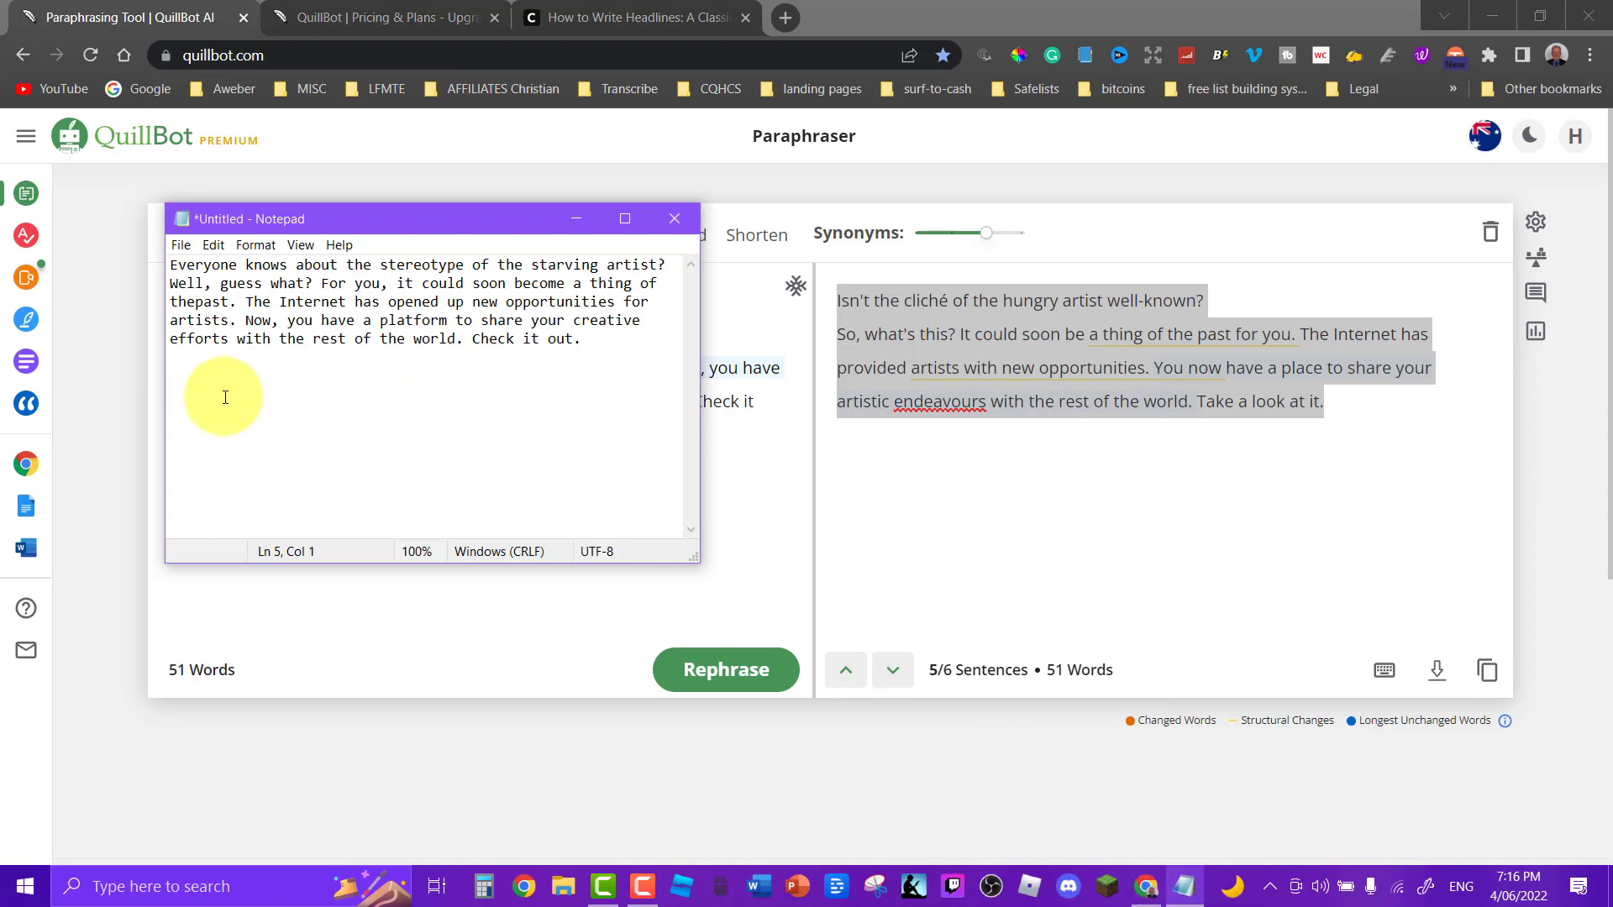
{"action": "key", "text": "ctrl+v"}
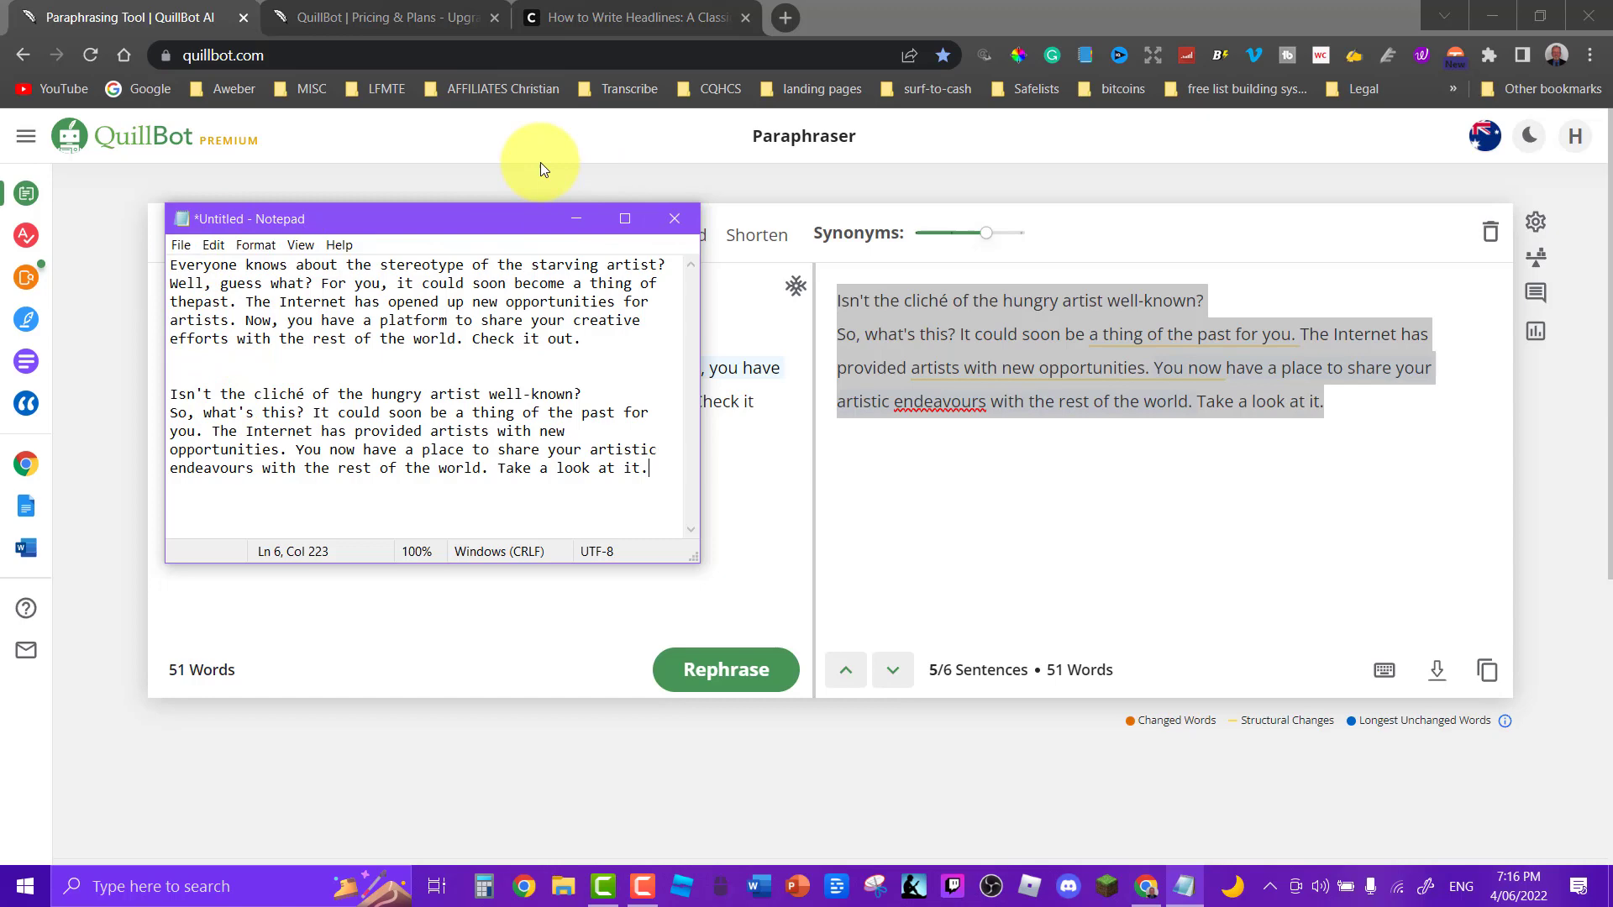
{"action": "left_click", "coordinate": [576, 218]}
Step: Paste the paraphrased passage into the Plagiarism Checker and scan it, scoring 29.4%
{"action": "mouse_move", "coordinate": [51, 272]}
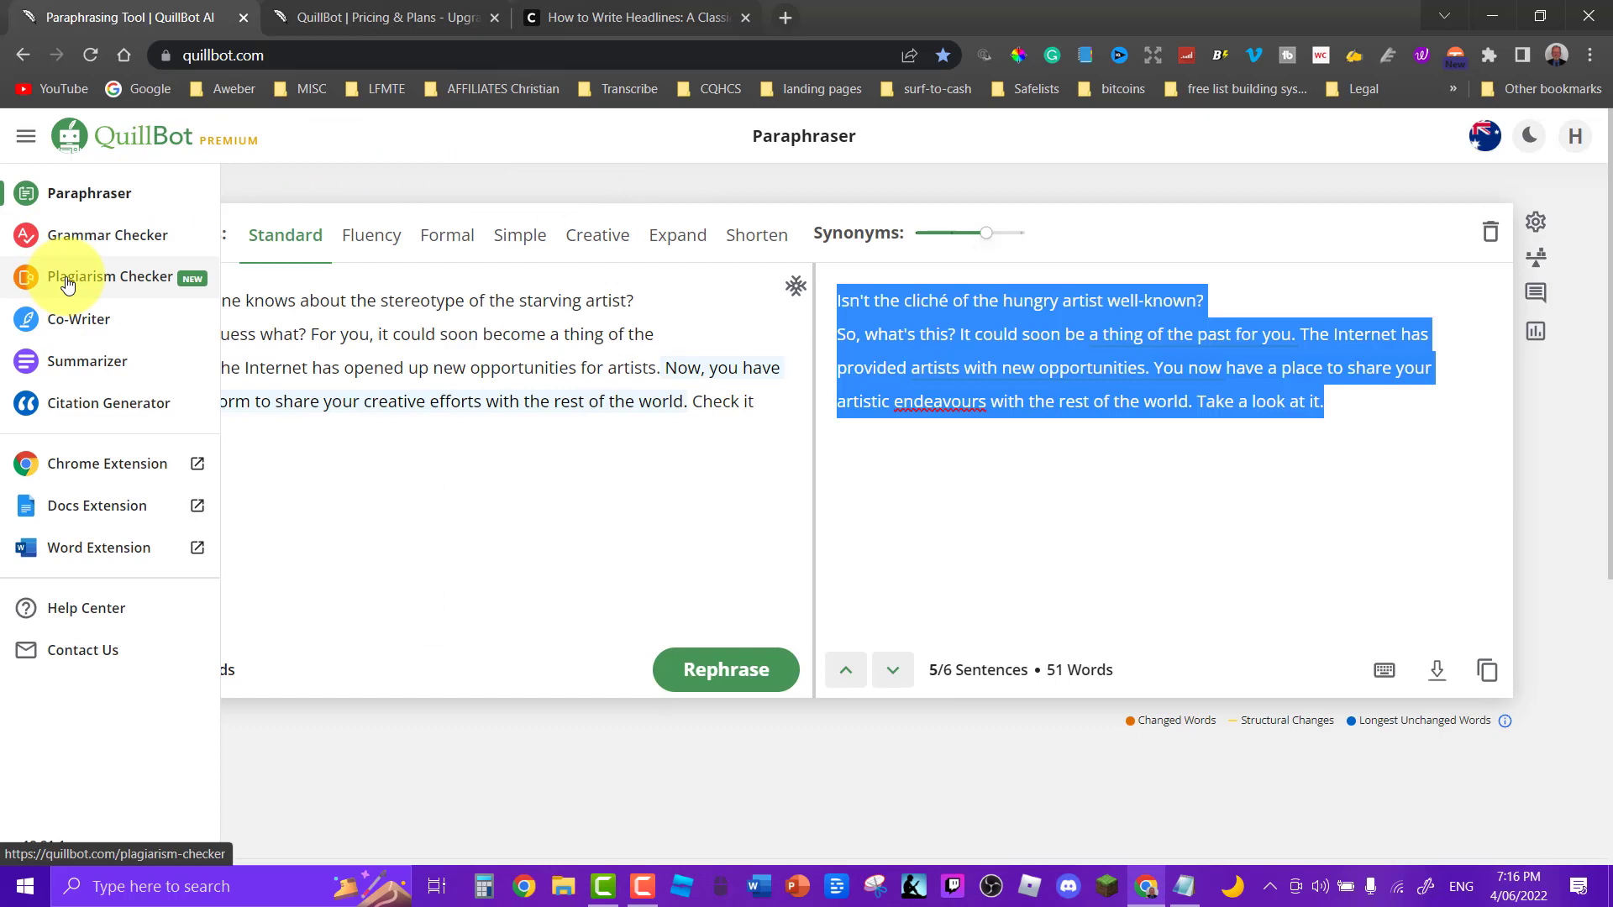
{"action": "left_click", "coordinate": [67, 283]}
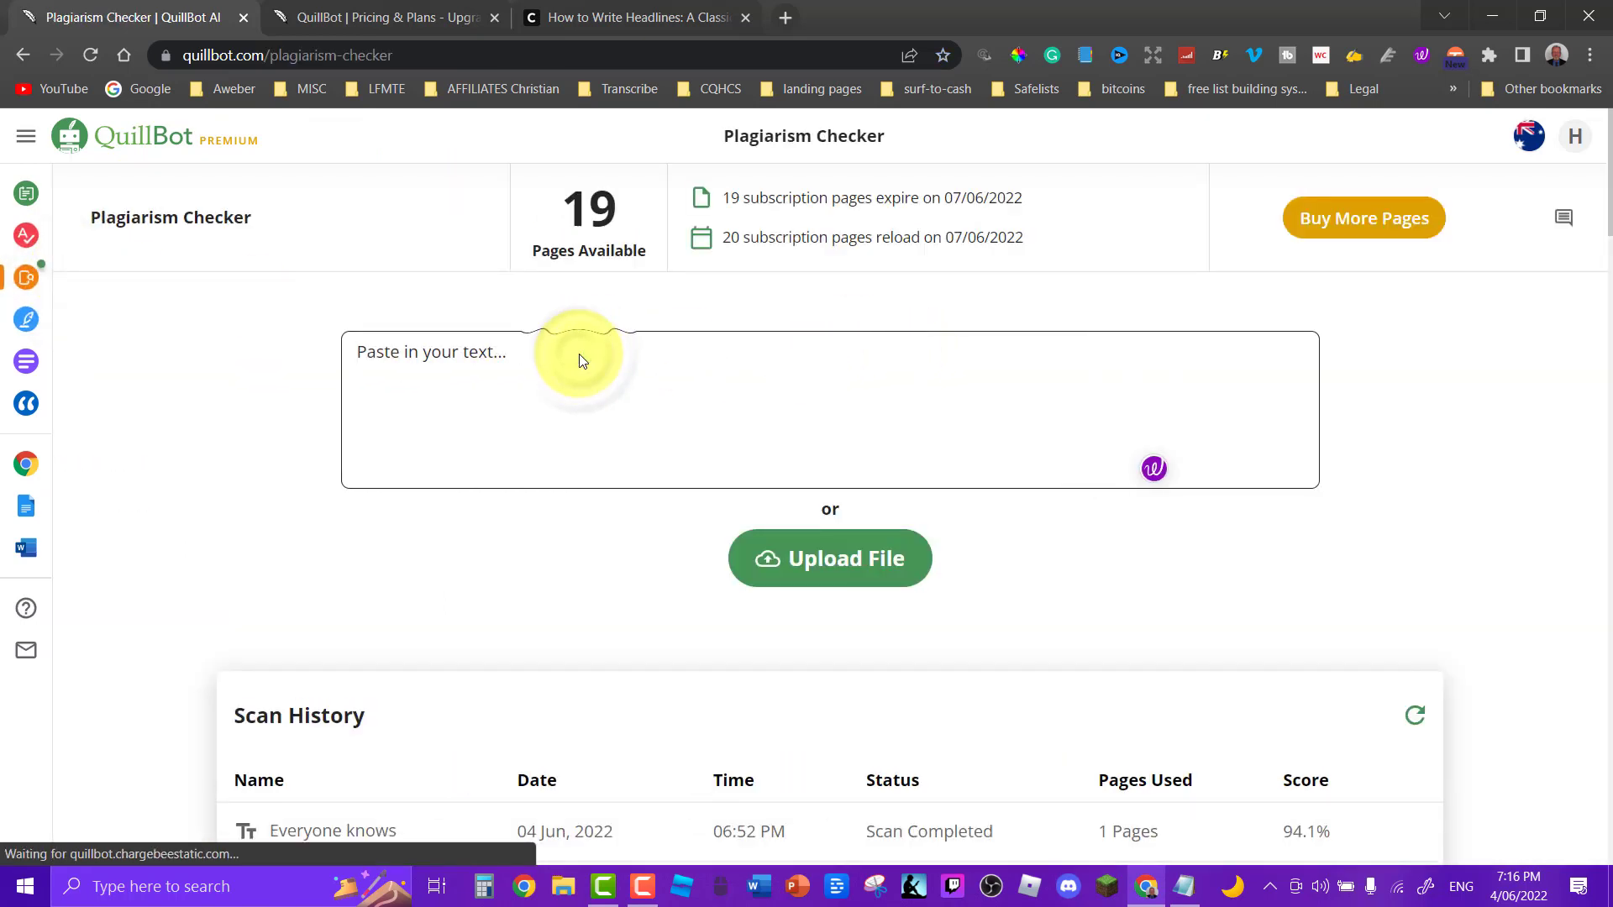
{"action": "left_click", "coordinate": [579, 353]}
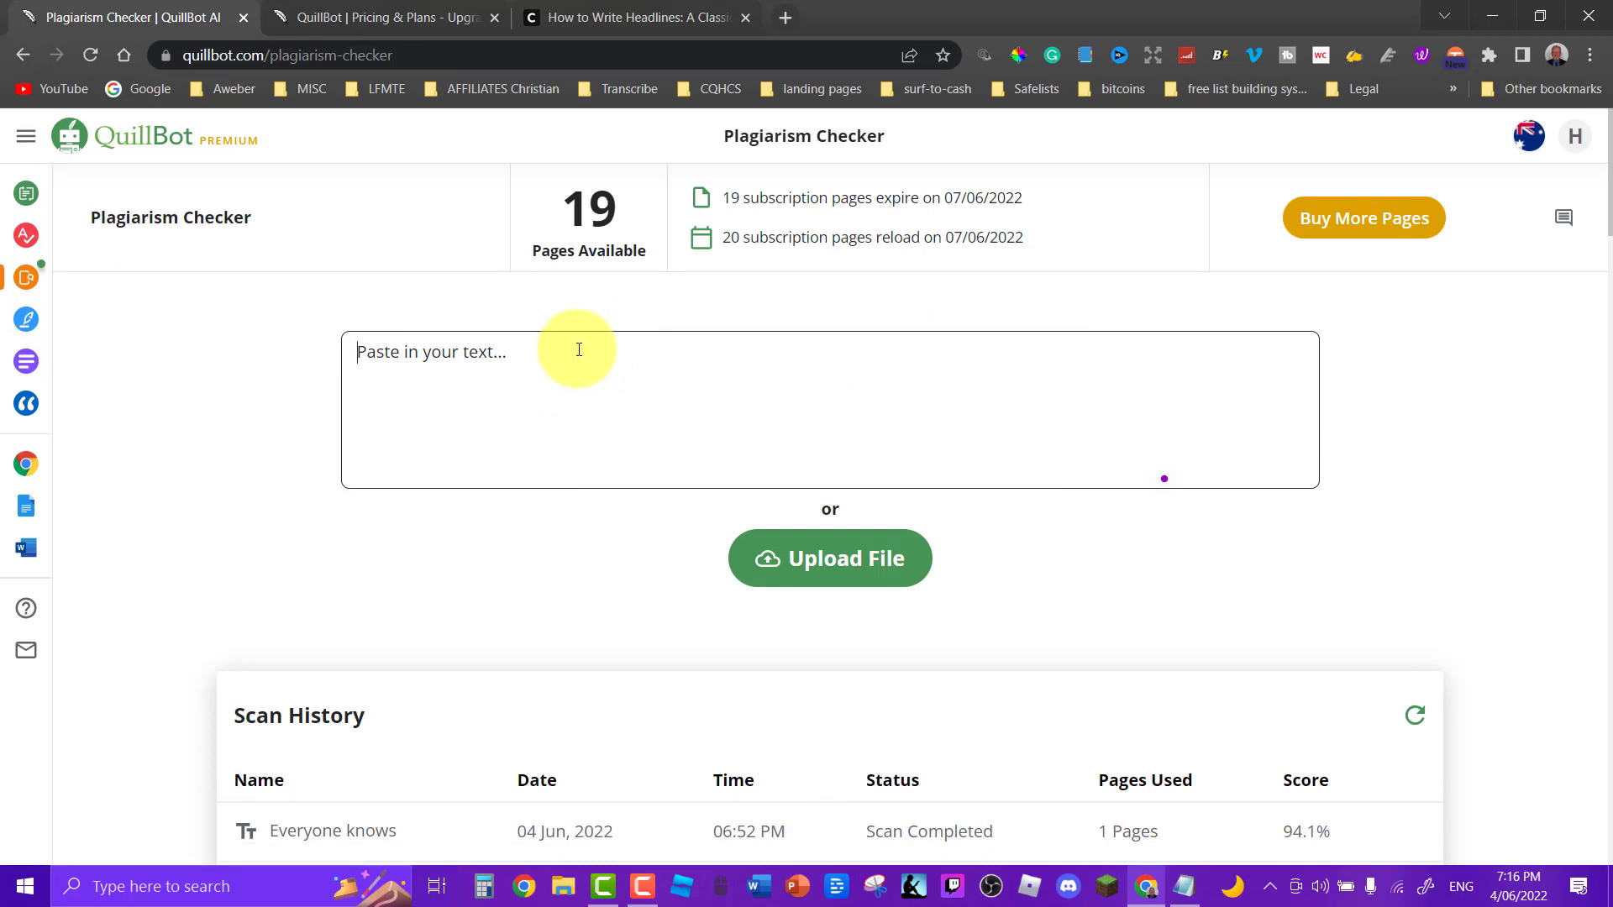
{"action": "key", "text": "ctrl+v"}
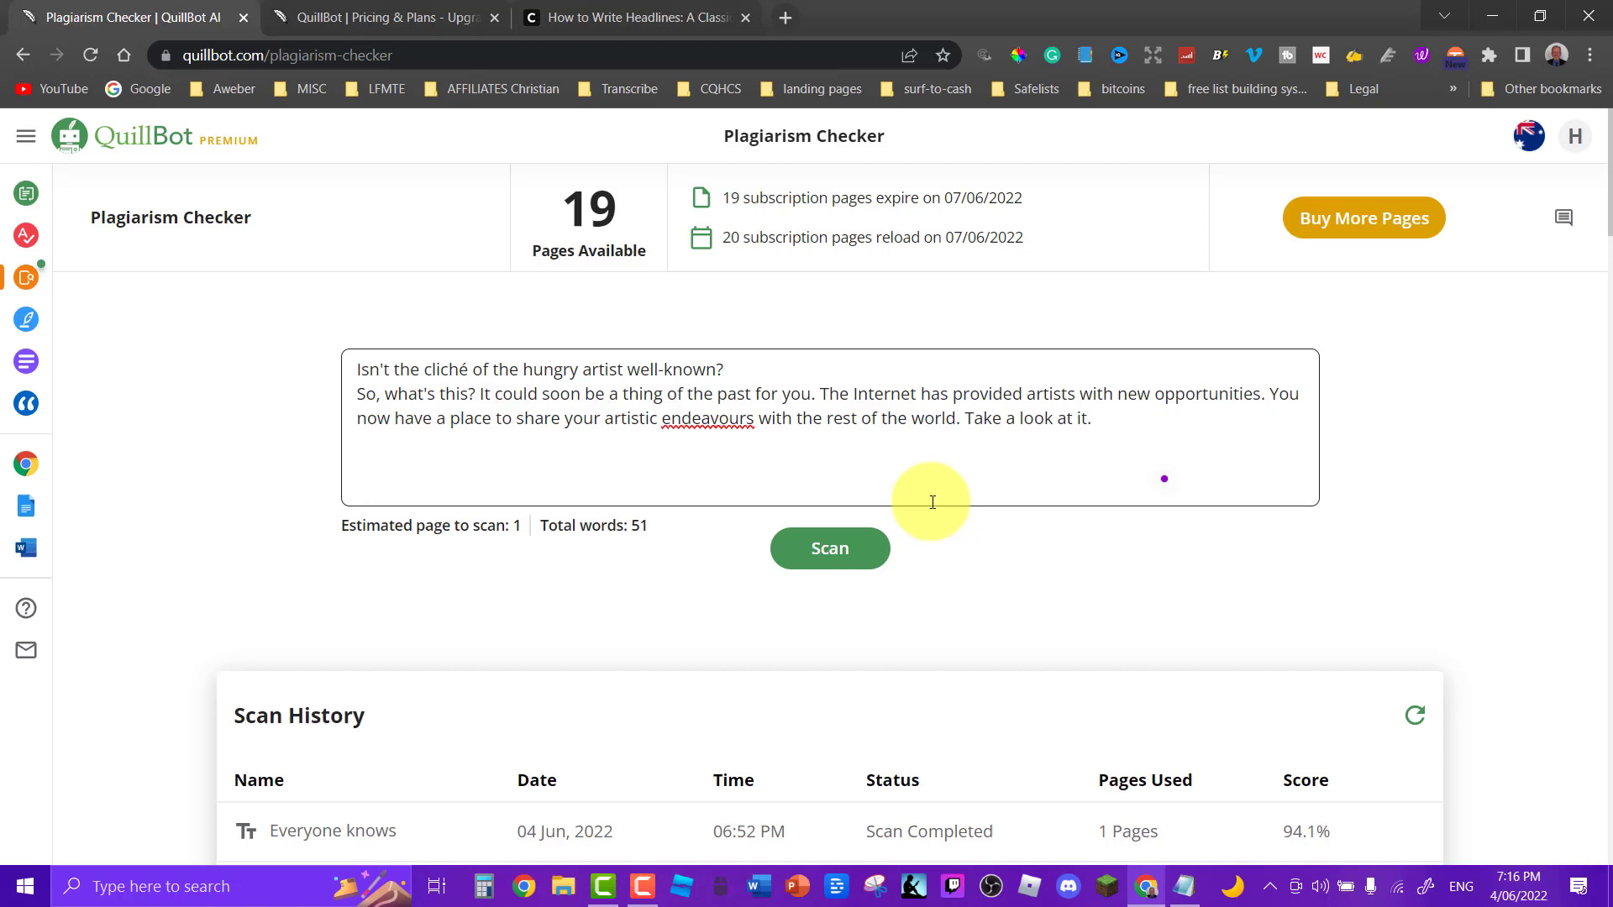
{"action": "left_click", "coordinate": [829, 553]}
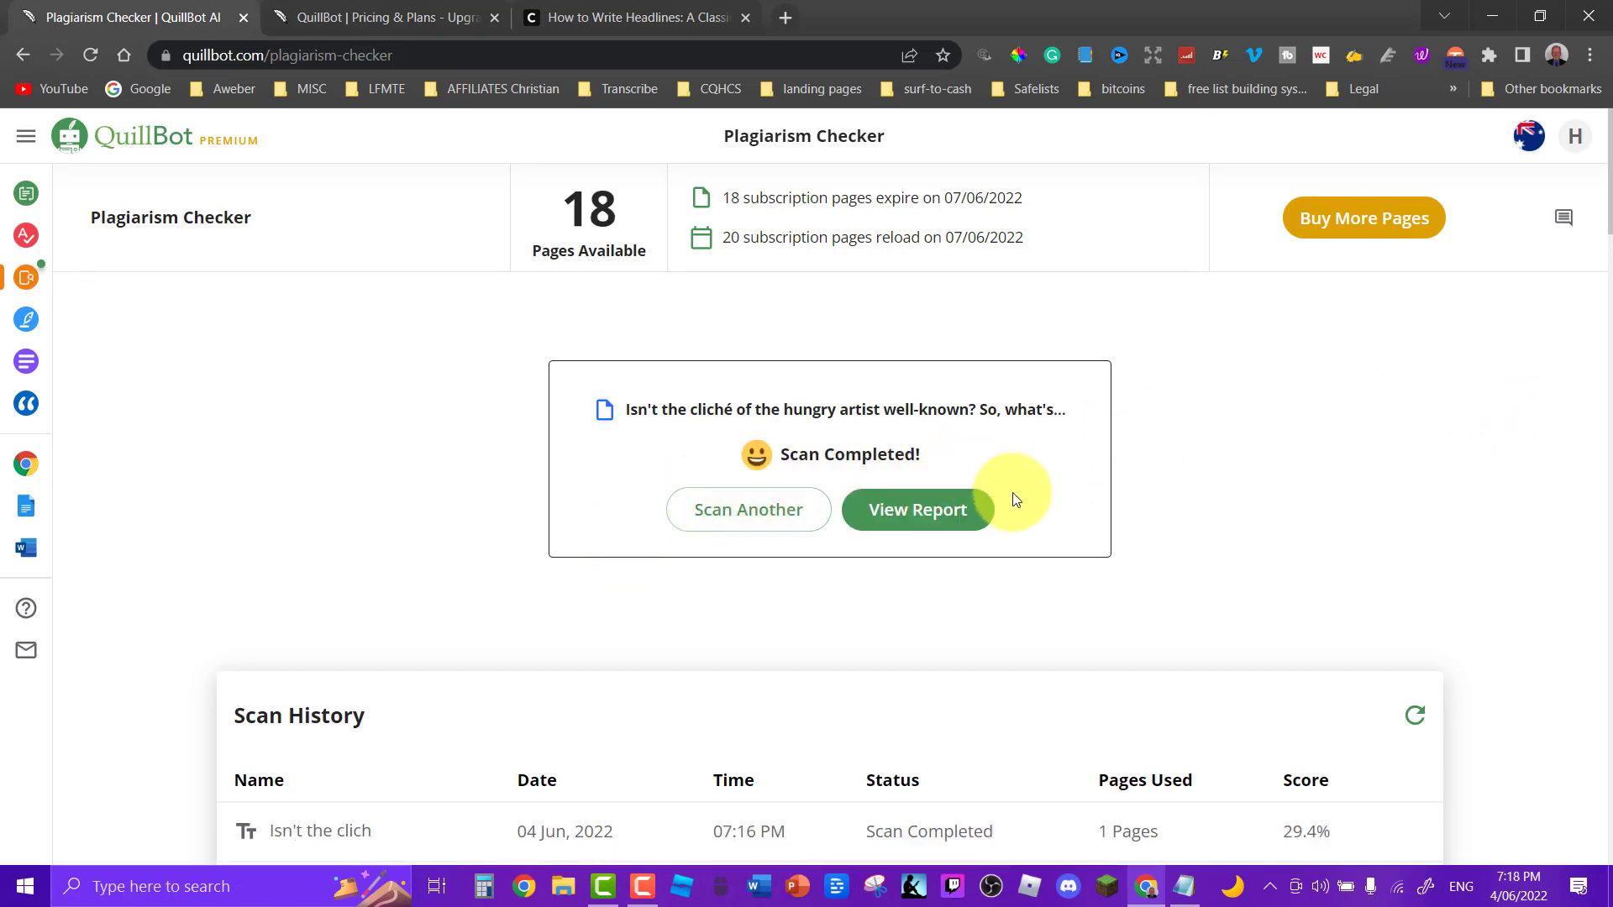
Step: Open the plagiarism report and review the highlighted 29.4% match and its 7 results
{"action": "left_click", "coordinate": [909, 512]}
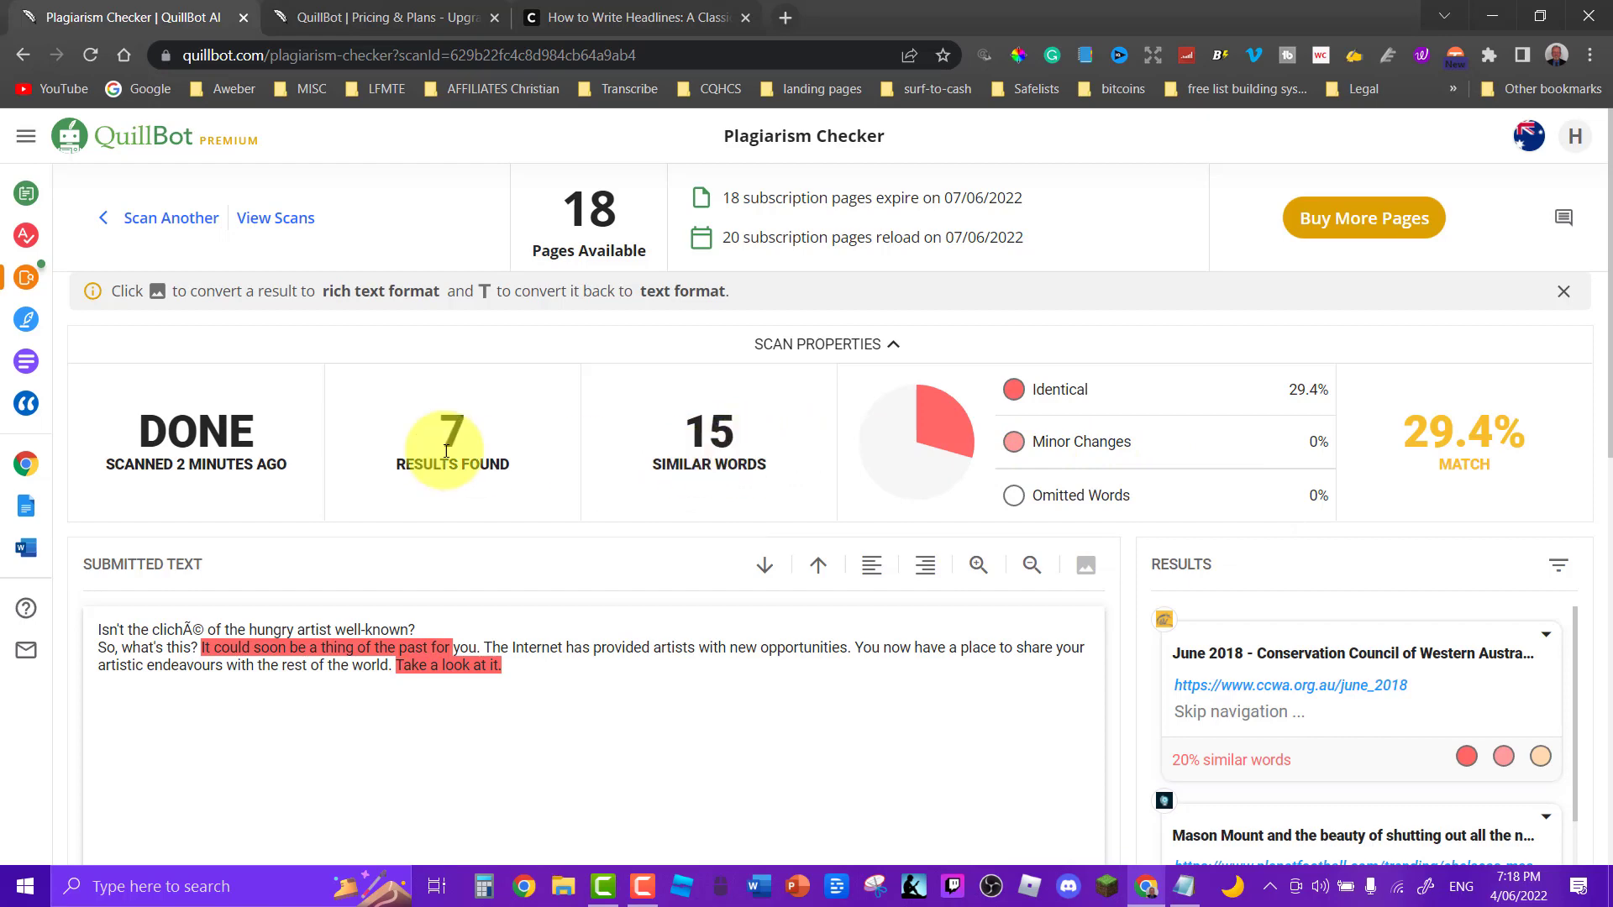
{"action": "scroll", "coordinate": [590, 535], "scroll_direction": "down", "scroll_amount": 1}
{"action": "scroll", "coordinate": [579, 531], "scroll_direction": "down", "scroll_amount": 4}
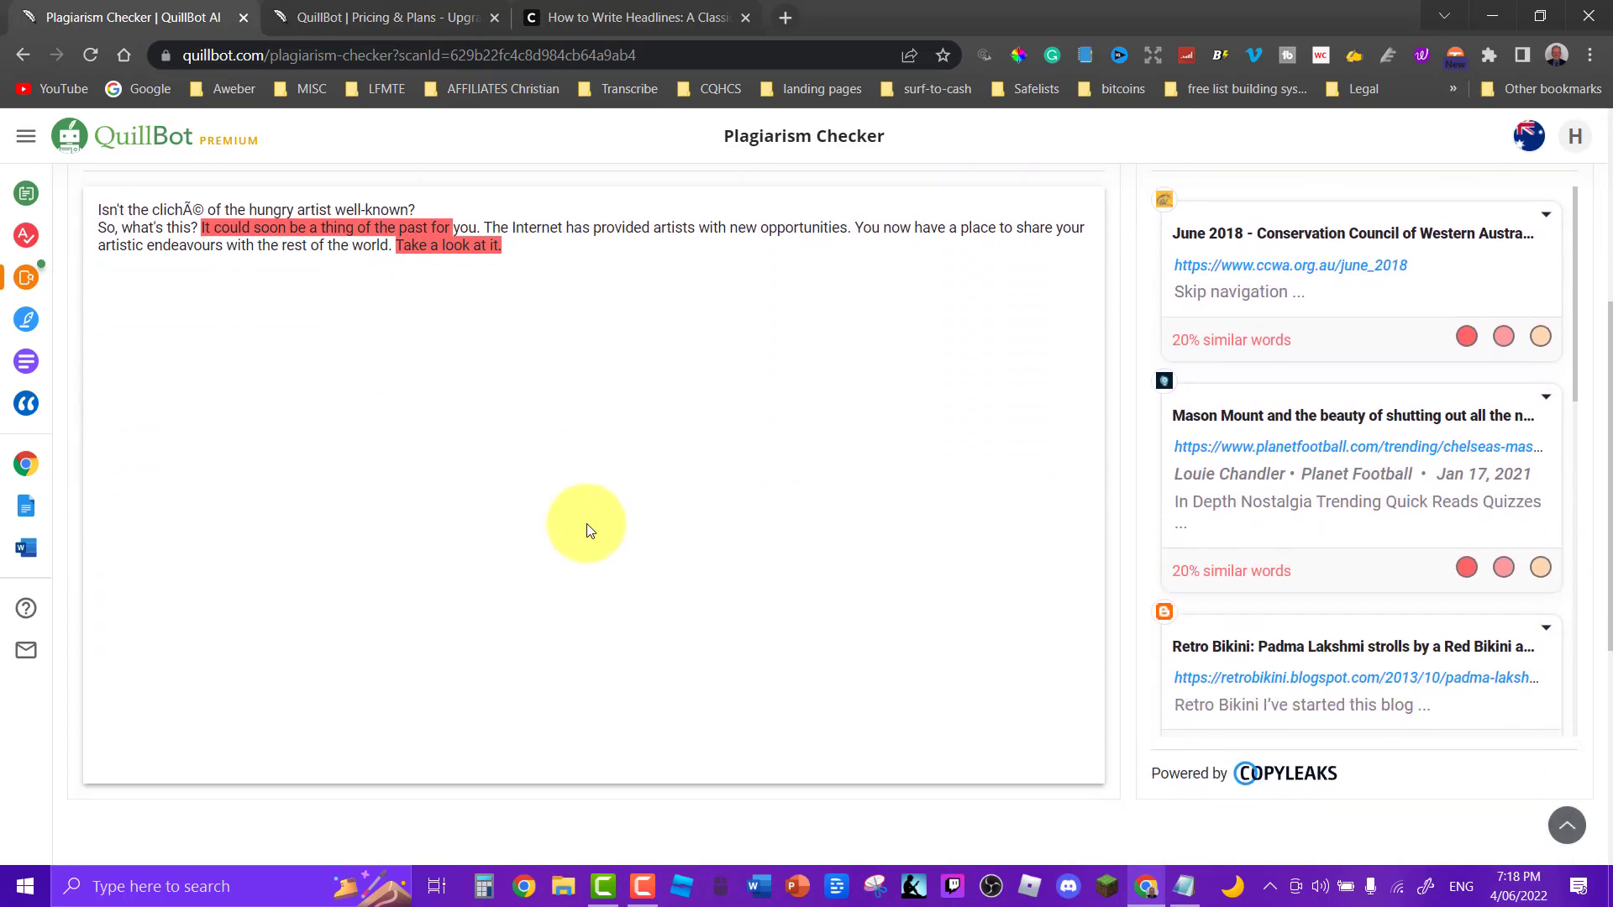
{"action": "scroll", "coordinate": [1191, 370], "scroll_direction": "up", "scroll_amount": 3}
{"action": "scroll", "coordinate": [1316, 434], "scroll_direction": "down", "scroll_amount": 10}
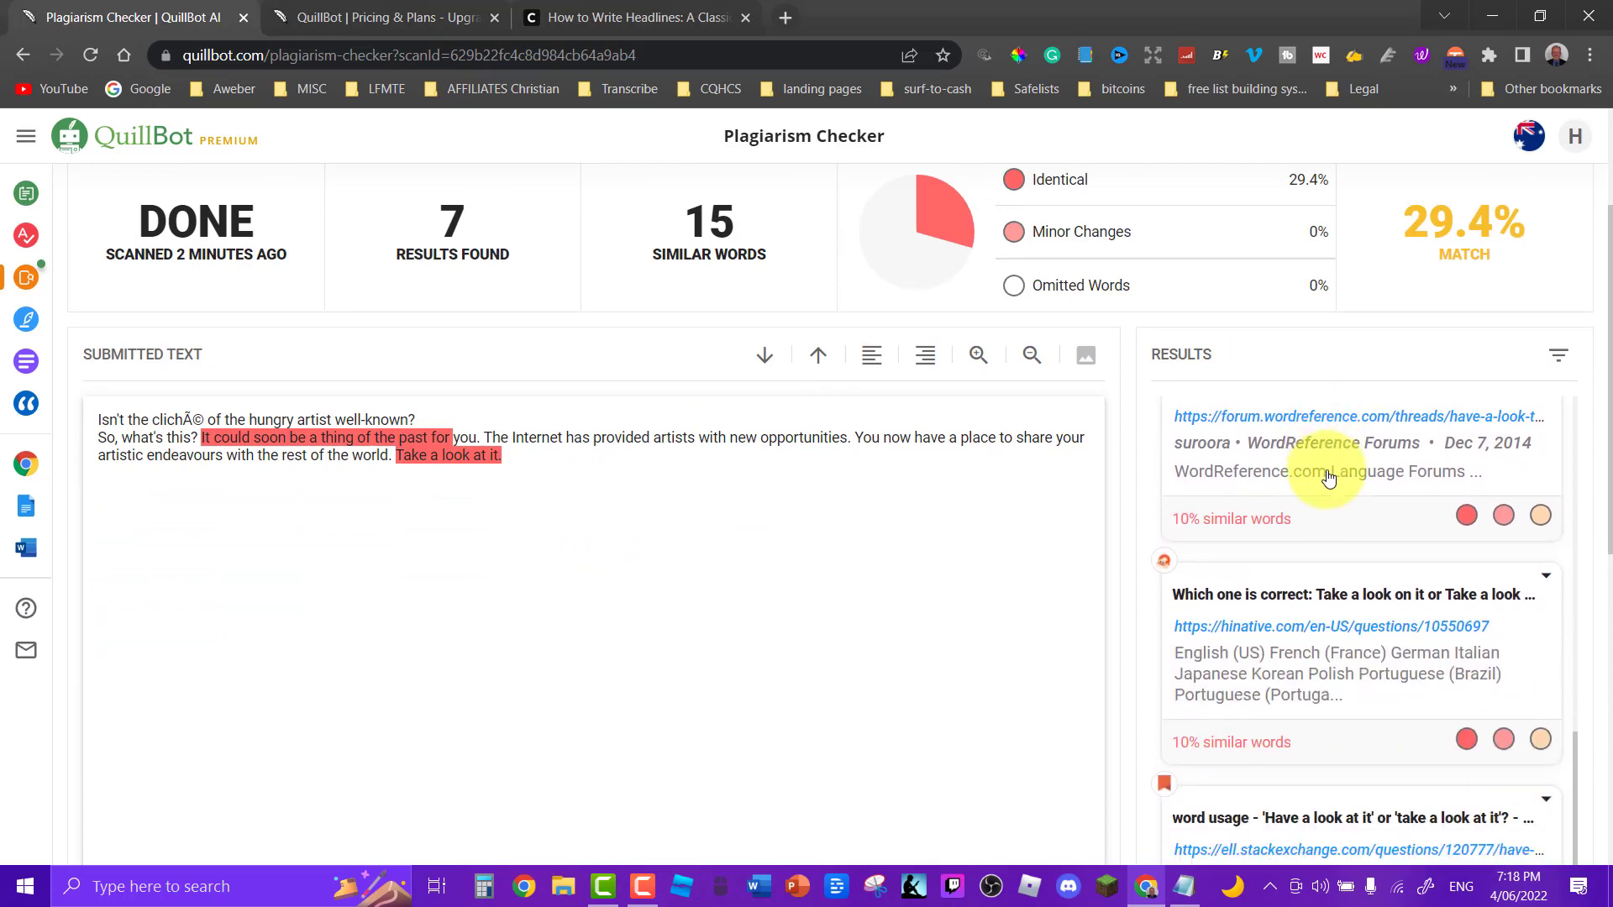
{"action": "scroll", "coordinate": [1327, 477], "scroll_direction": "up", "scroll_amount": 10}
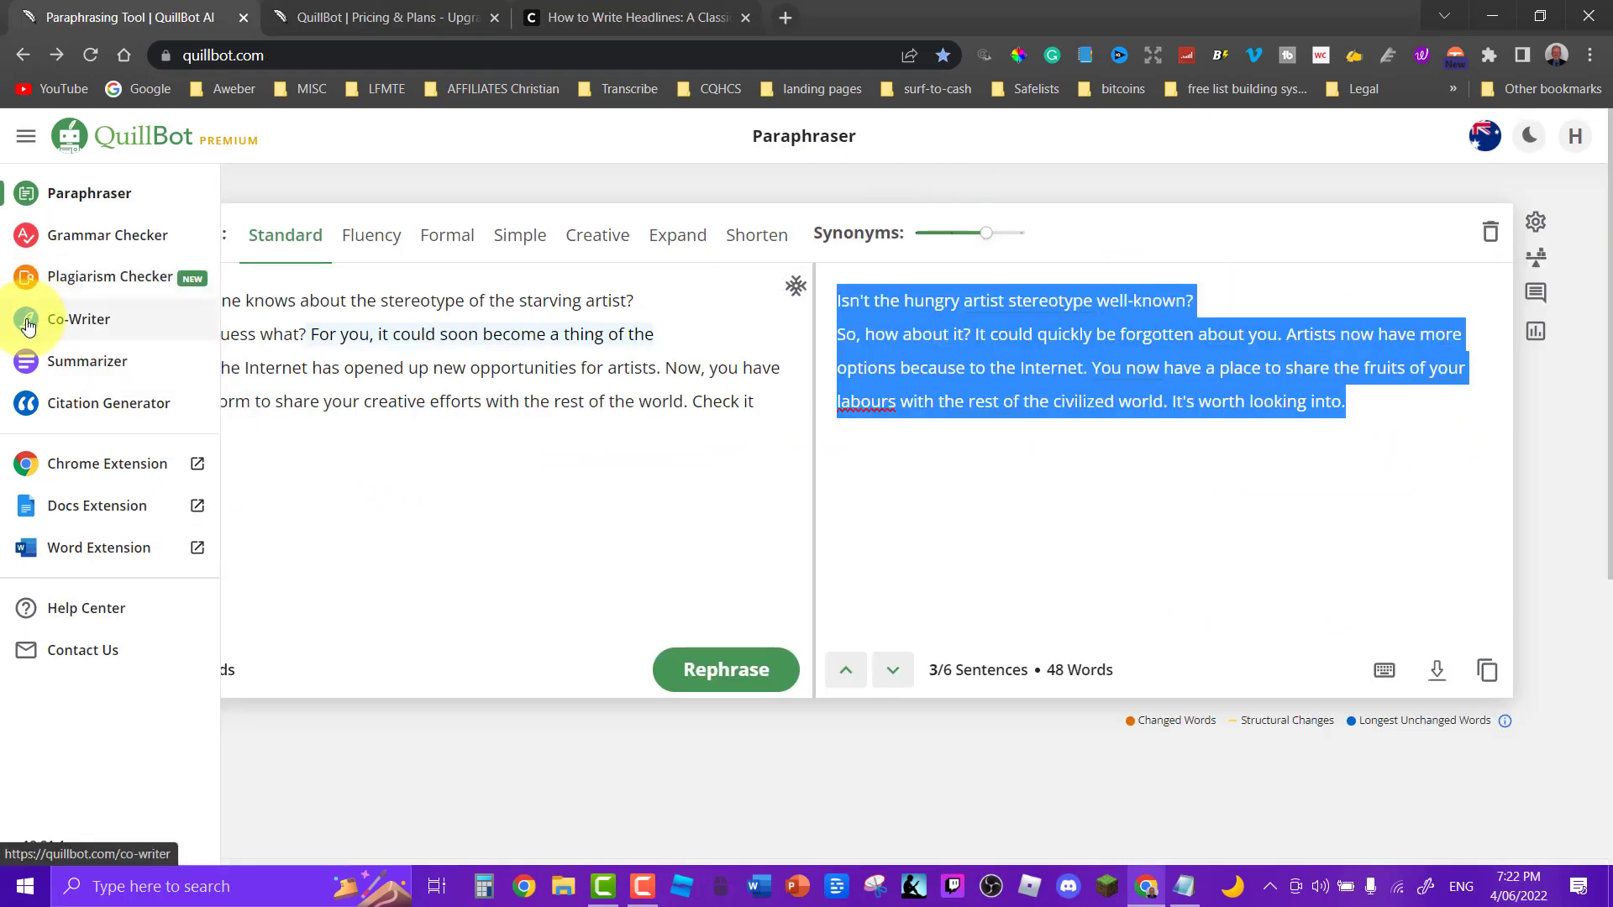
Step: Select all of the paraphraser's input paragraph and copy it
{"action": "left_click_drag", "start_coordinate": [235, 432], "coordinate": [99, 432]}
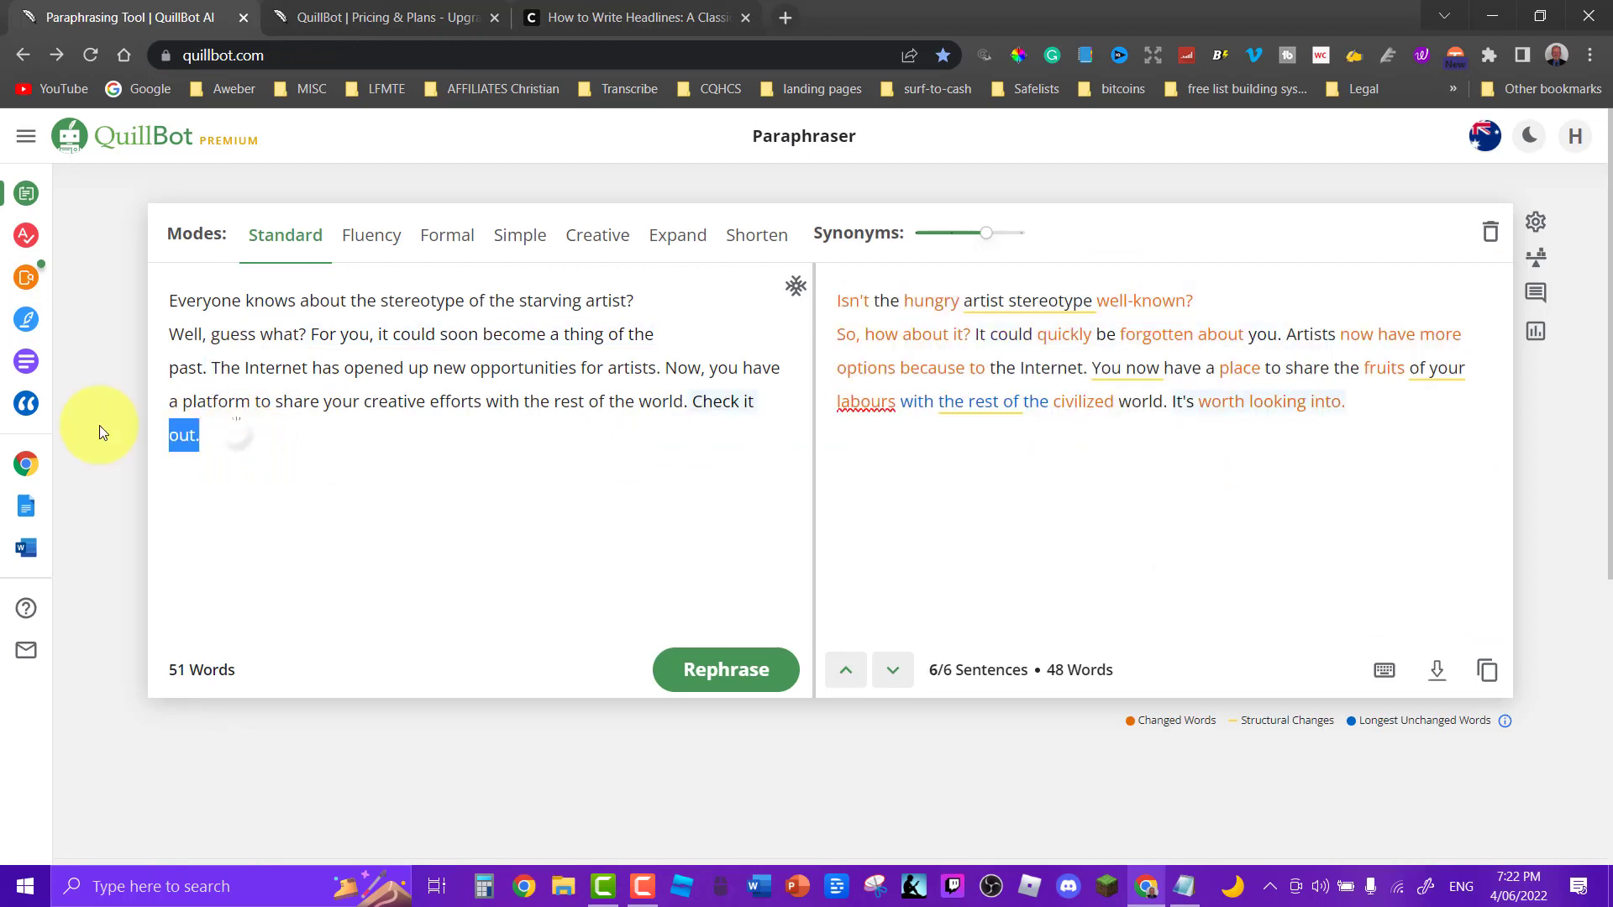
{"action": "key", "text": "ctrl+a"}
{"action": "right_click", "coordinate": [254, 343]}
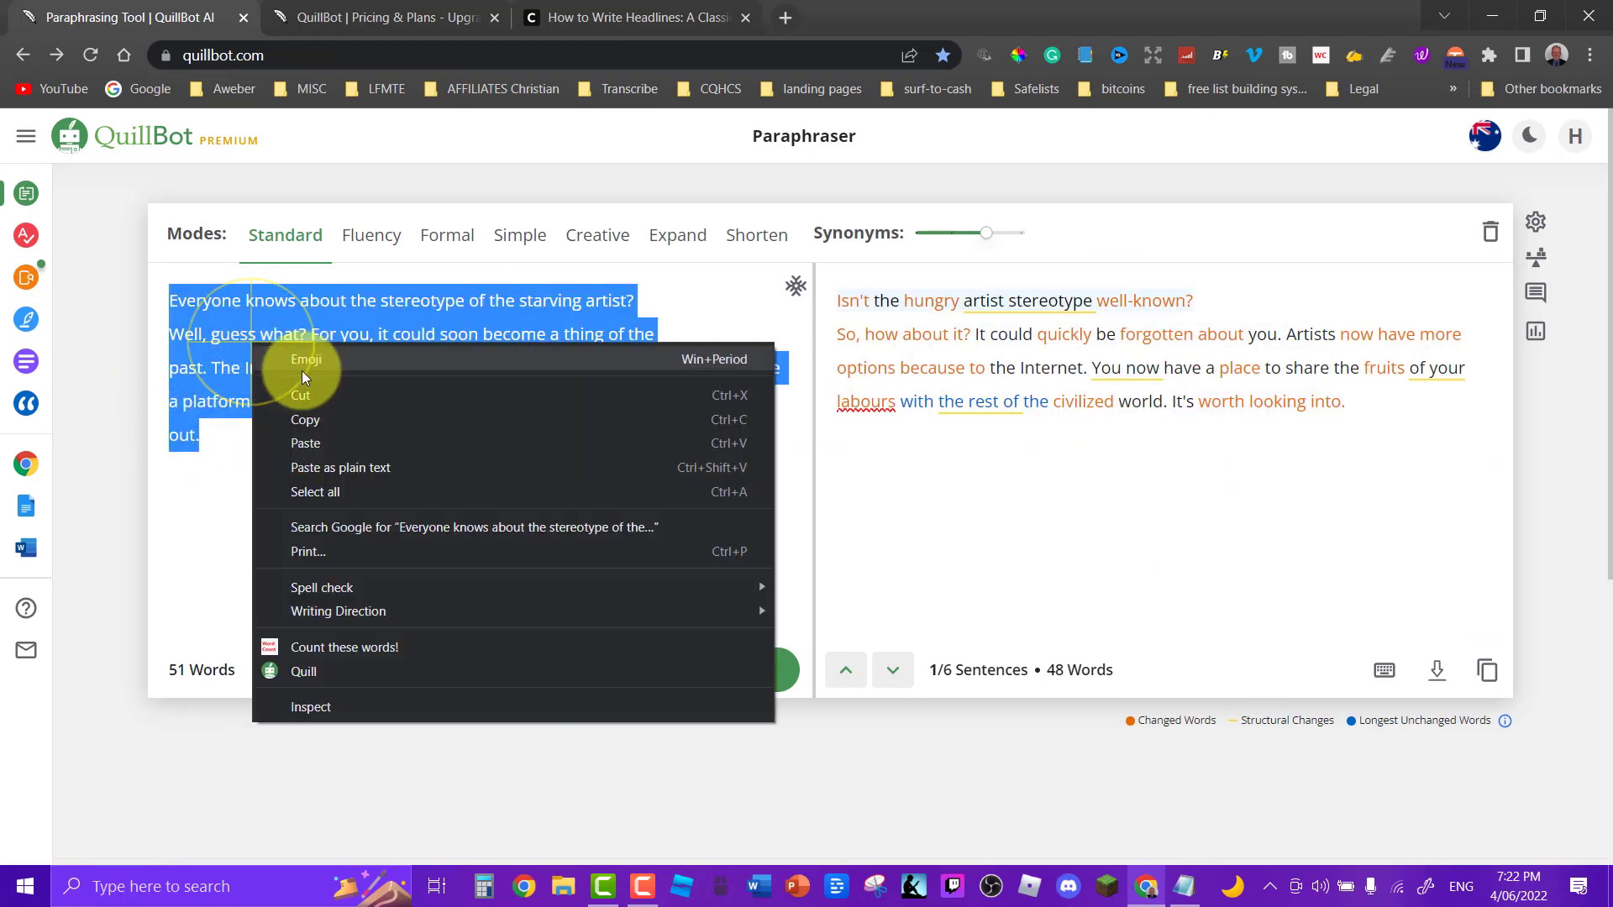
{"action": "left_click", "coordinate": [305, 419]}
Step: Open the Co-Writer and load the saved Untitled project
{"action": "mouse_move", "coordinate": [40, 290]}
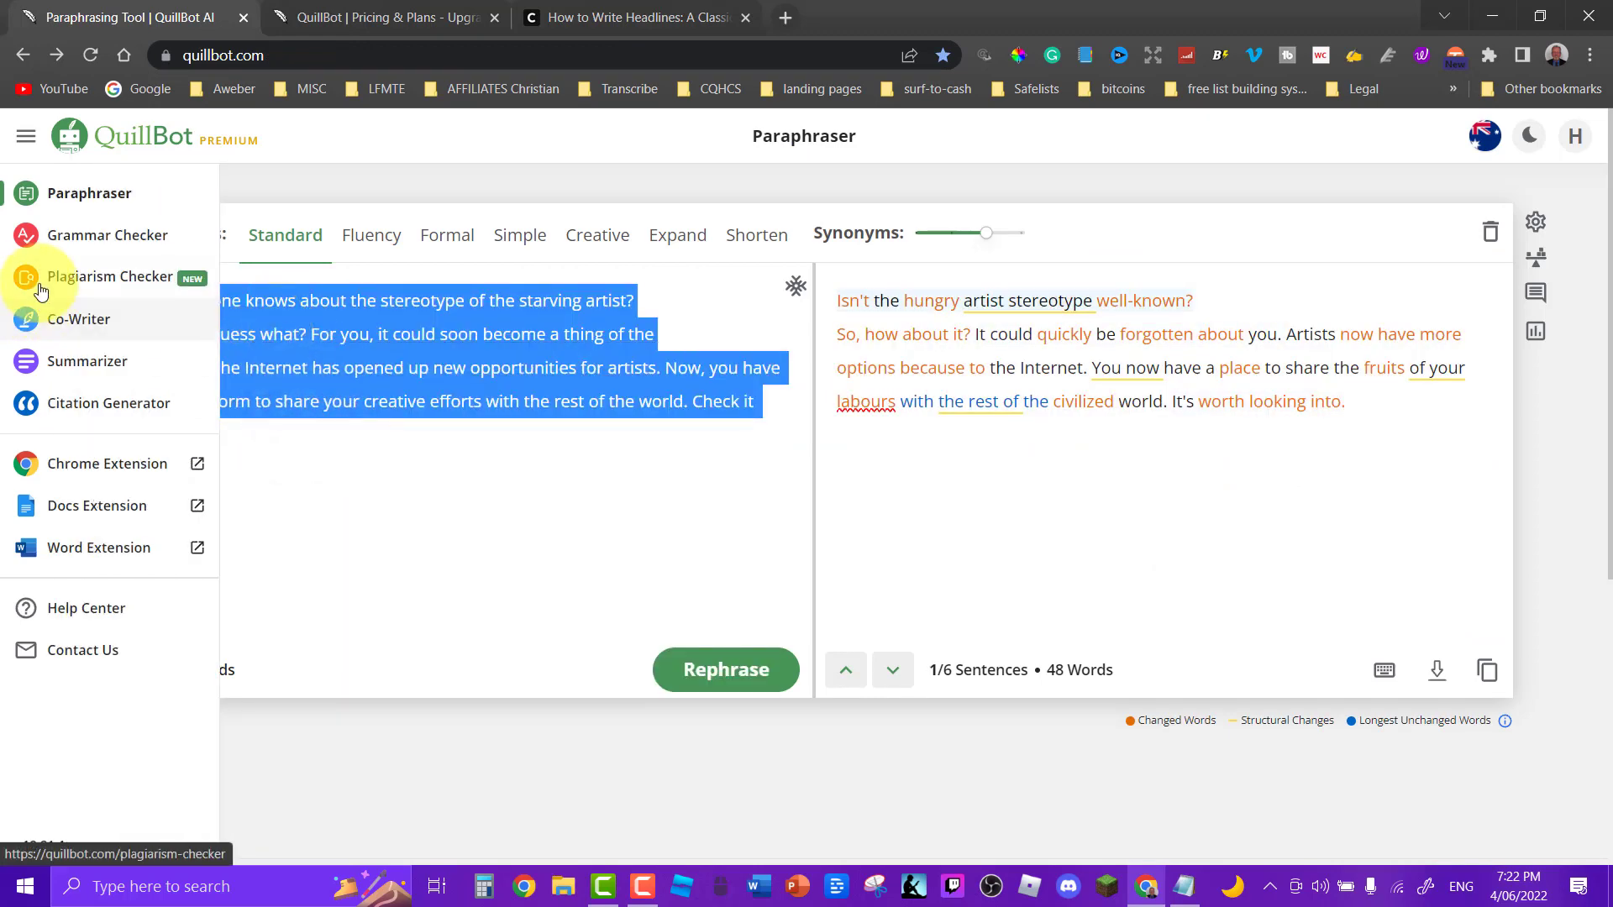
{"action": "left_click", "coordinate": [66, 326]}
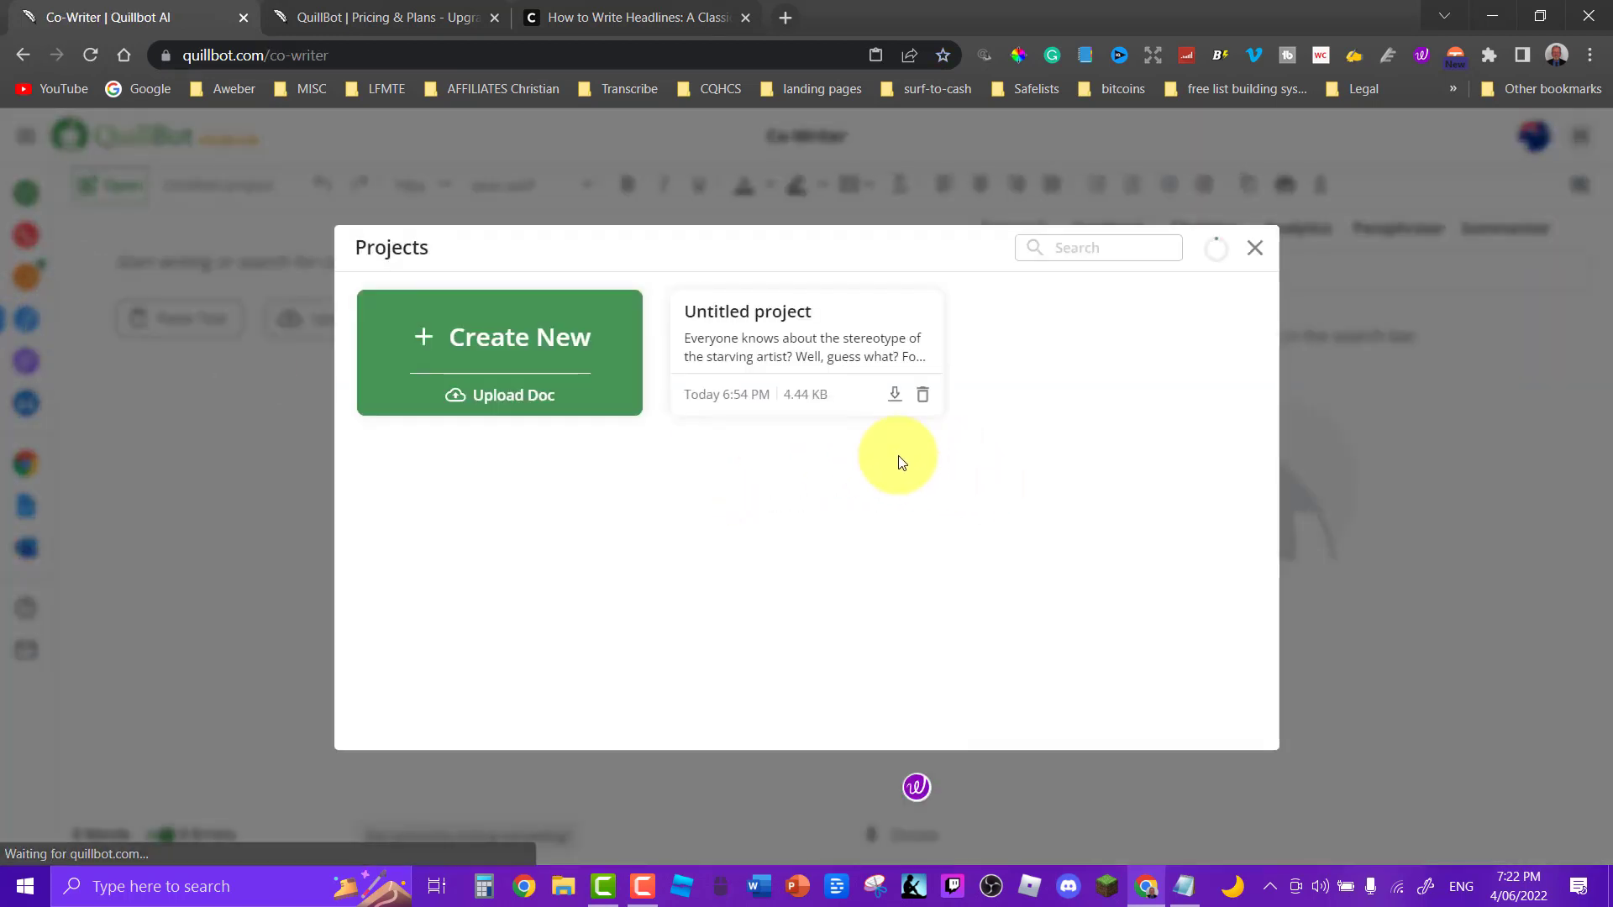
{"action": "left_click", "coordinate": [779, 350]}
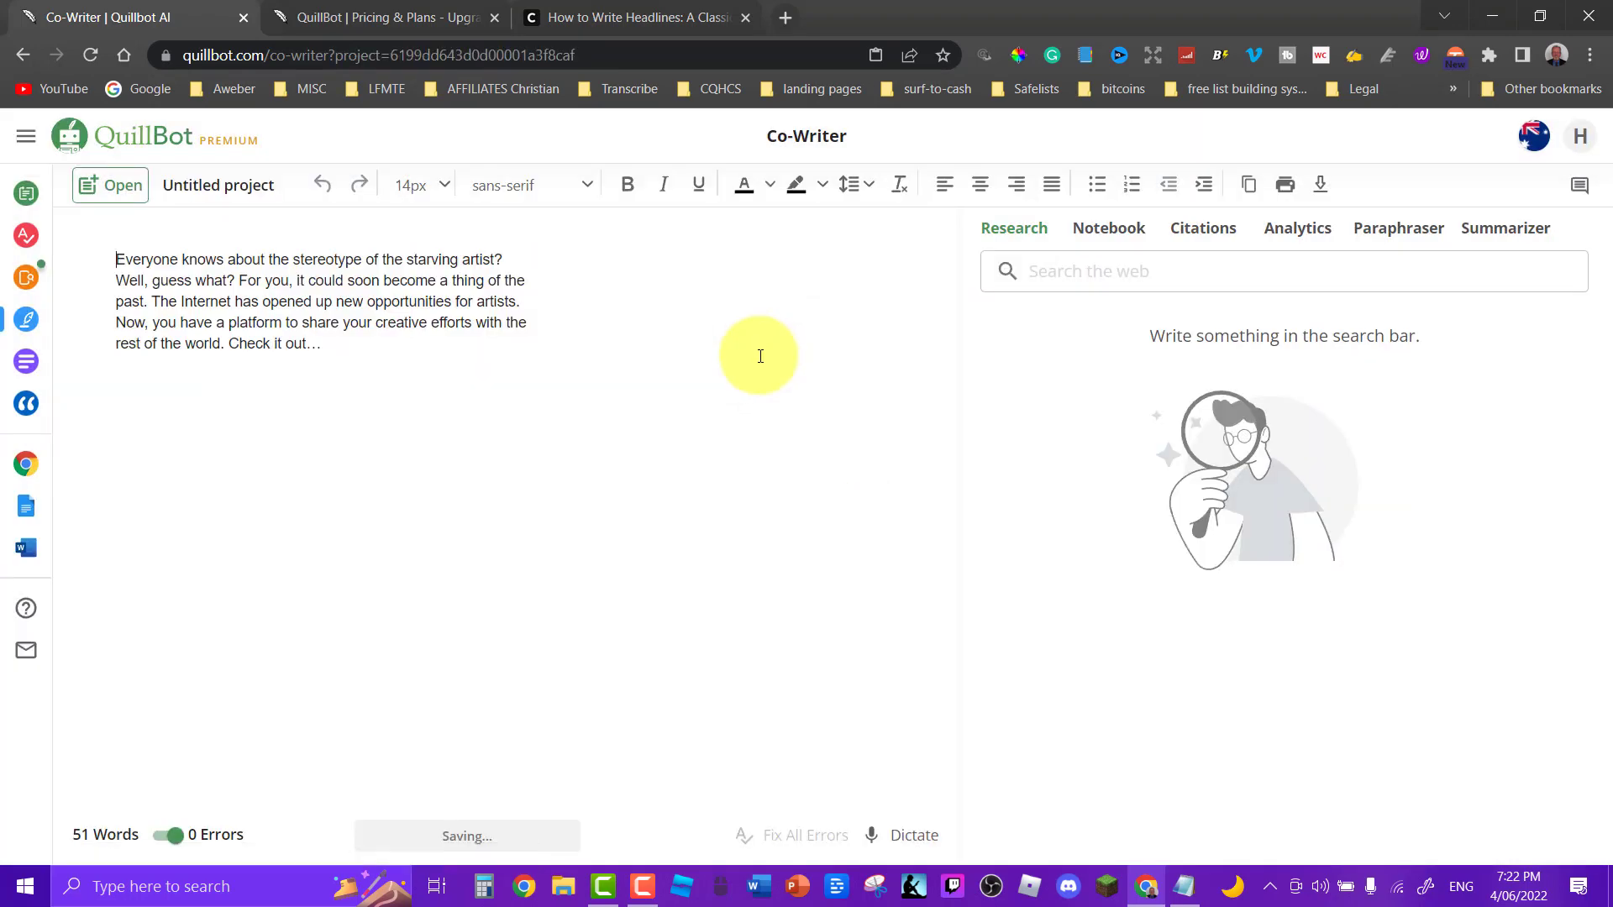
Step: Browse the Co-Writer's Notebook, Citations, Analytics and Paraphraser panels, ending on Summarizer
{"action": "left_click", "coordinate": [1113, 231]}
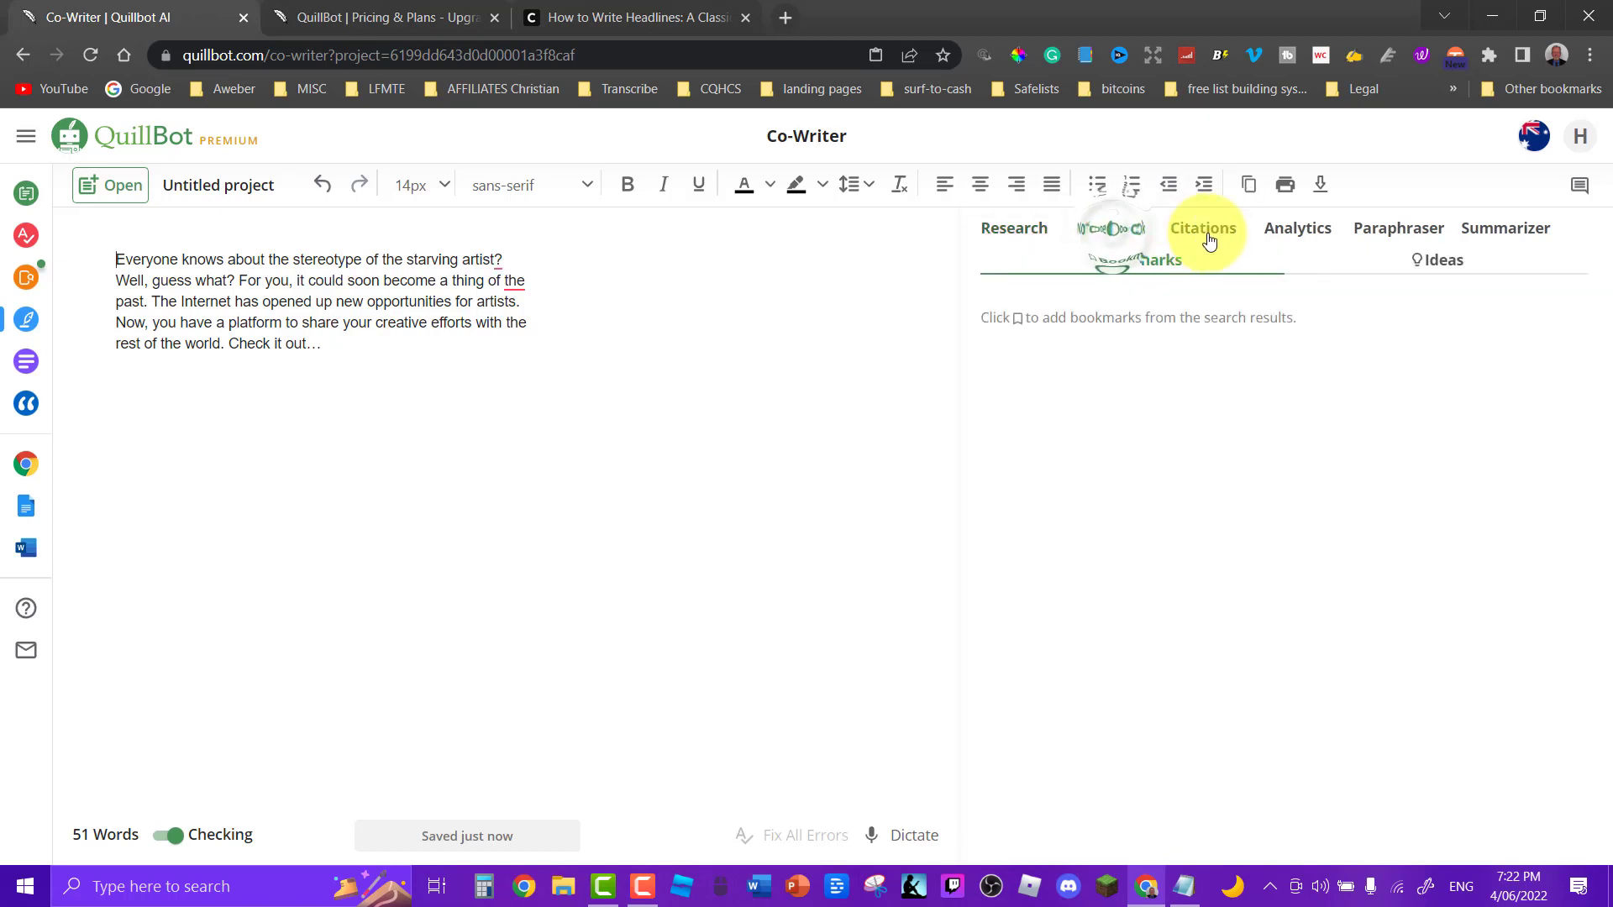
{"action": "left_click", "coordinate": [1201, 231]}
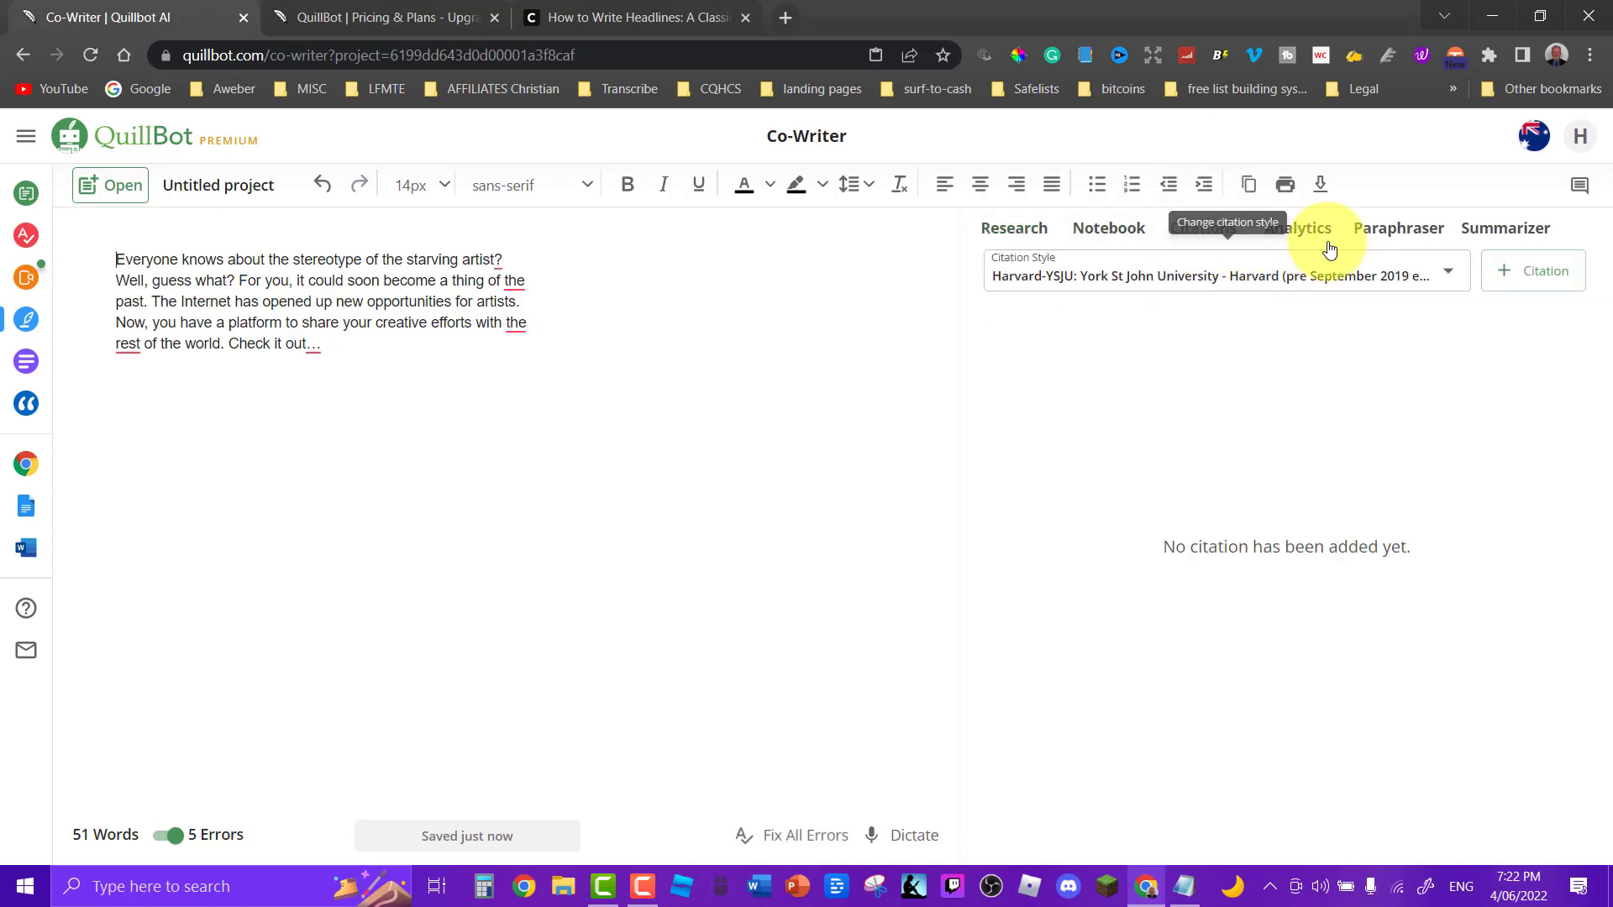
{"action": "left_click", "coordinate": [1294, 238]}
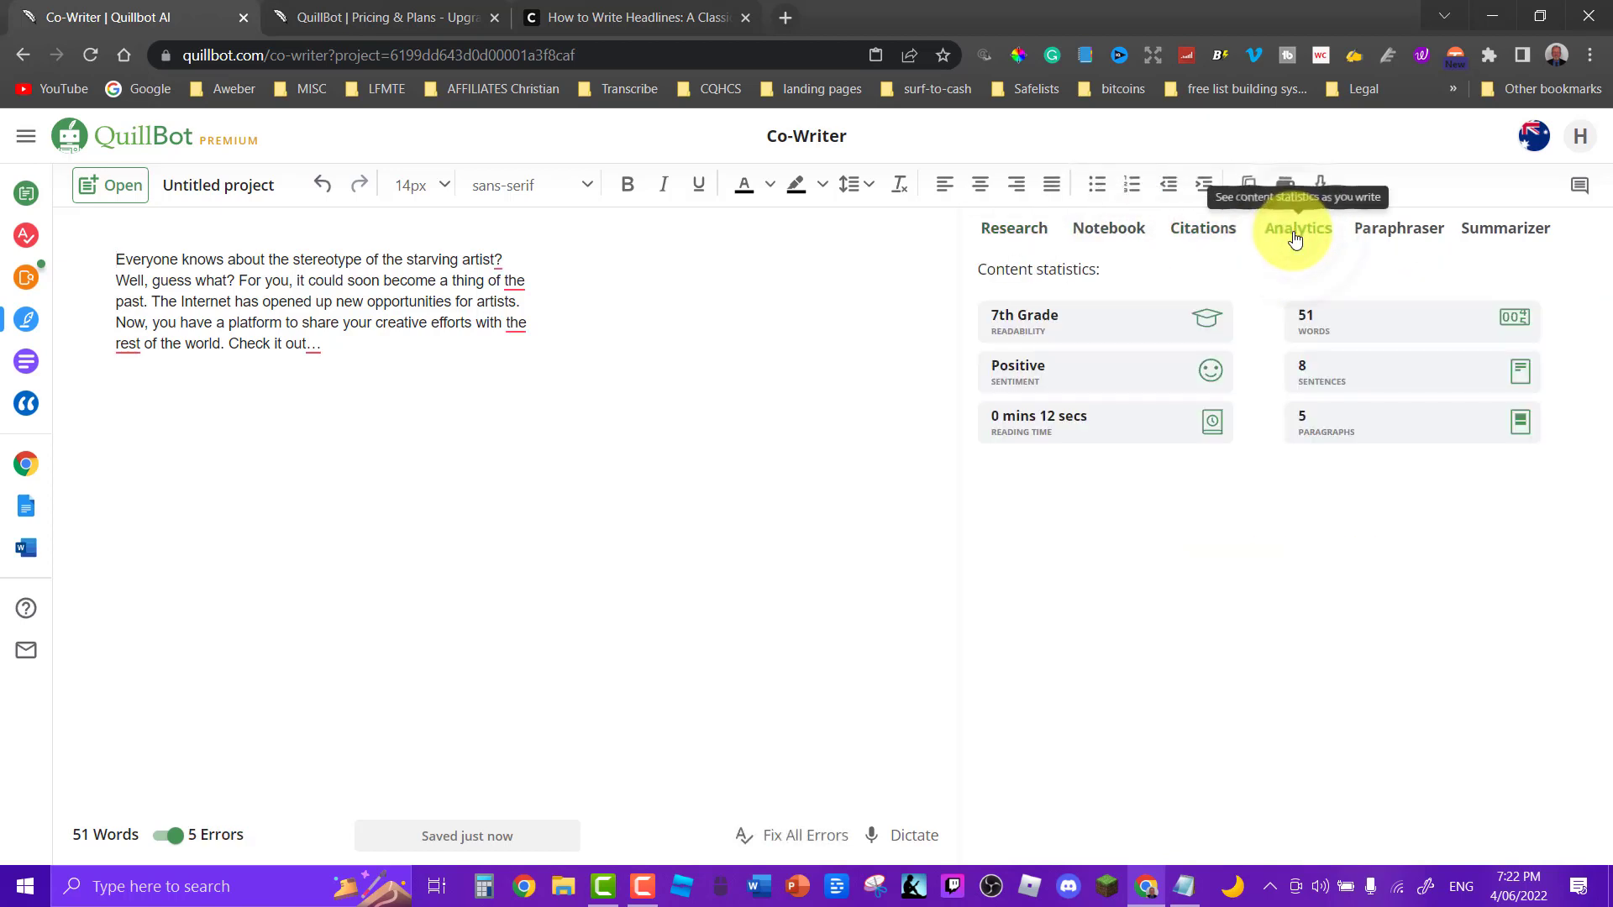
{"action": "left_click", "coordinate": [1416, 241]}
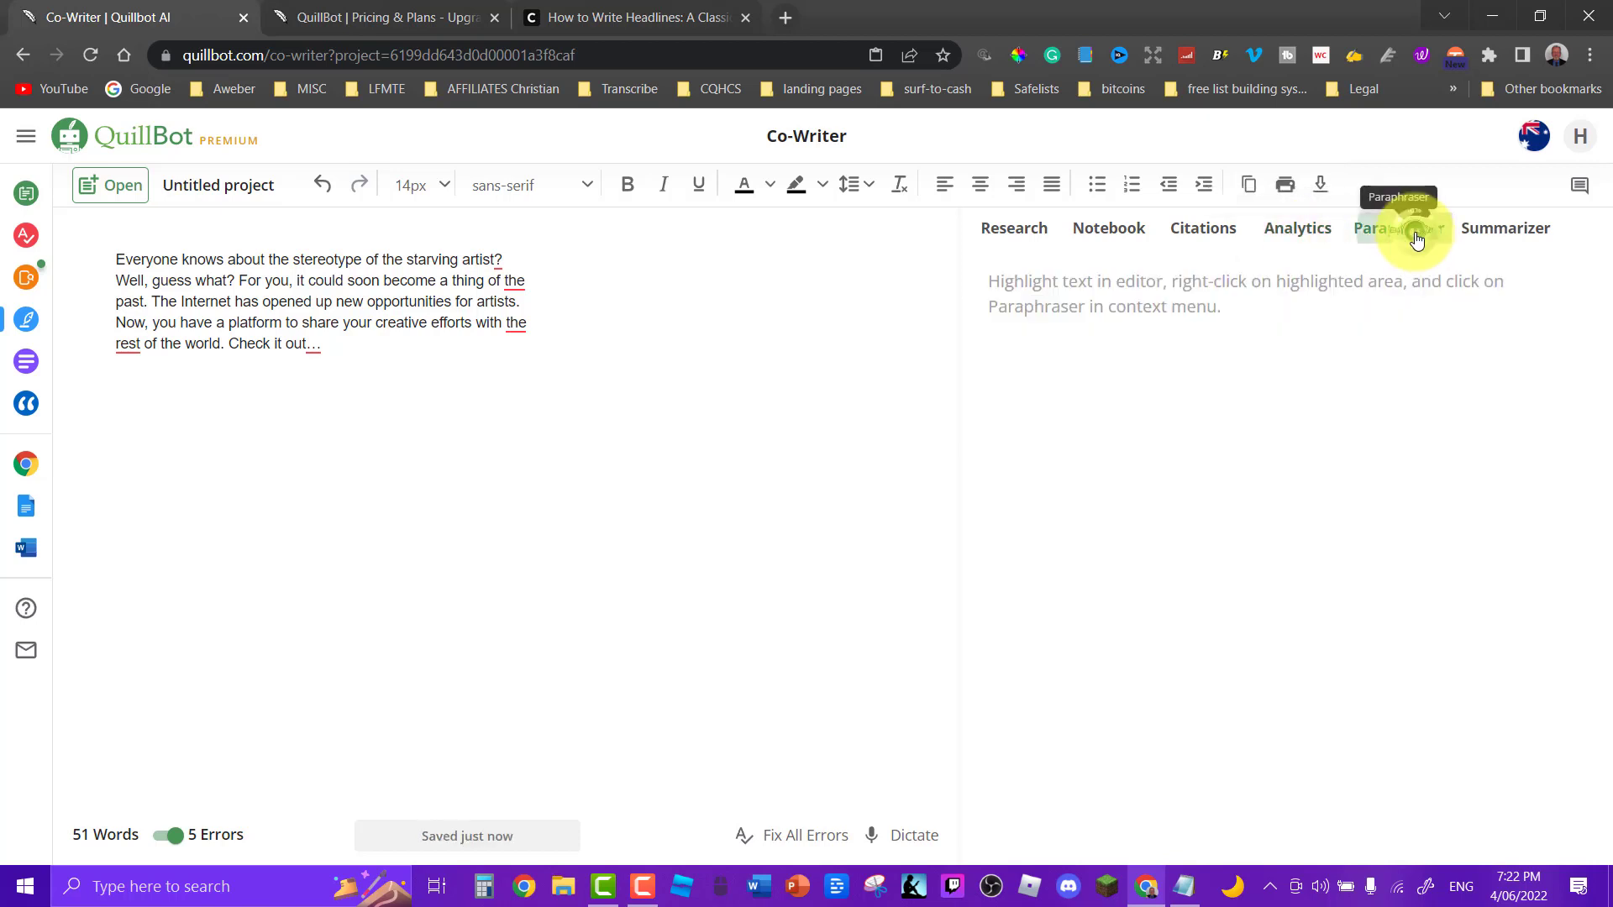
{"action": "left_click", "coordinate": [1527, 240]}
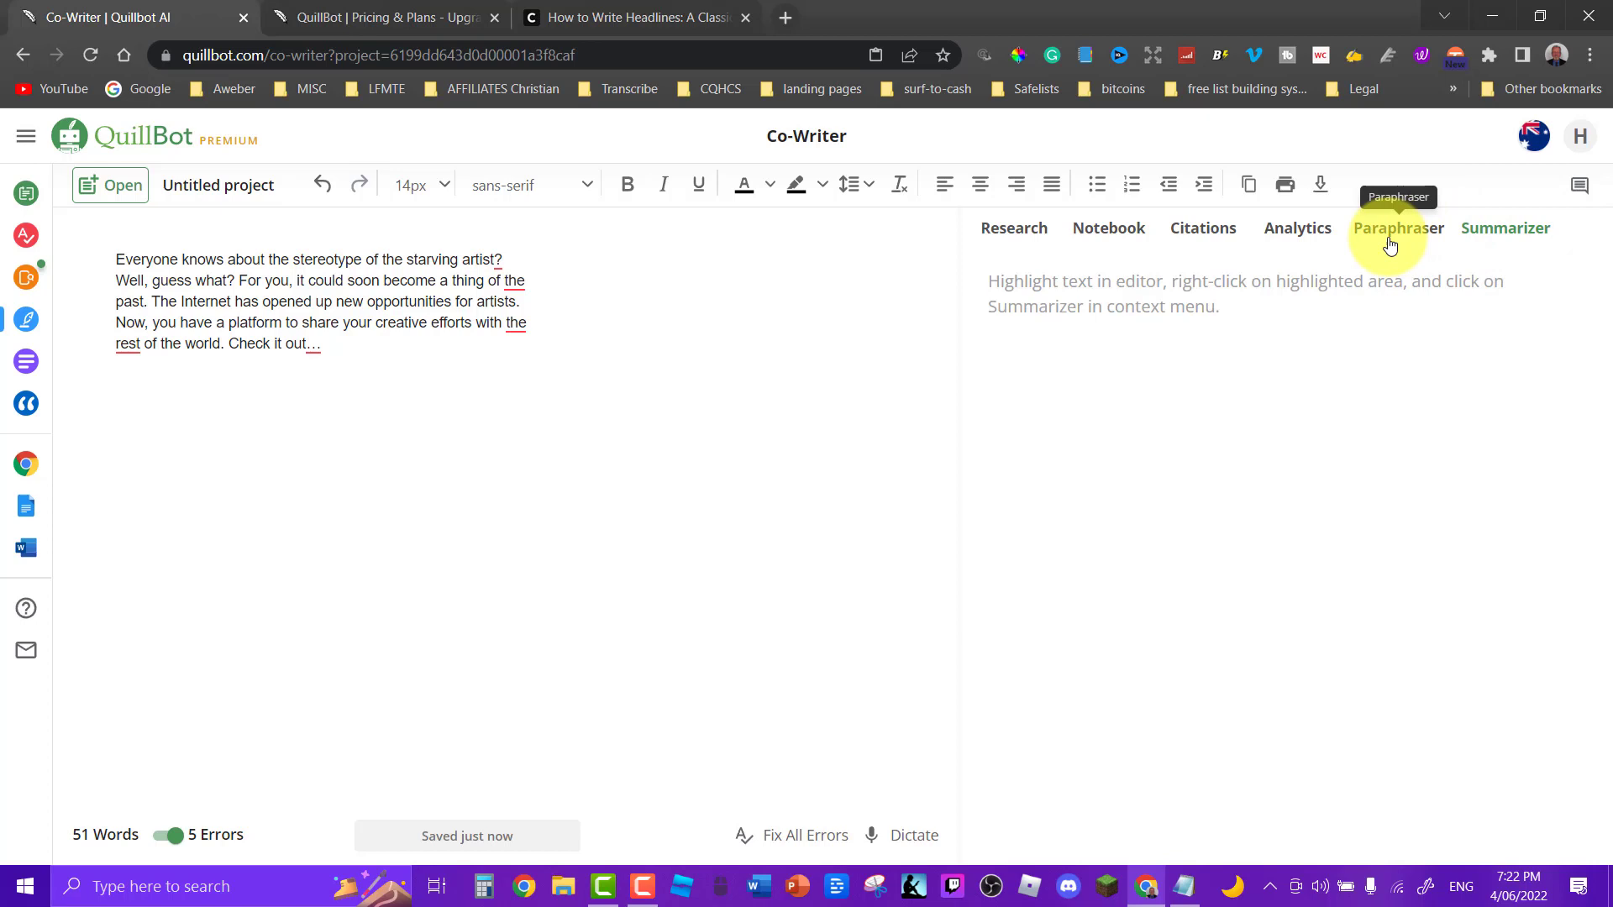
{"action": "left_click", "coordinate": [1299, 238]}
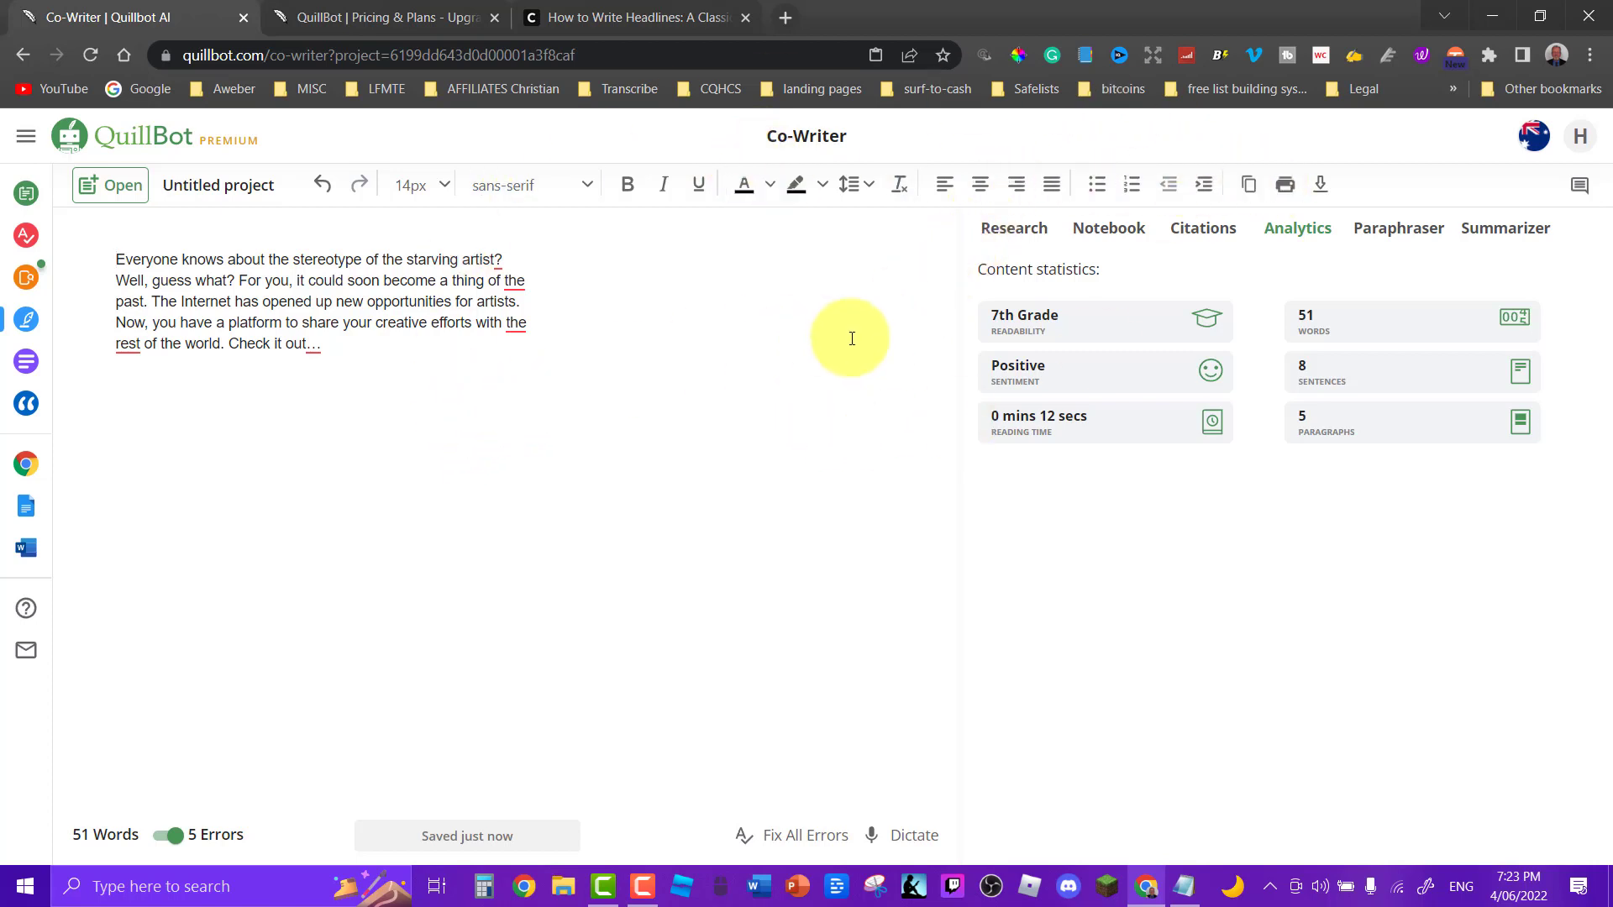
{"action": "left_click", "coordinate": [1391, 239]}
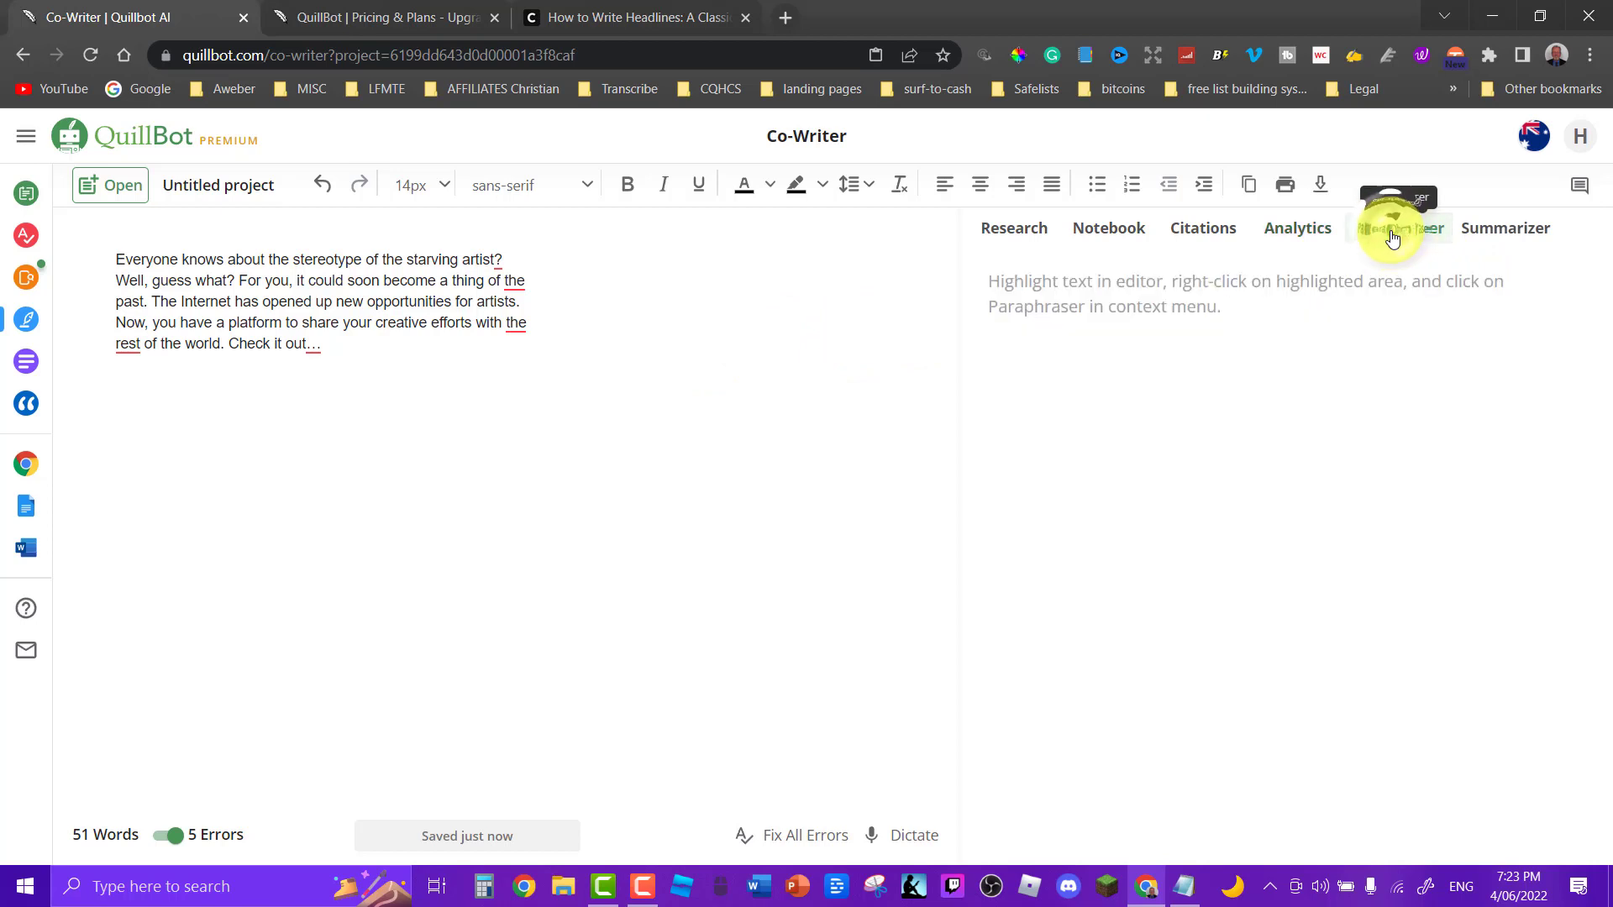
{"action": "left_click", "coordinate": [1506, 238]}
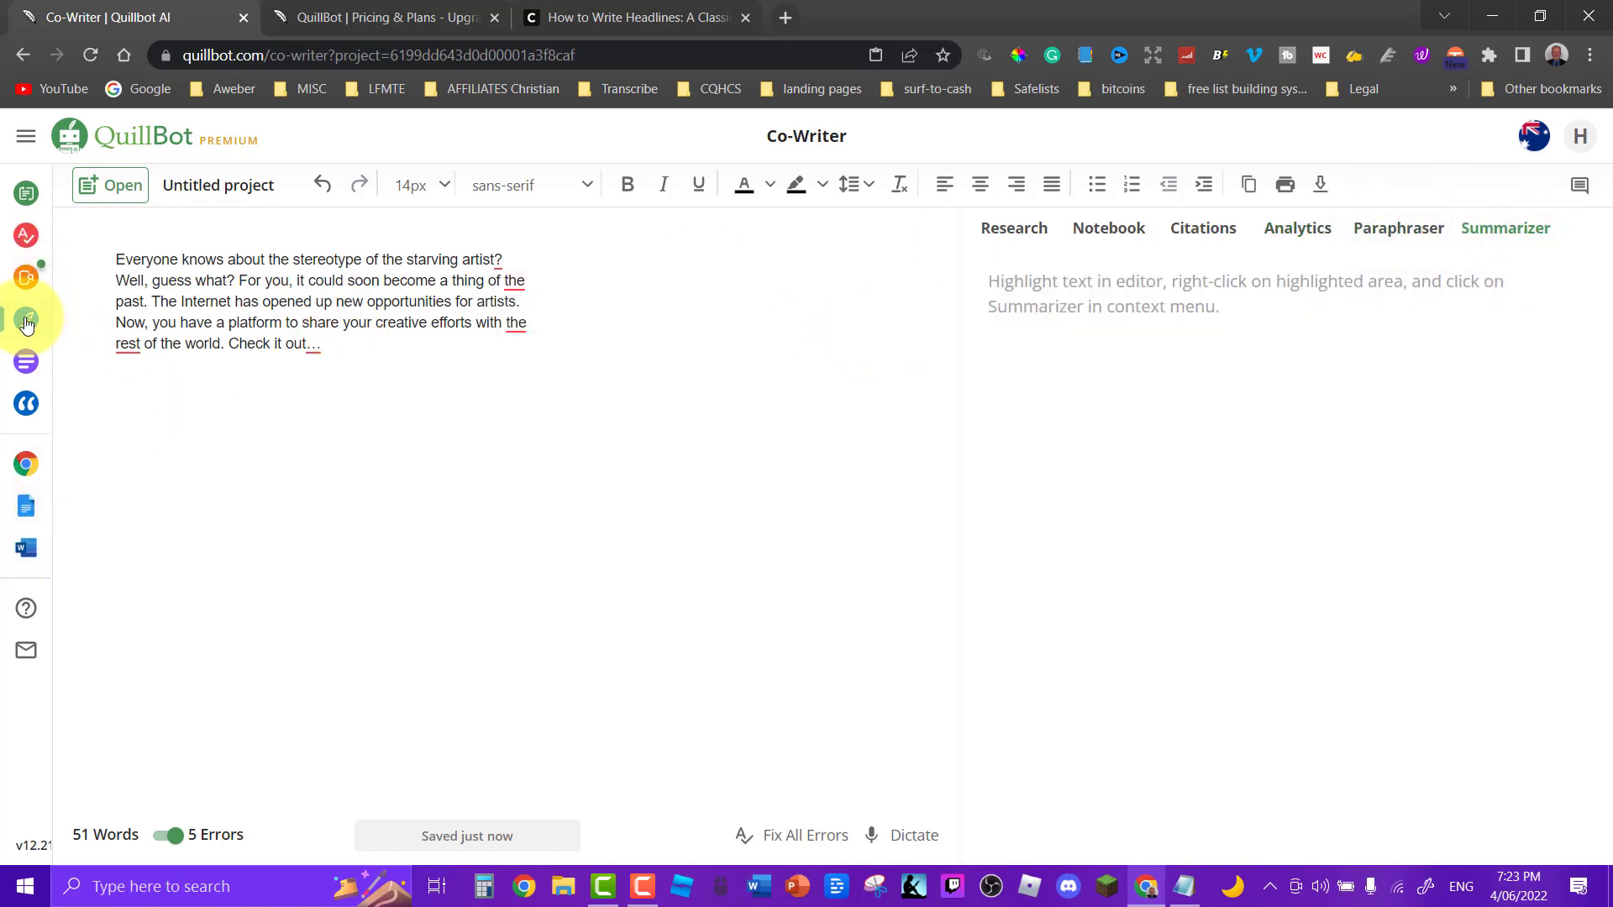
Step: Paste the paragraph into the Summarizer and produce a 2-sentence, 25-word Paragraph-mode summary
{"action": "mouse_move", "coordinate": [27, 319]}
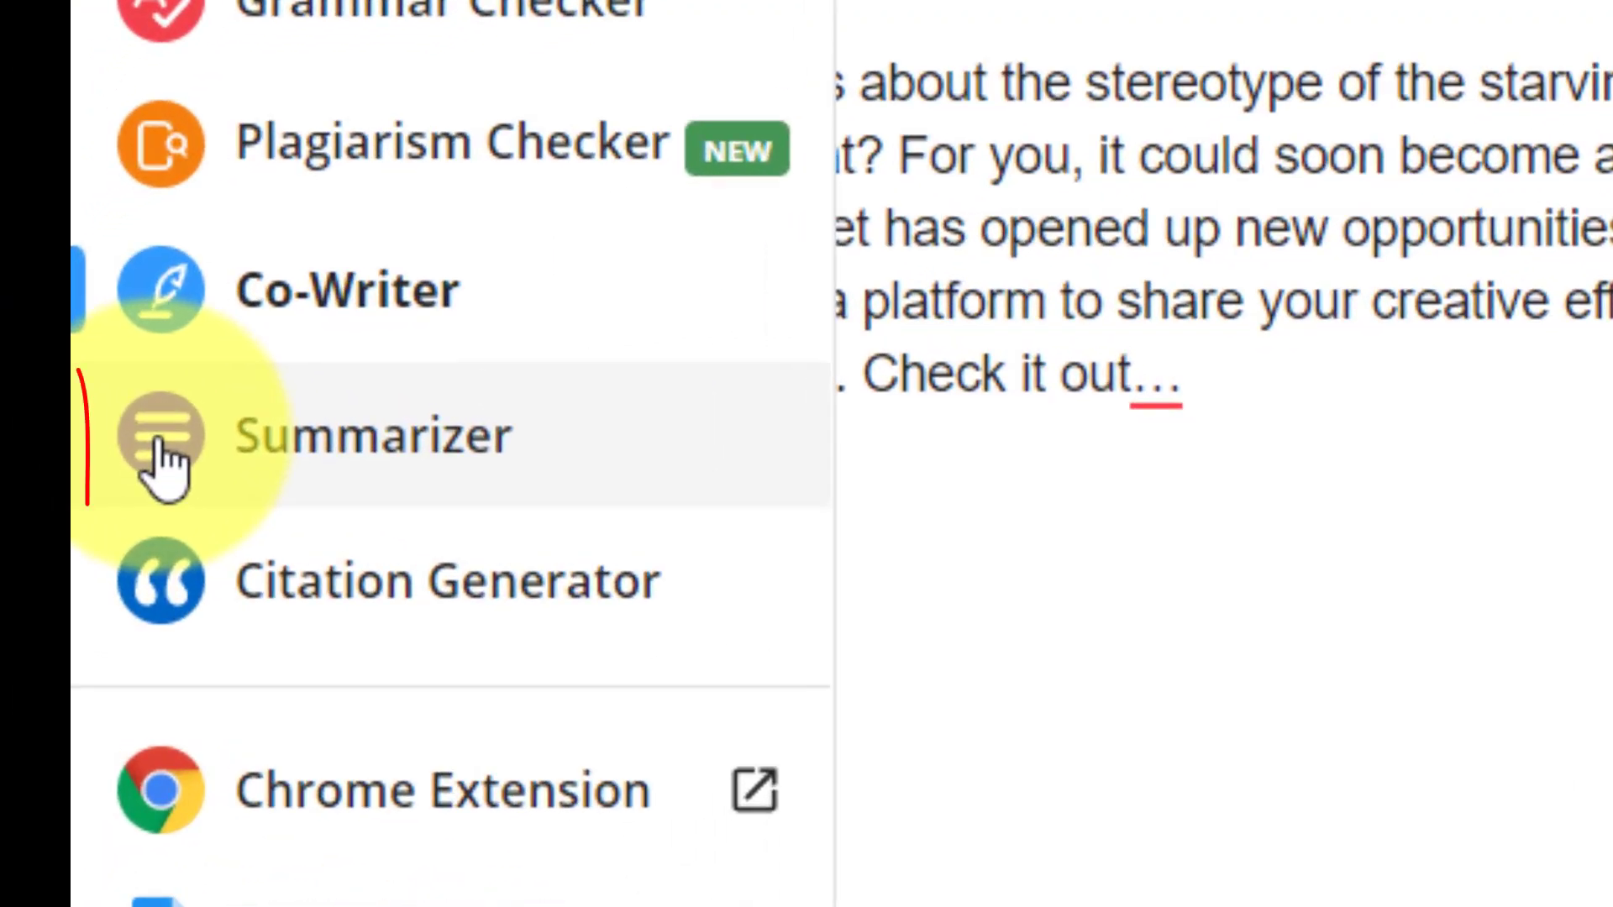
{"action": "left_click", "coordinate": [168, 462]}
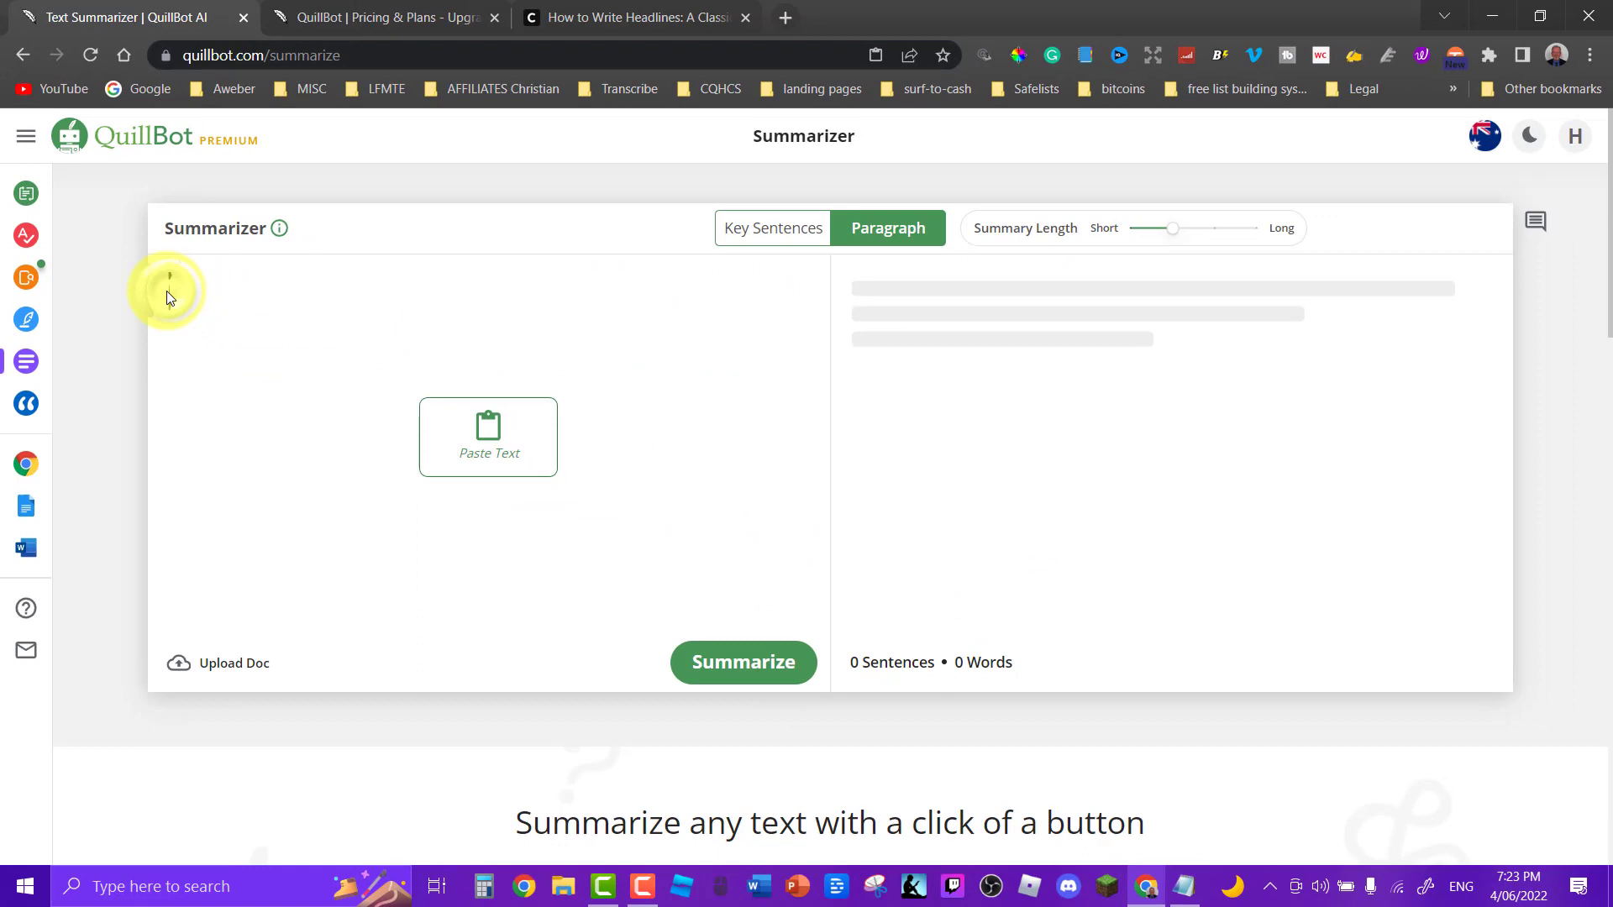
{"action": "type", "text": "Everyone knows about the stereotype of the starving artist? Well, guess what? For you, it could soon become a thing of the past. The Internet has opened up new opportunities for artists. Now, you have a platform to share your creative efforts with the rest of the world. Check it out."}
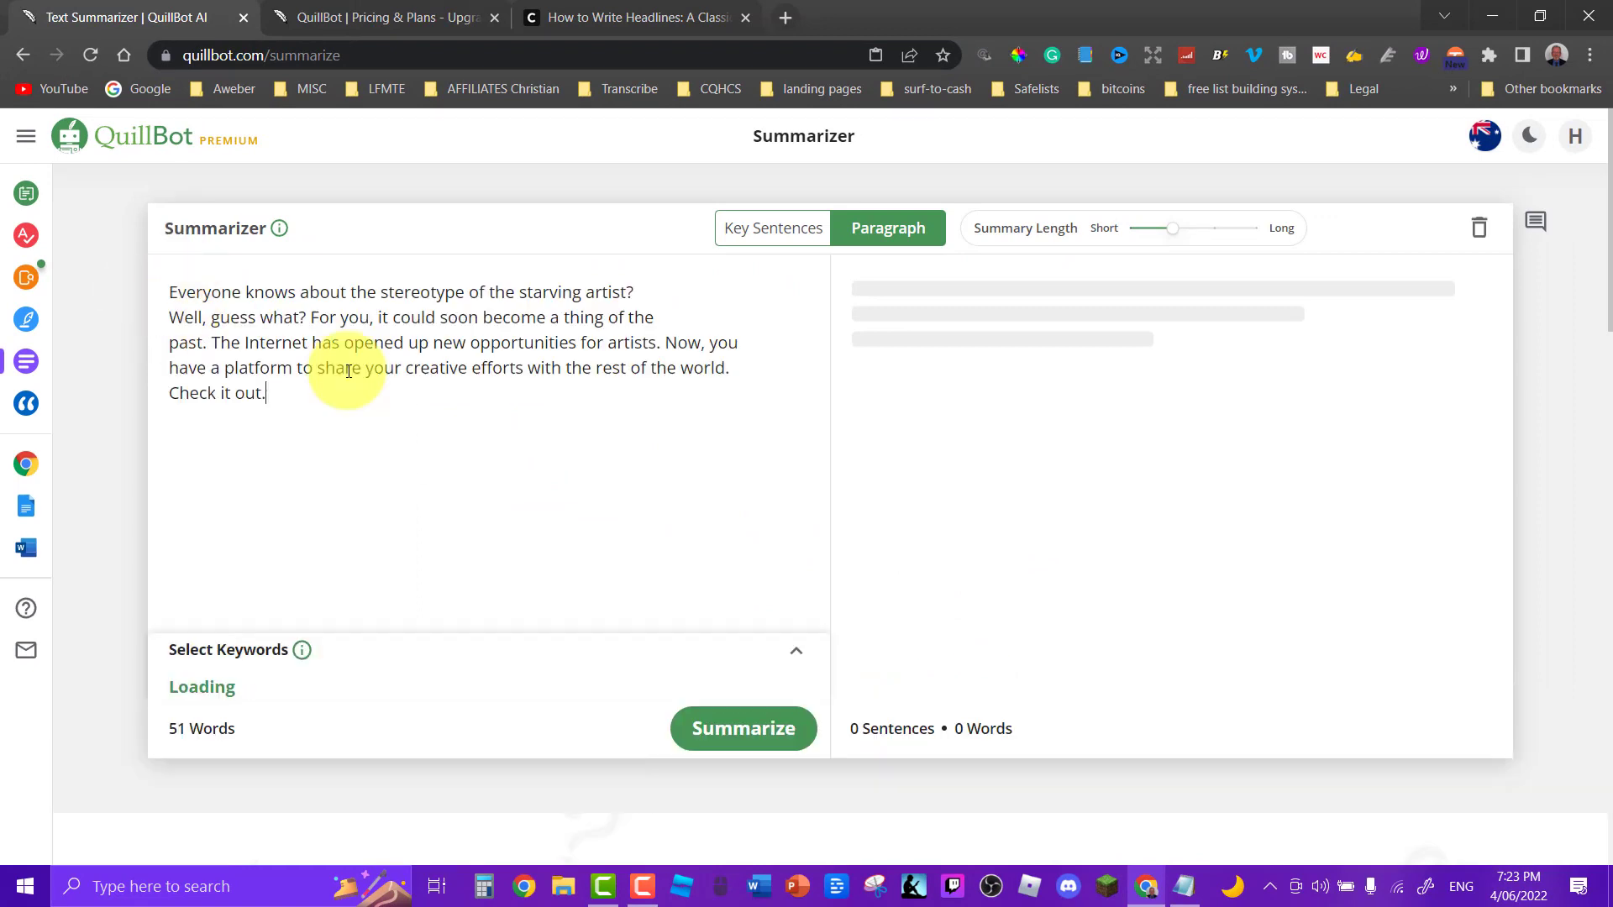
{"action": "left_click", "coordinate": [744, 755]}
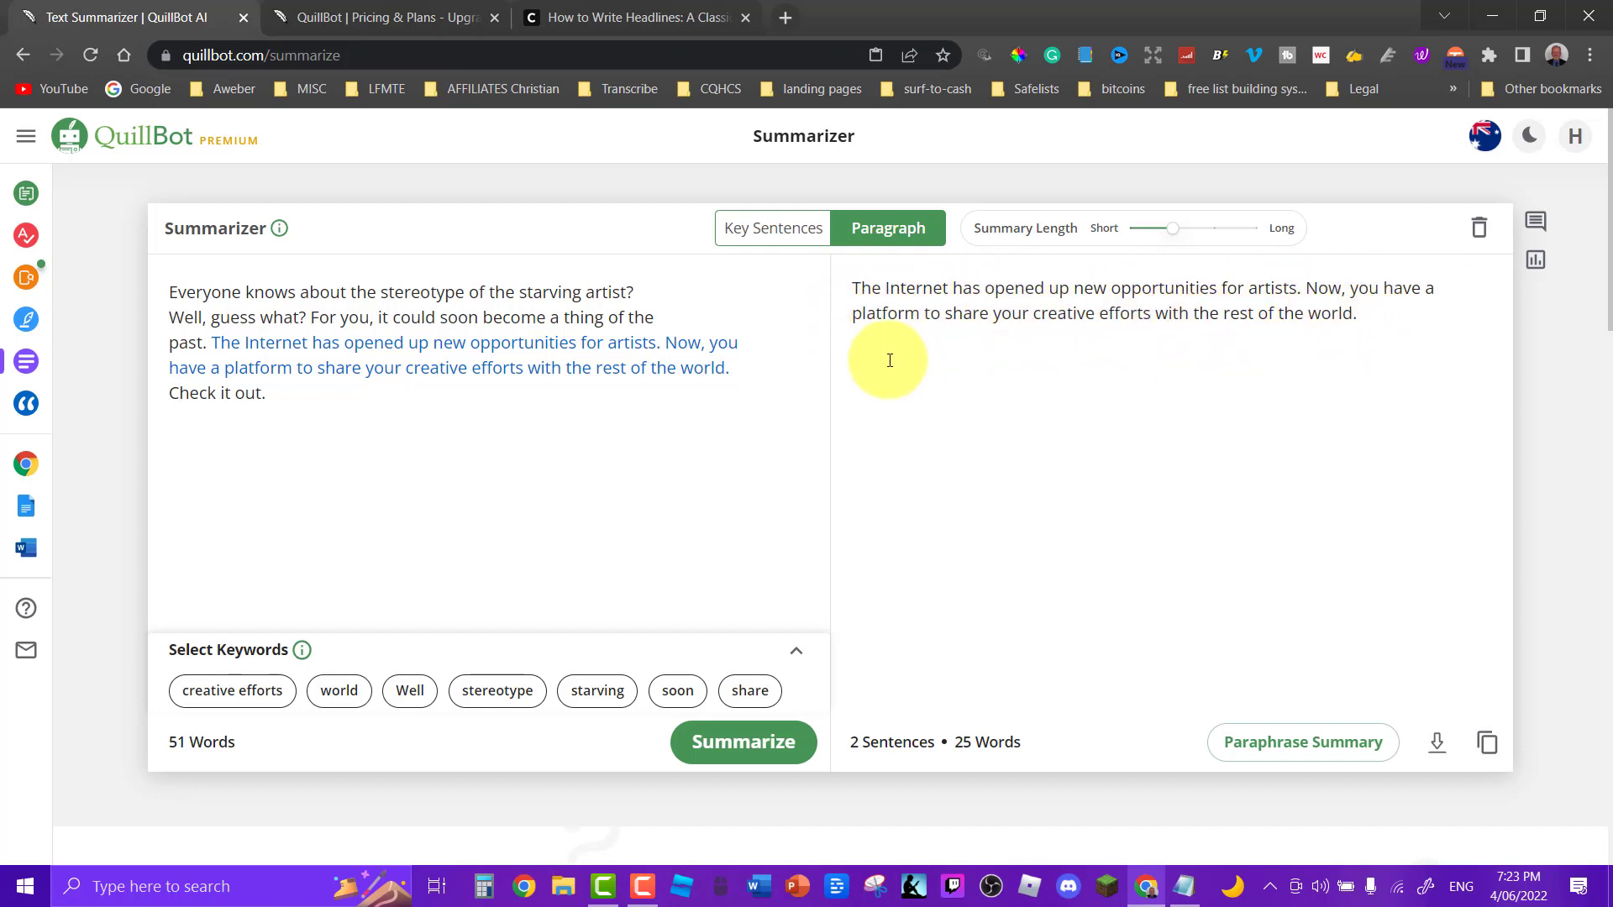
{"action": "left_click_drag", "start_coordinate": [854, 287], "coordinate": [1478, 306]}
{"action": "left_click", "coordinate": [165, 304]}
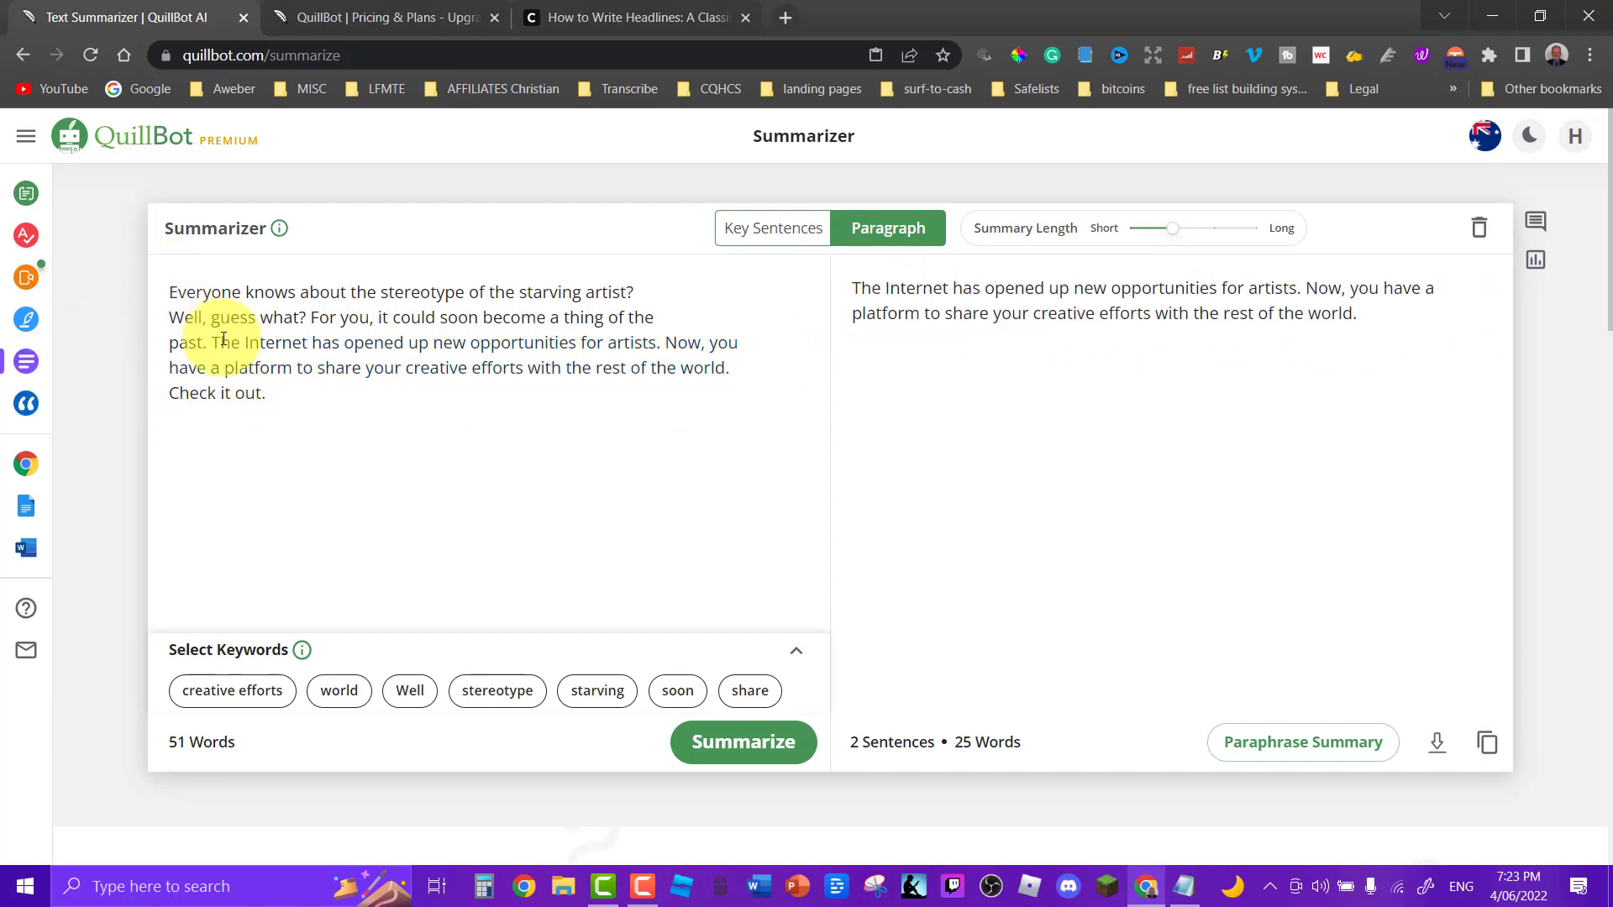
Step: Open the Citation Generator and copy the Copyblogger headlines article's web address
{"action": "mouse_move", "coordinate": [53, 479]}
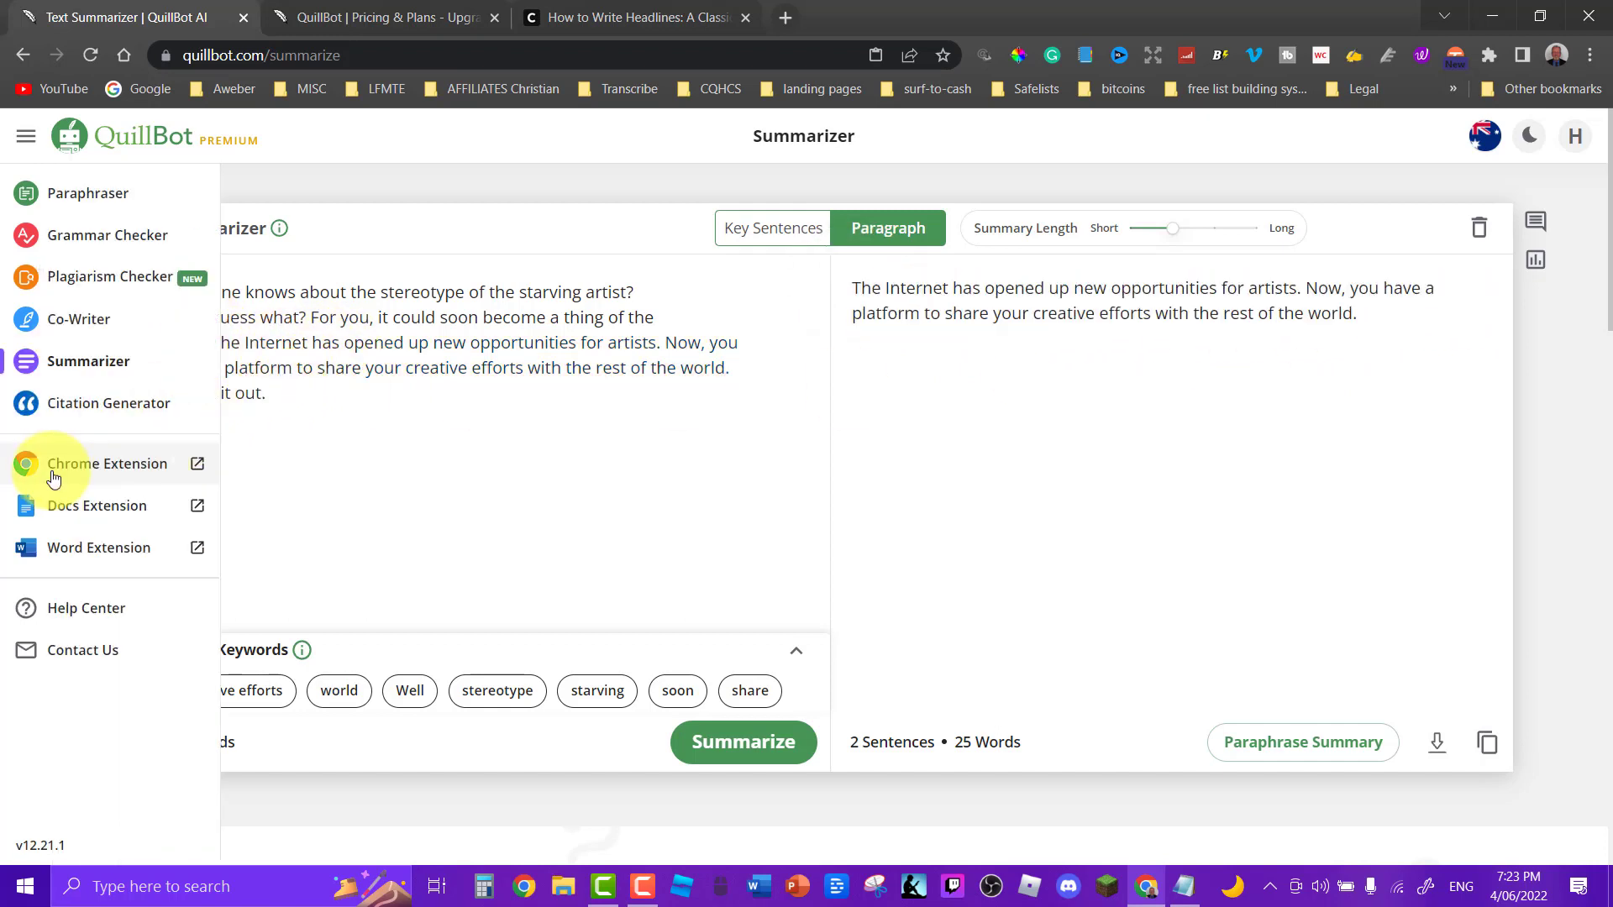
{"action": "mouse_move", "coordinate": [25, 403]}
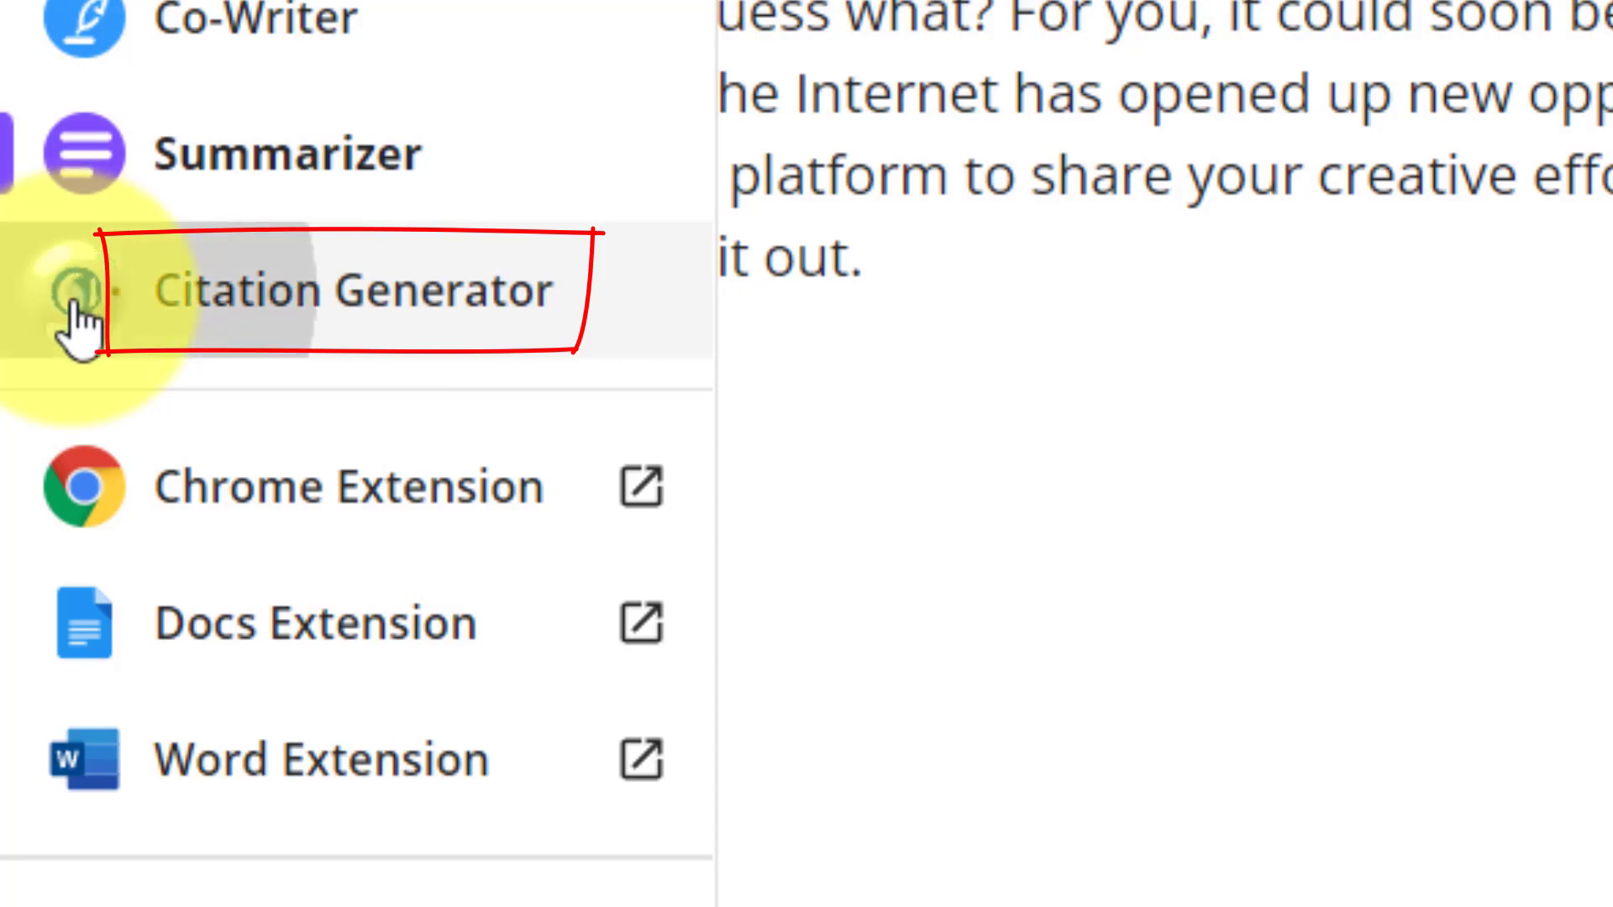
{"action": "left_click", "coordinate": [75, 304]}
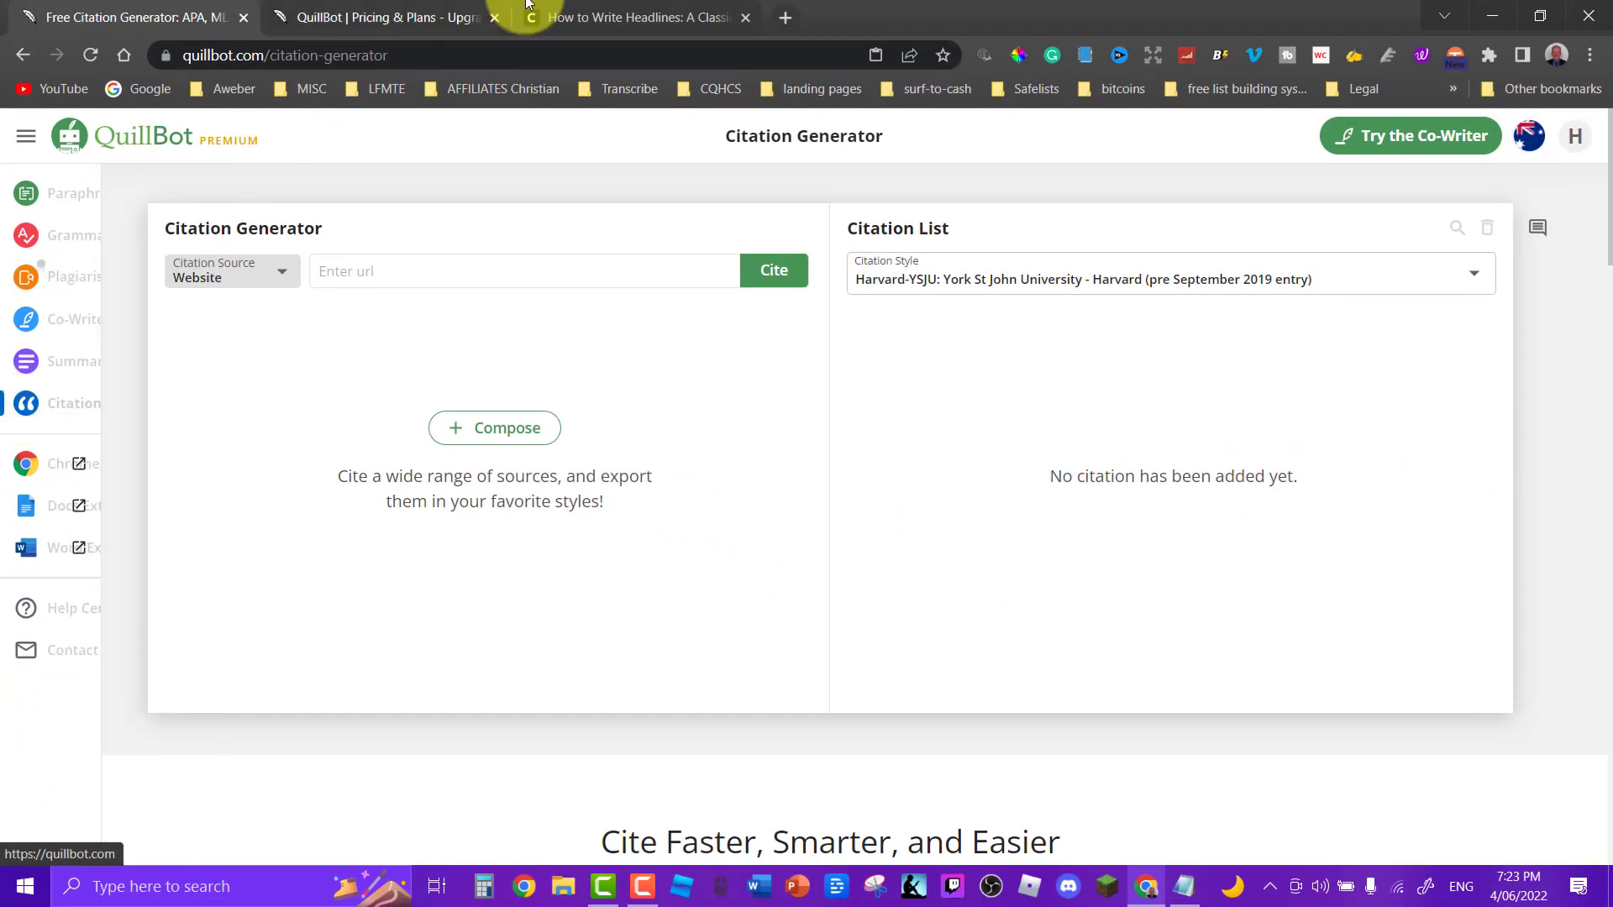
{"action": "left_click", "coordinate": [649, 12]}
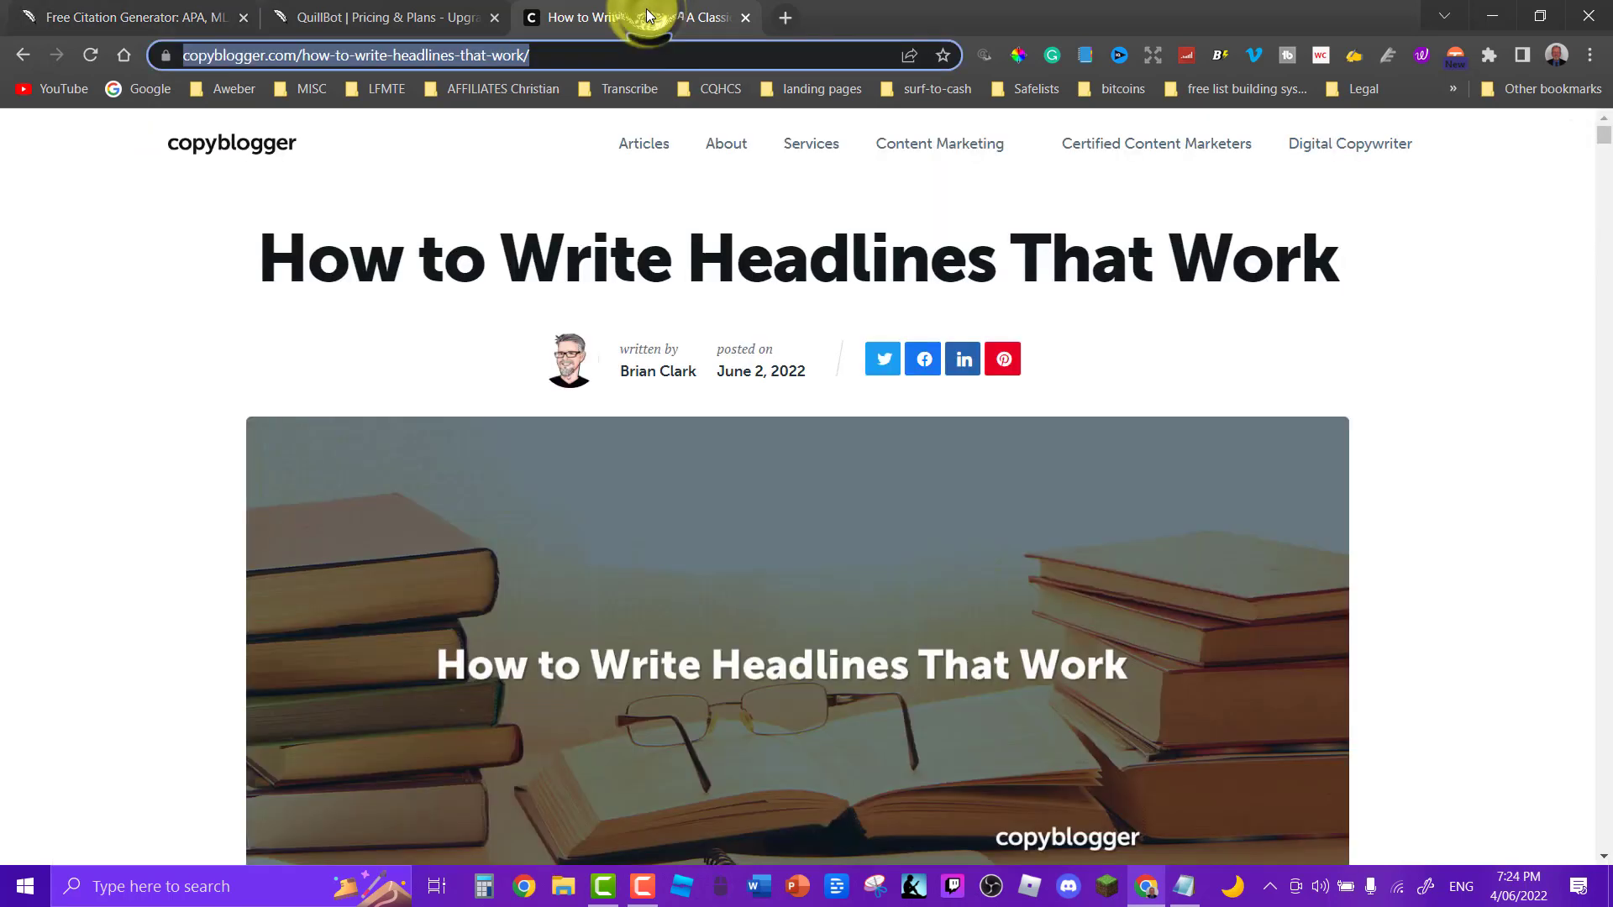
{"action": "right_click", "coordinate": [410, 58]}
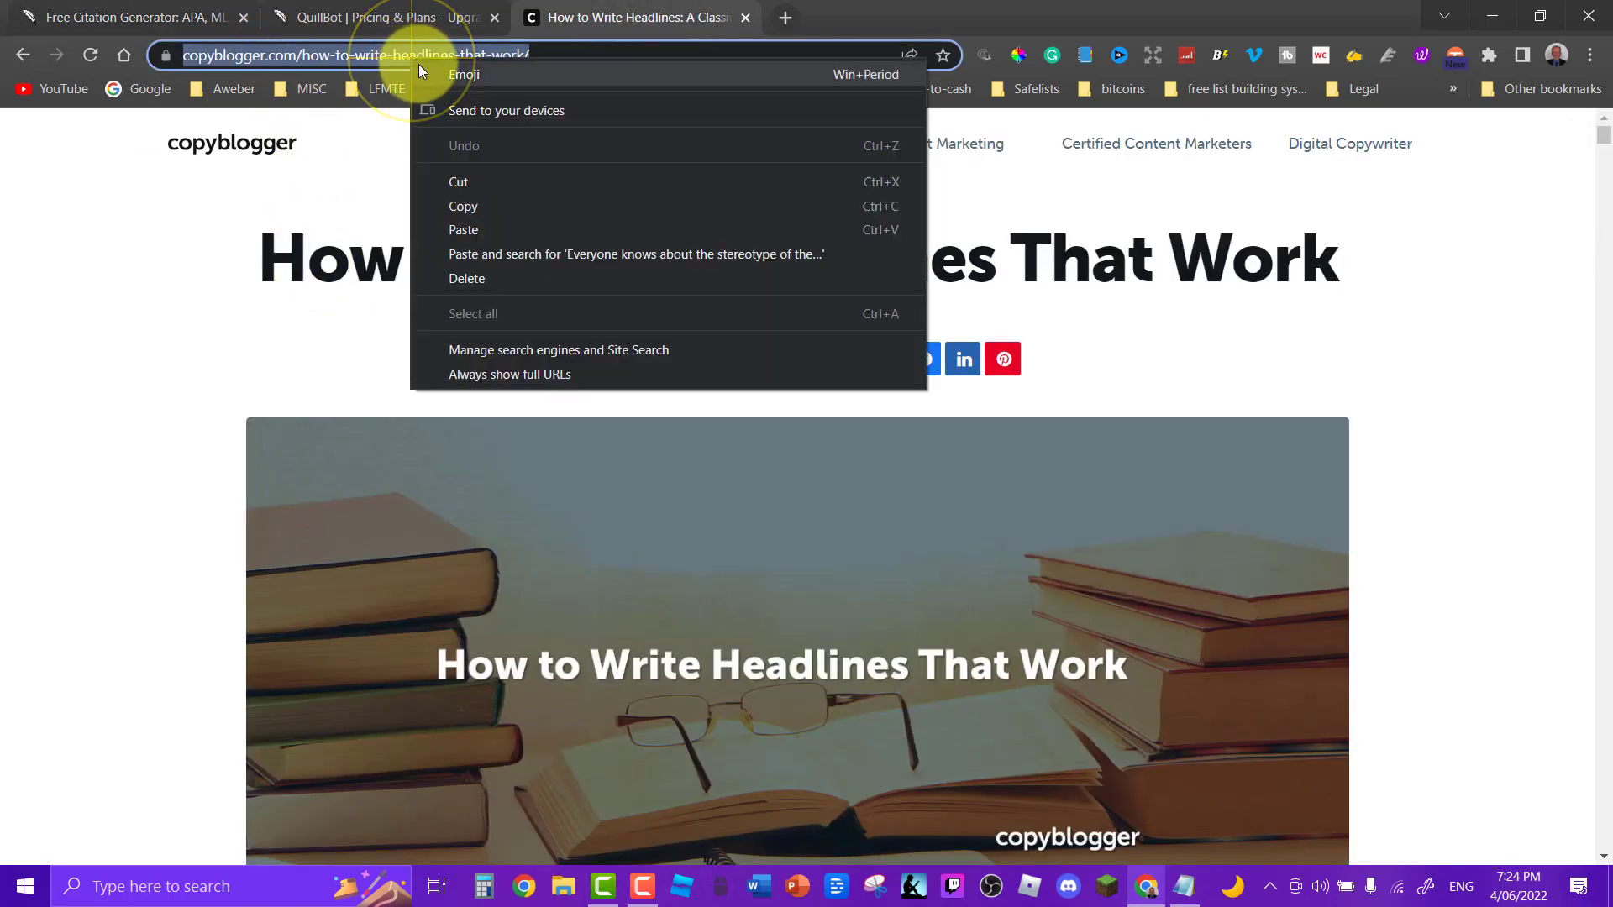
{"action": "left_click", "coordinate": [461, 207]}
Step: Back in the Citation Generator, keep Website as the source type for the article
{"action": "left_click", "coordinate": [353, 15]}
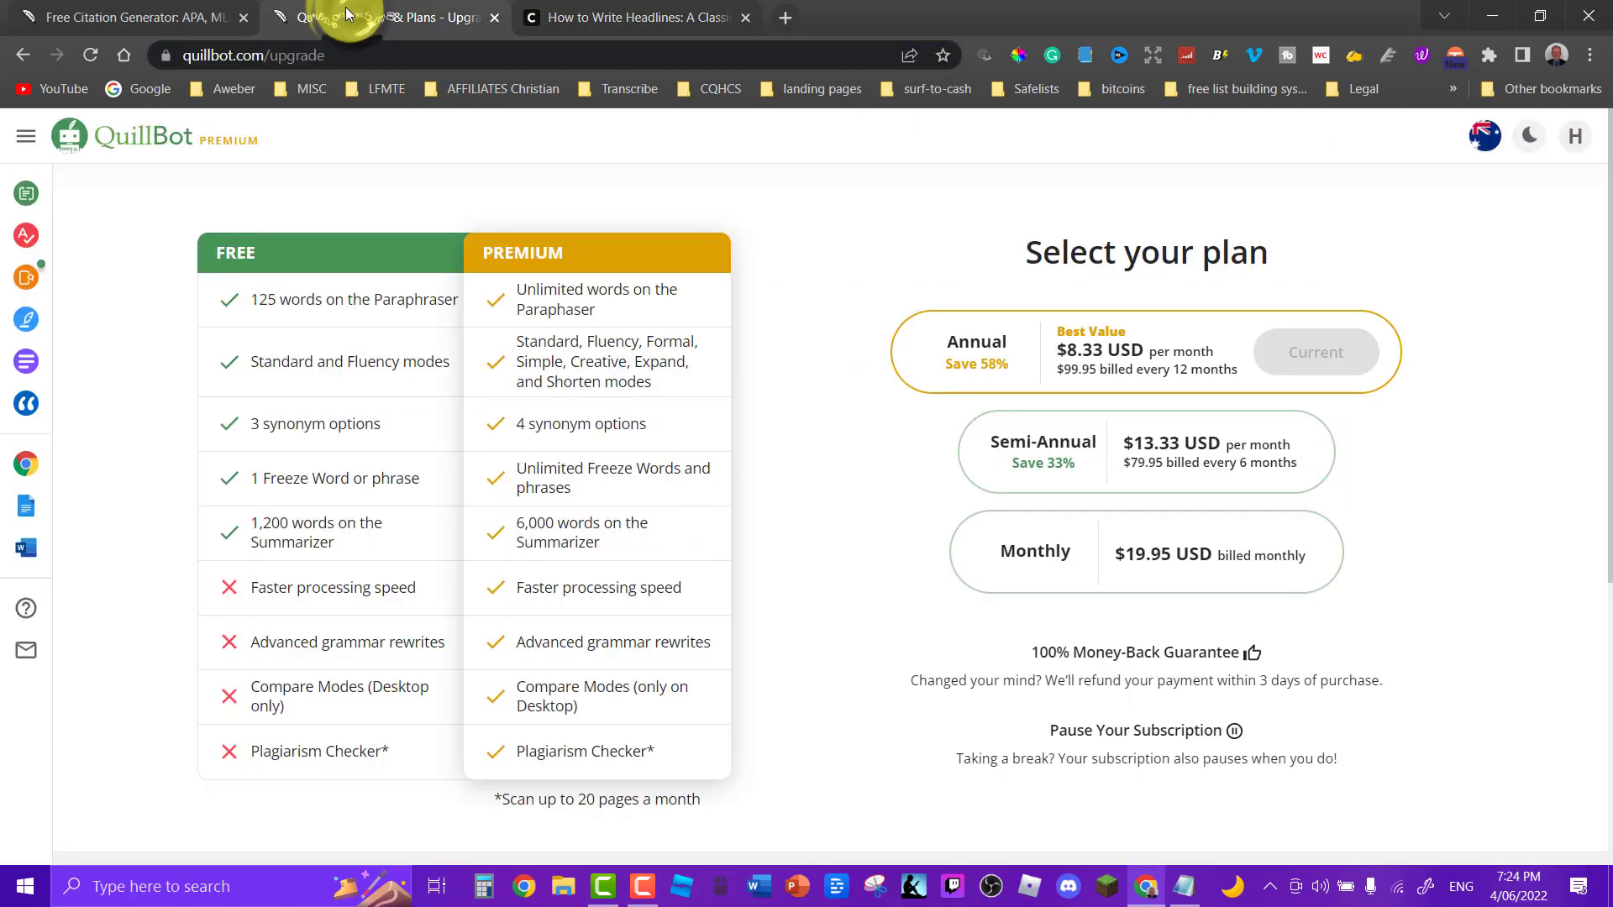
{"action": "left_click", "coordinate": [89, 10]}
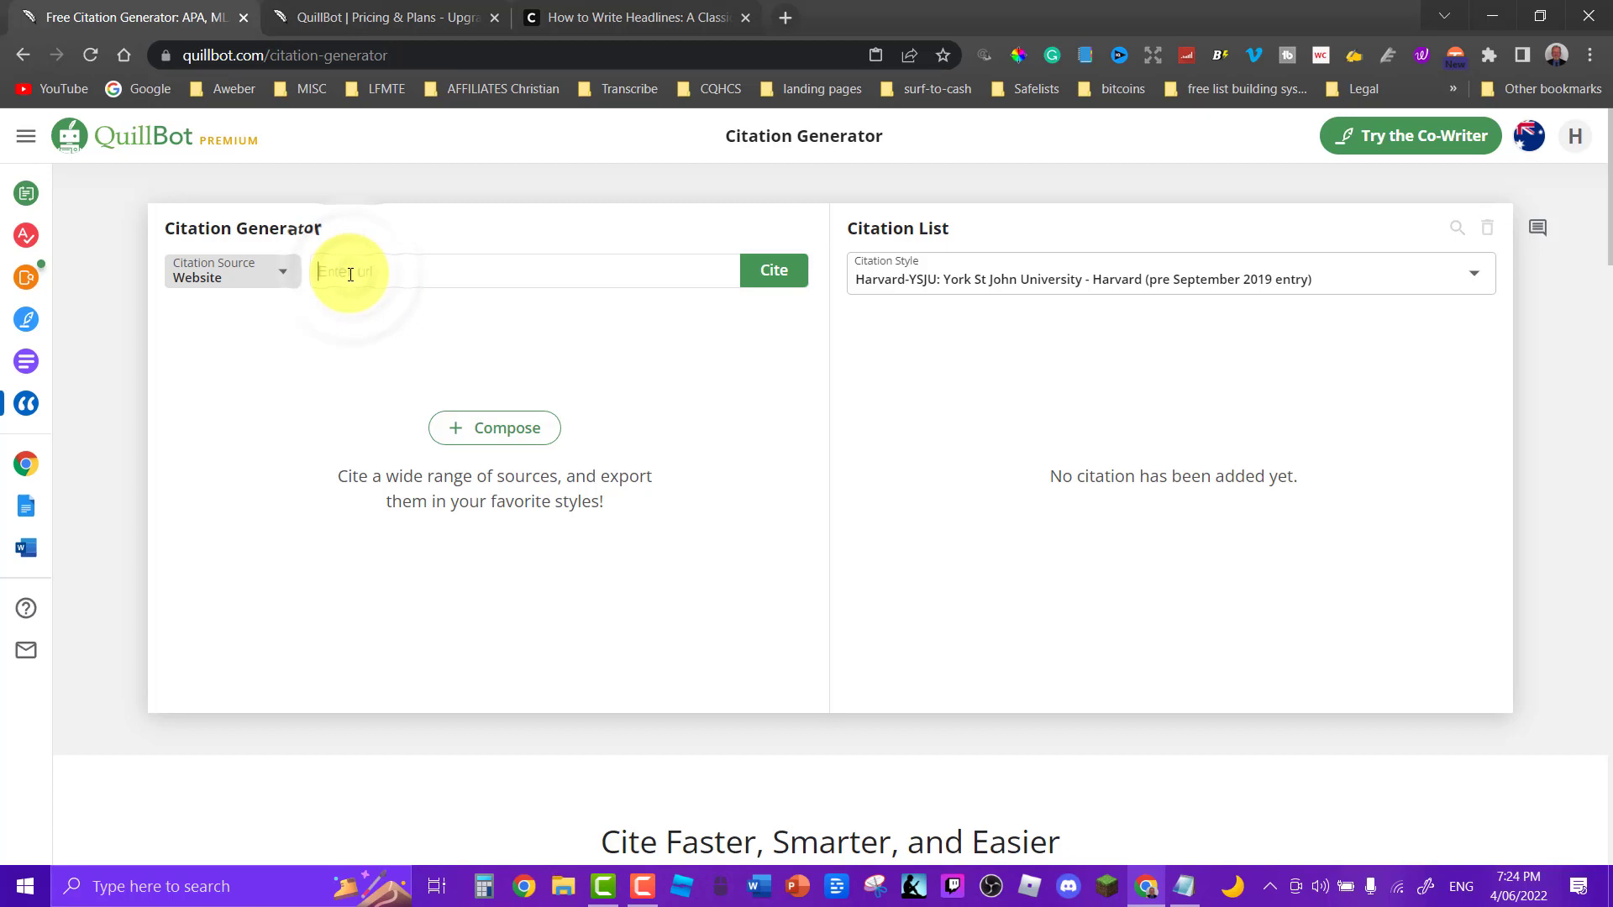
{"action": "left_click", "coordinate": [283, 278]}
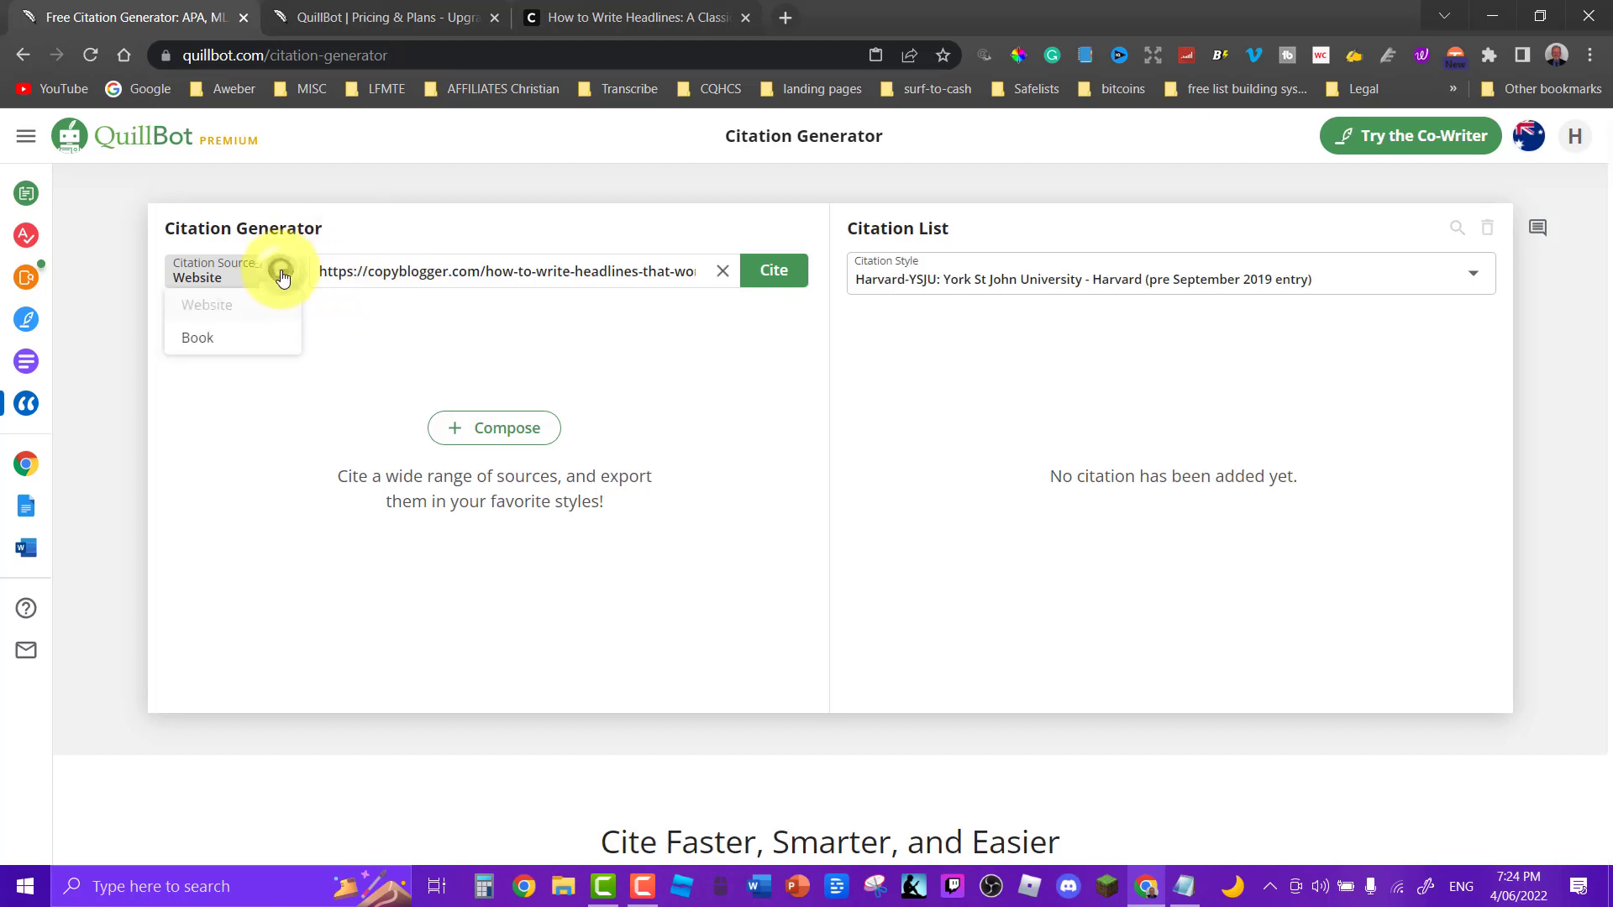
{"action": "left_click", "coordinate": [468, 343]}
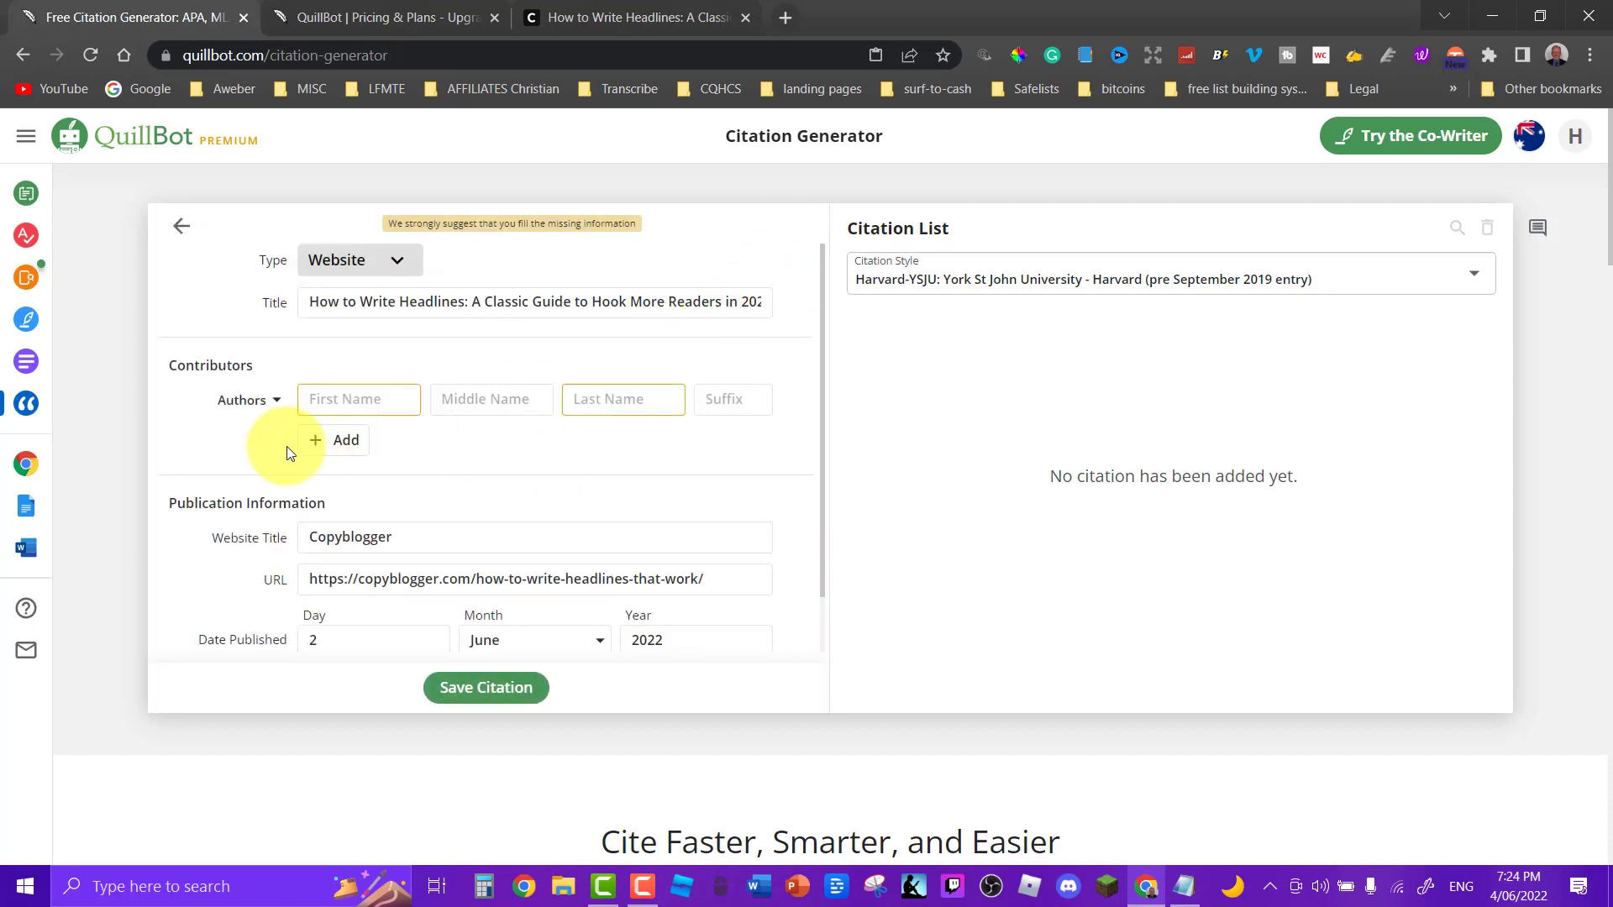
Step: Enter the article author's name and save the Harvard citation to the Citation List
{"action": "left_click", "coordinate": [621, 15]}
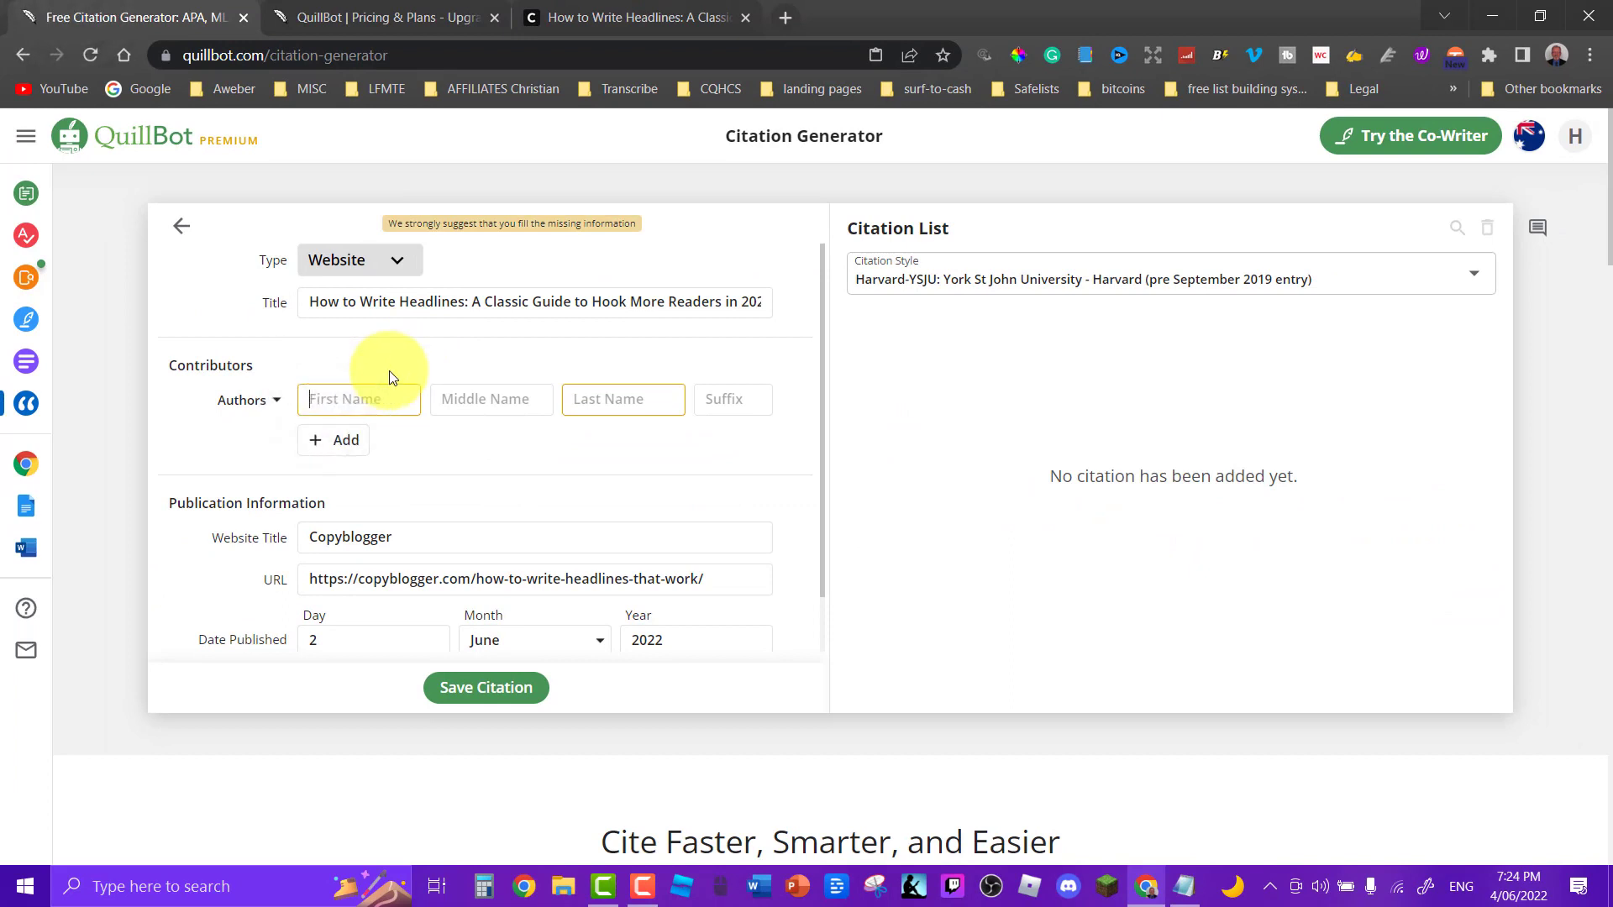
{"action": "type", "text": "Bl"}
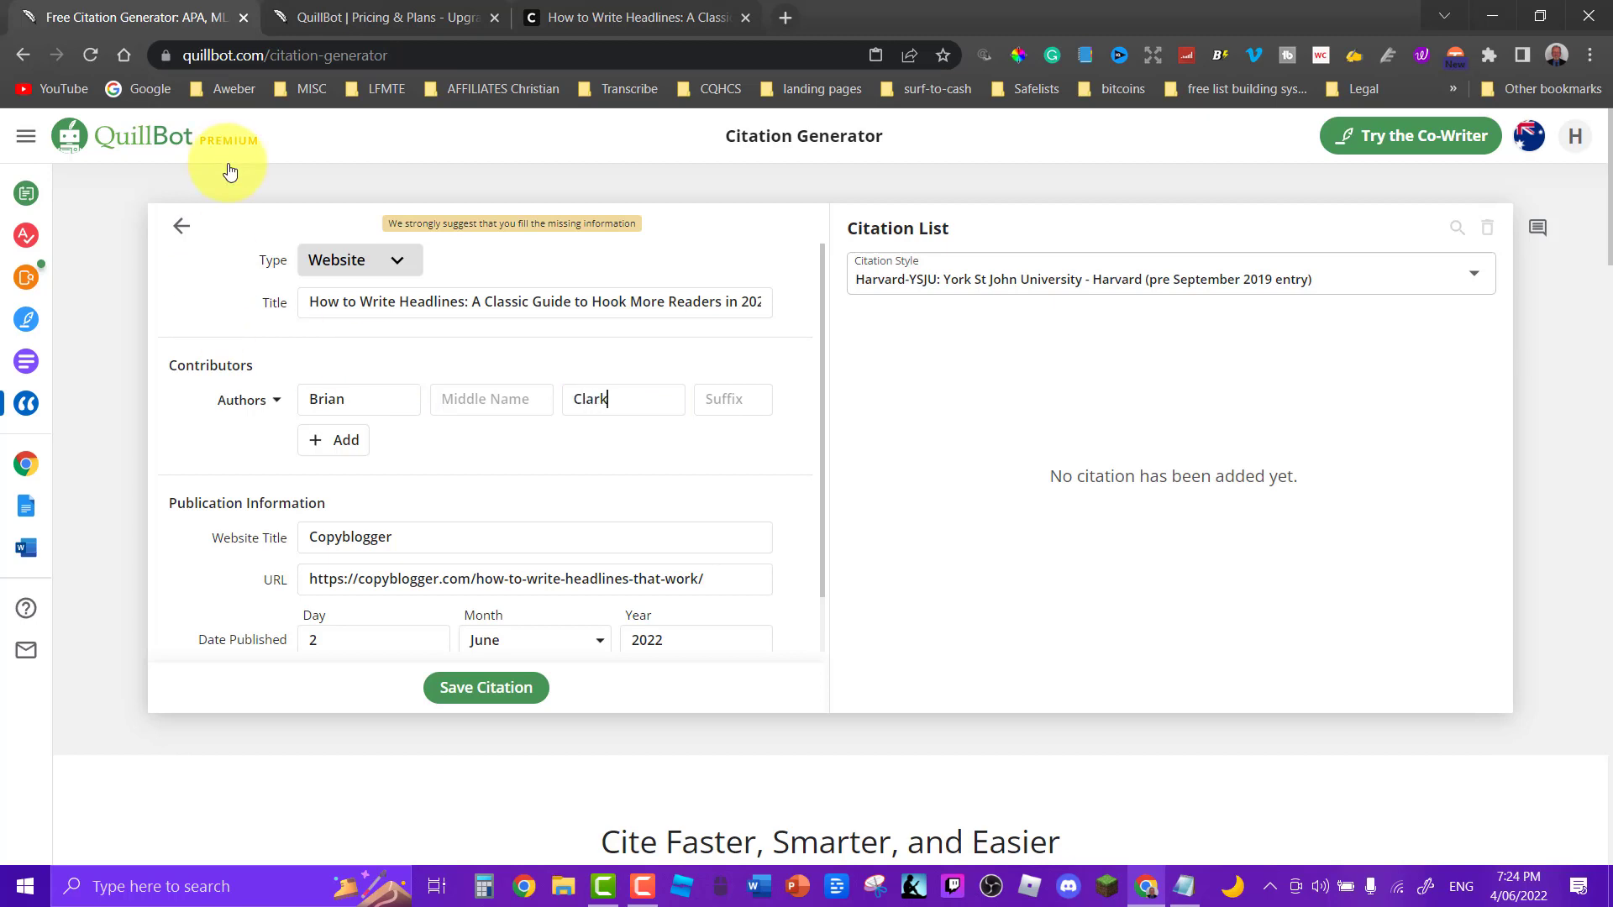
{"action": "left_click", "coordinate": [470, 688]}
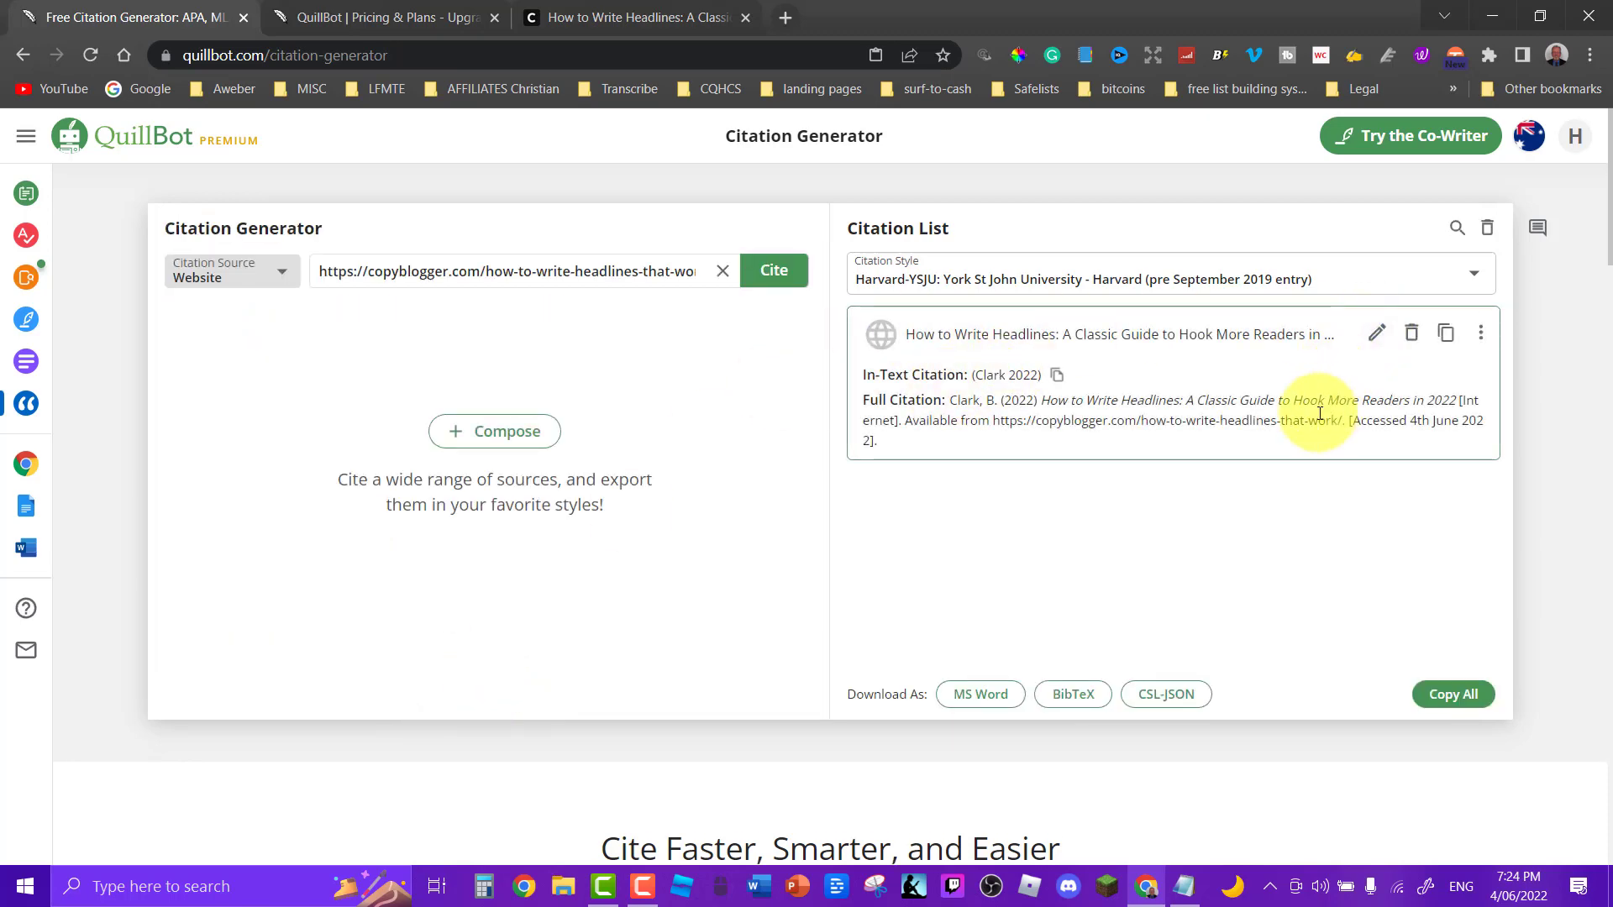
{"action": "left_click", "coordinate": [1478, 279]}
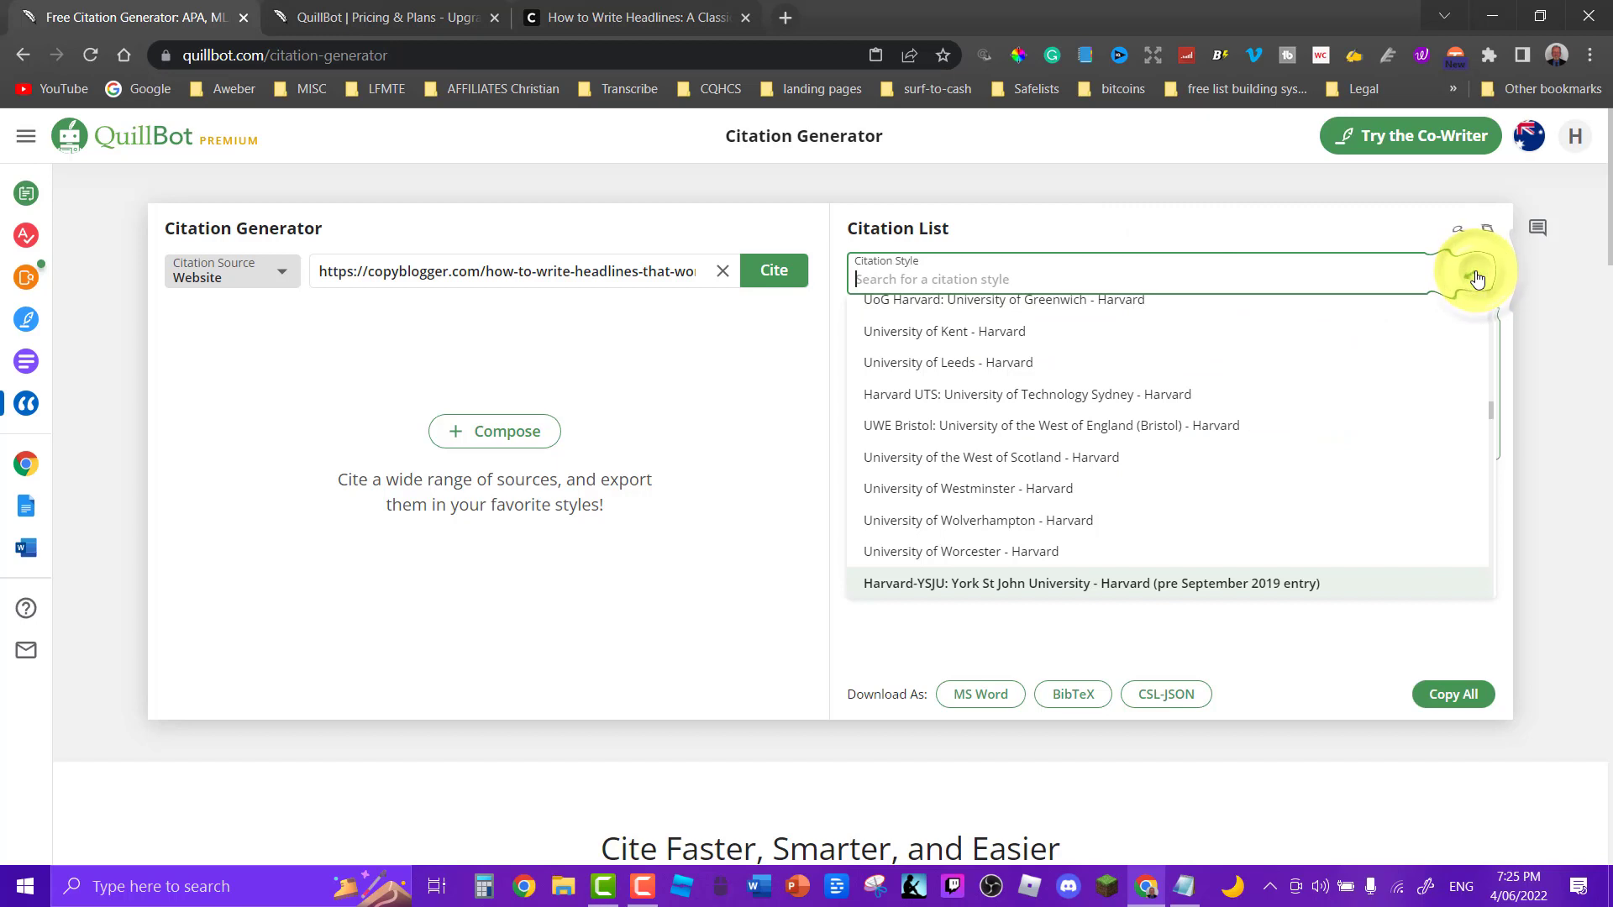
{"action": "left_click", "coordinate": [1005, 585]}
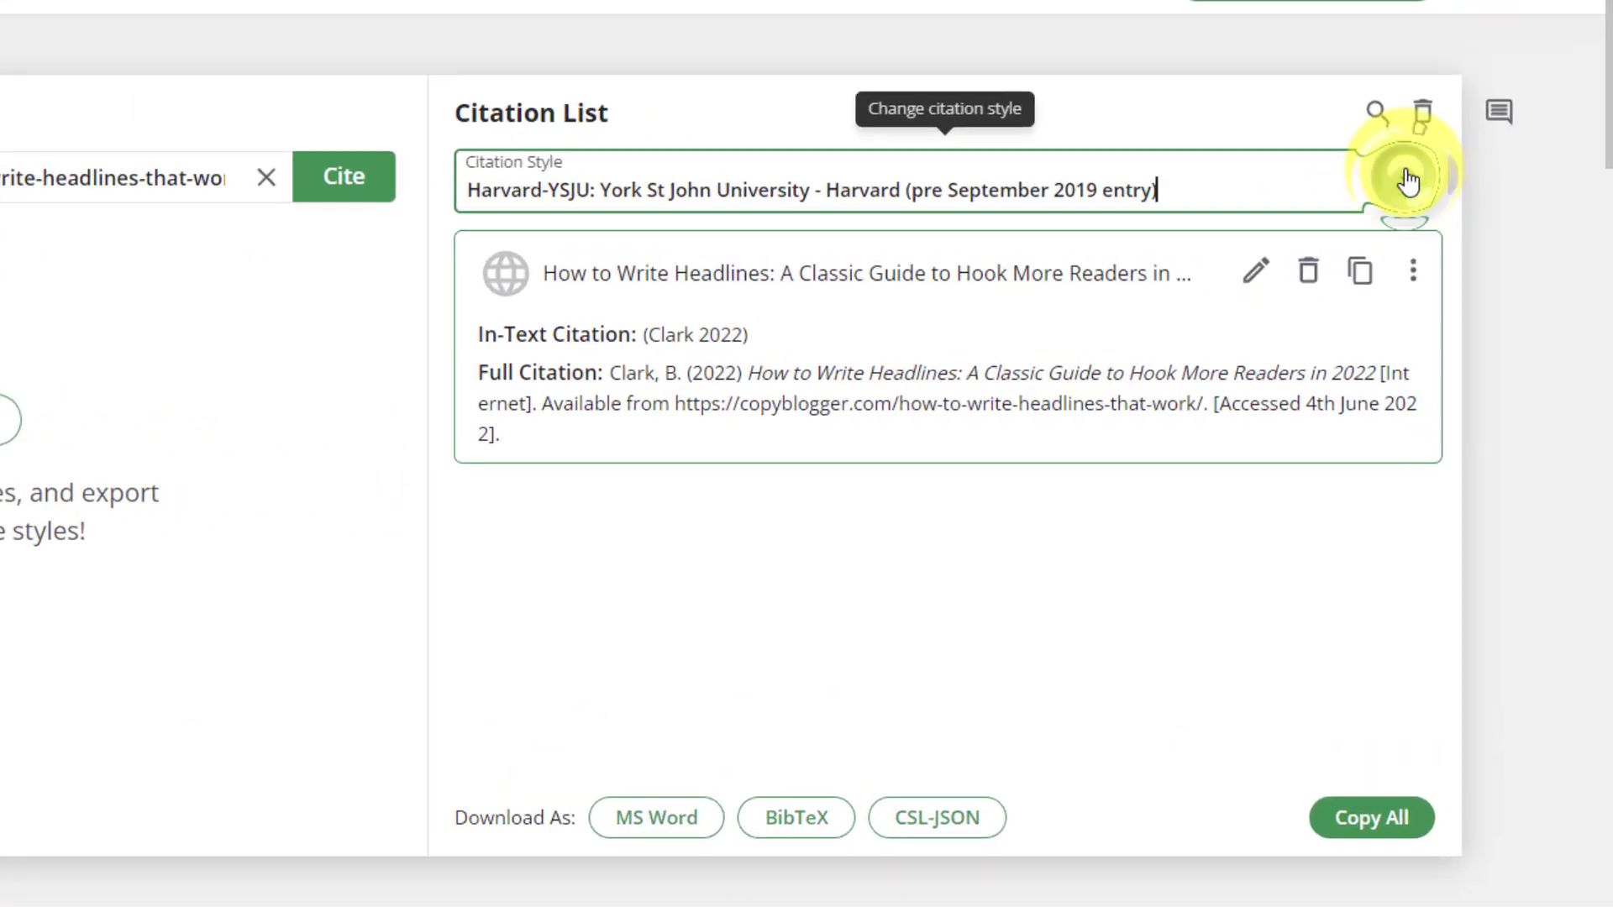
{"action": "left_click", "coordinate": [1439, 272]}
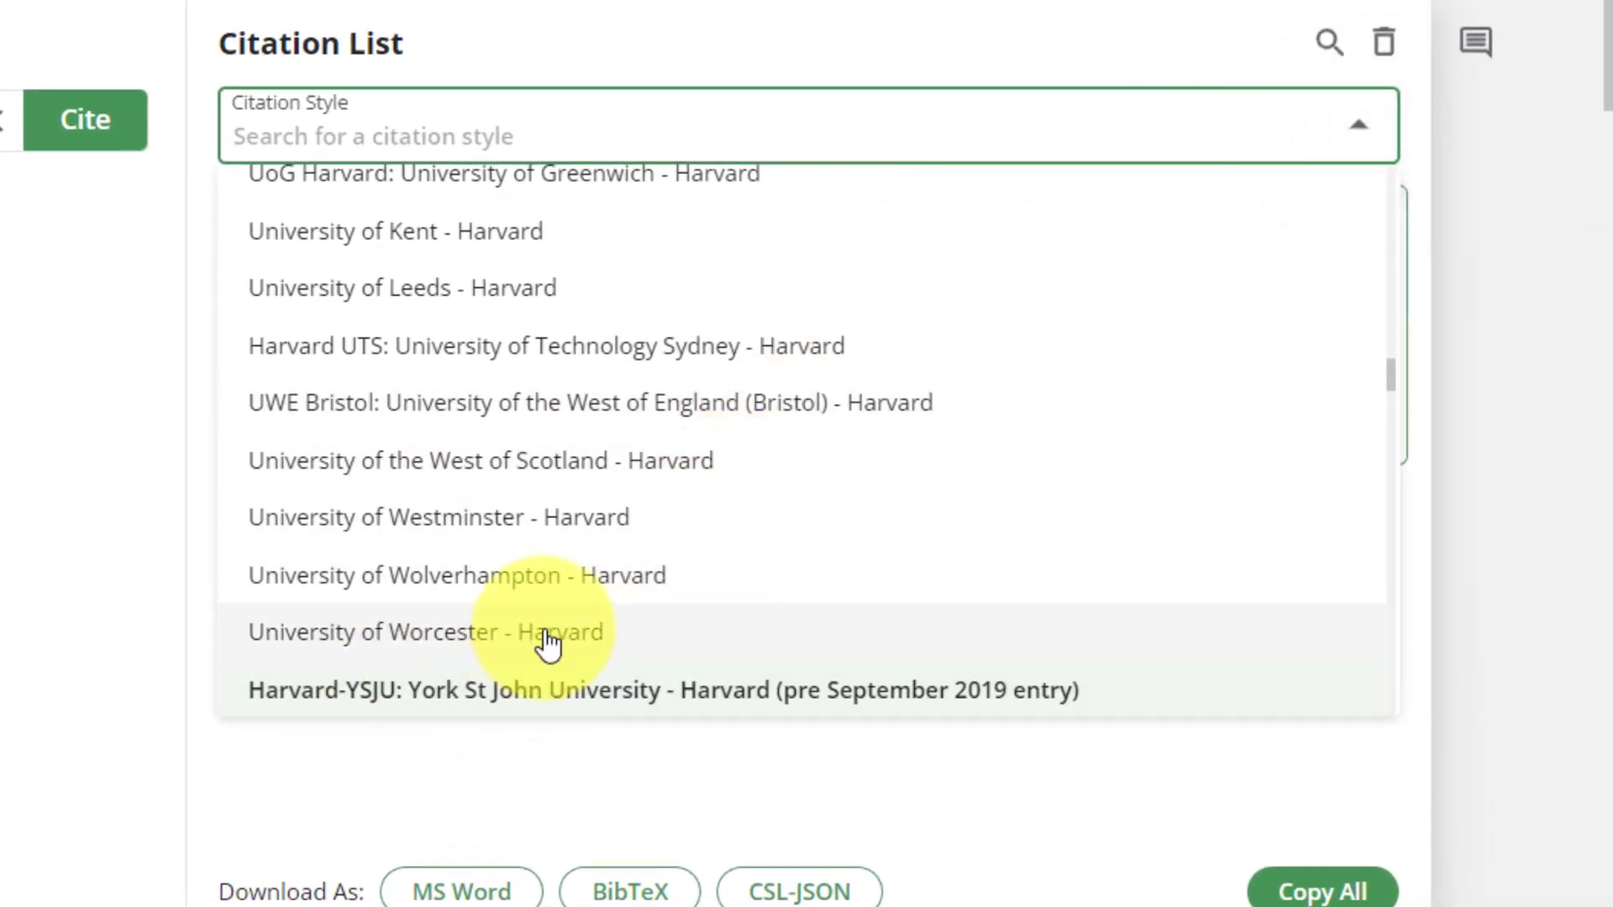
{"action": "scroll", "coordinate": [540, 616], "scroll_direction": "up", "scroll_amount": 15}
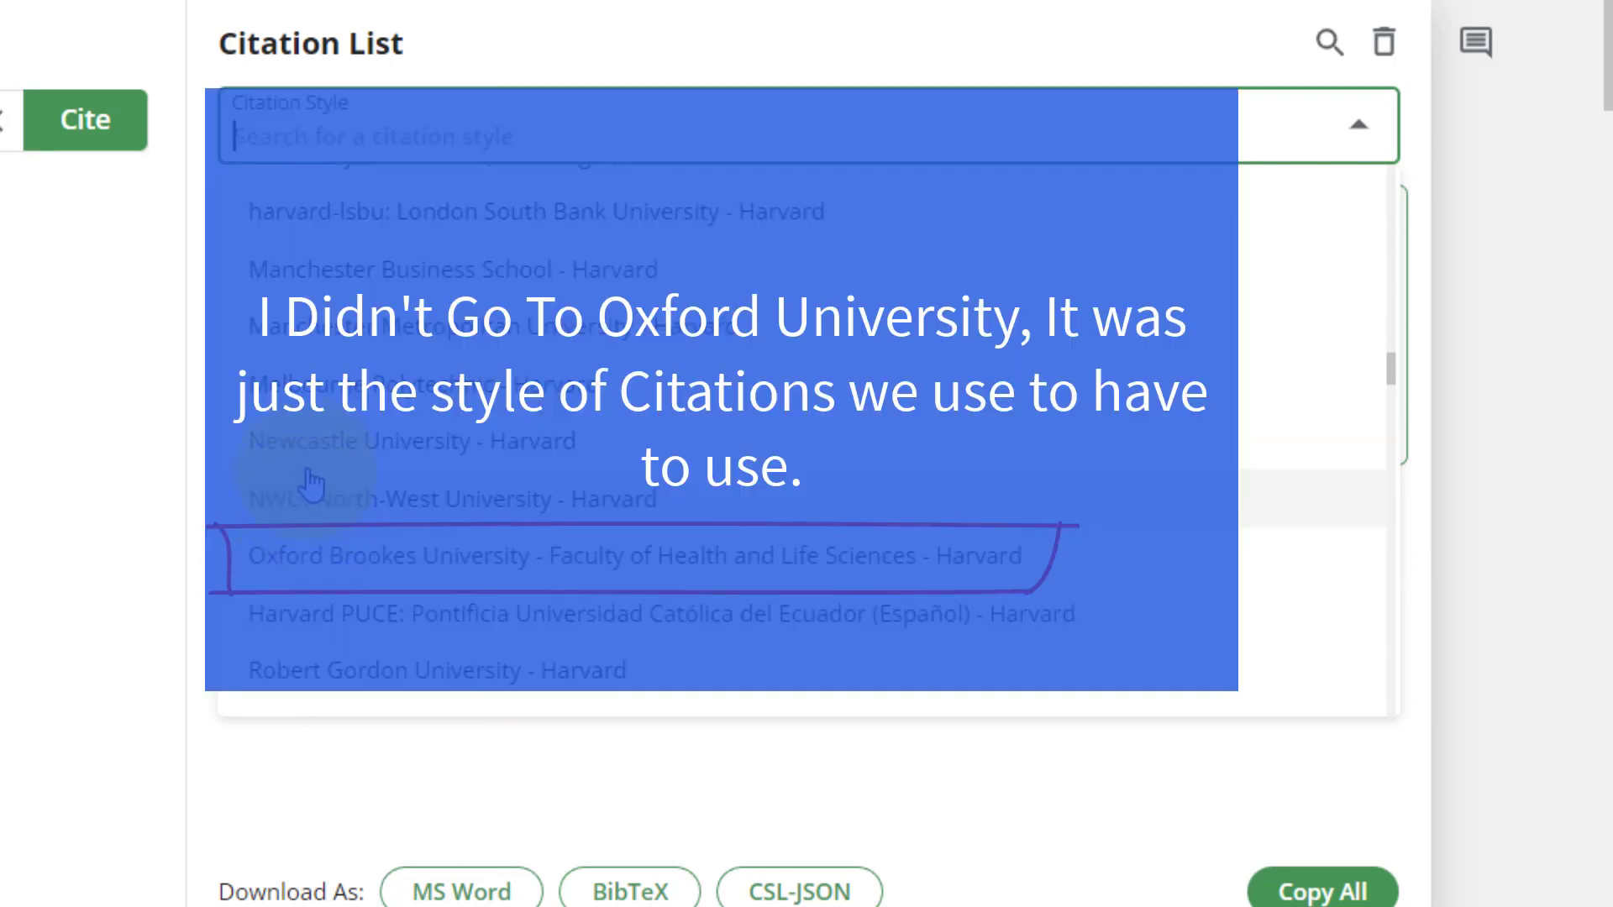
{"action": "scroll", "coordinate": [315, 500], "scroll_direction": "up", "scroll_amount": 5}
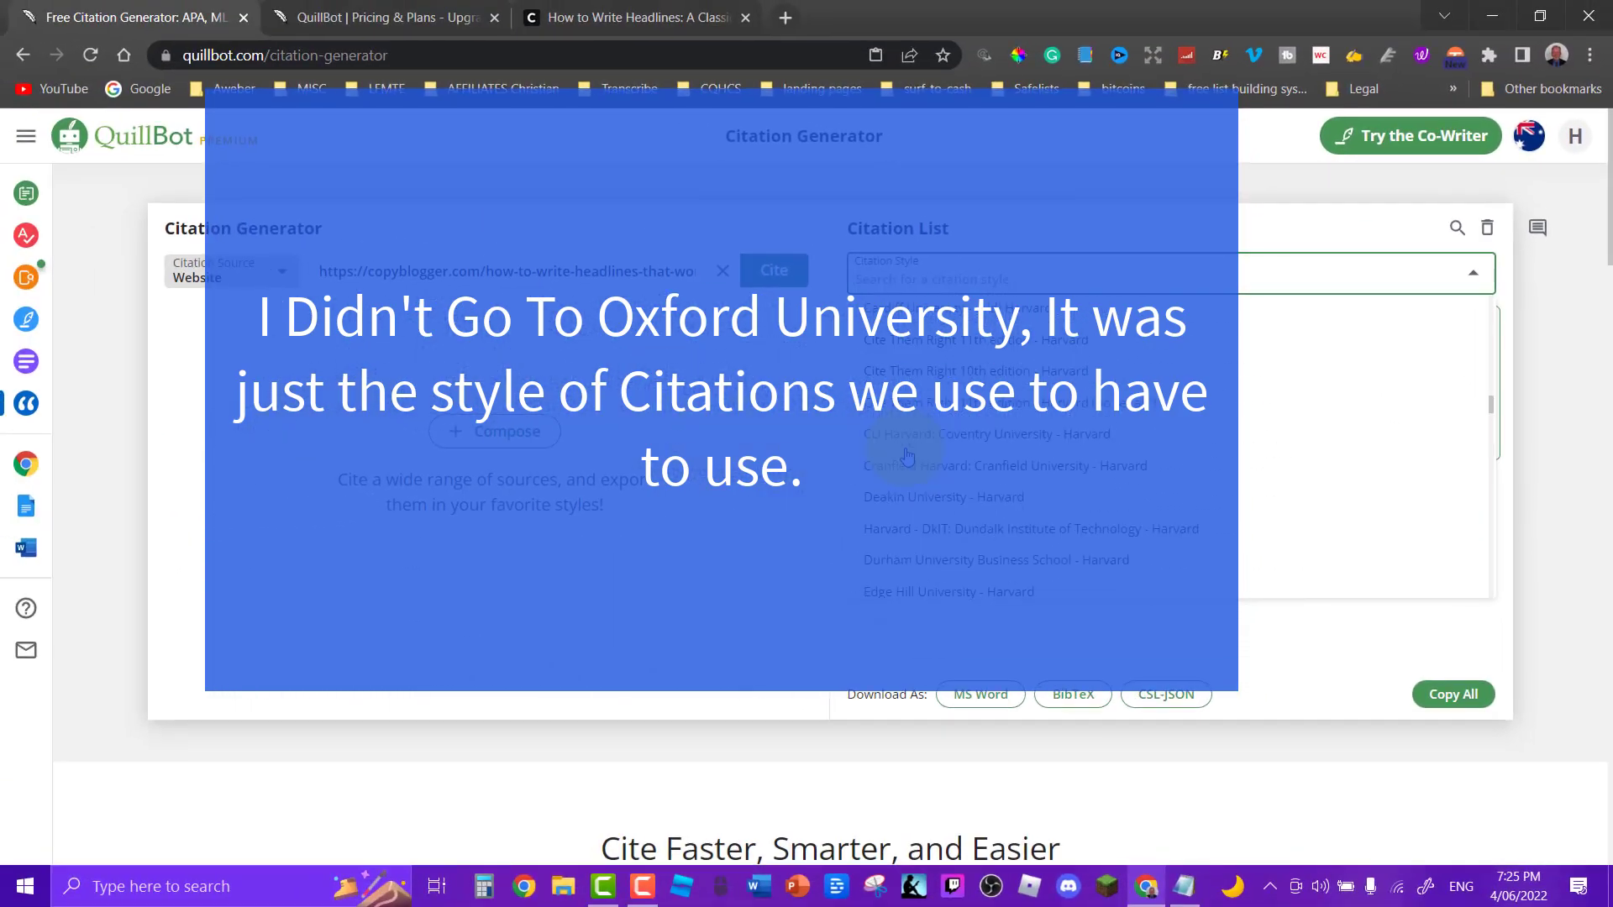
{"action": "scroll", "coordinate": [780, 449], "scroll_direction": "up", "scroll_amount": 8}
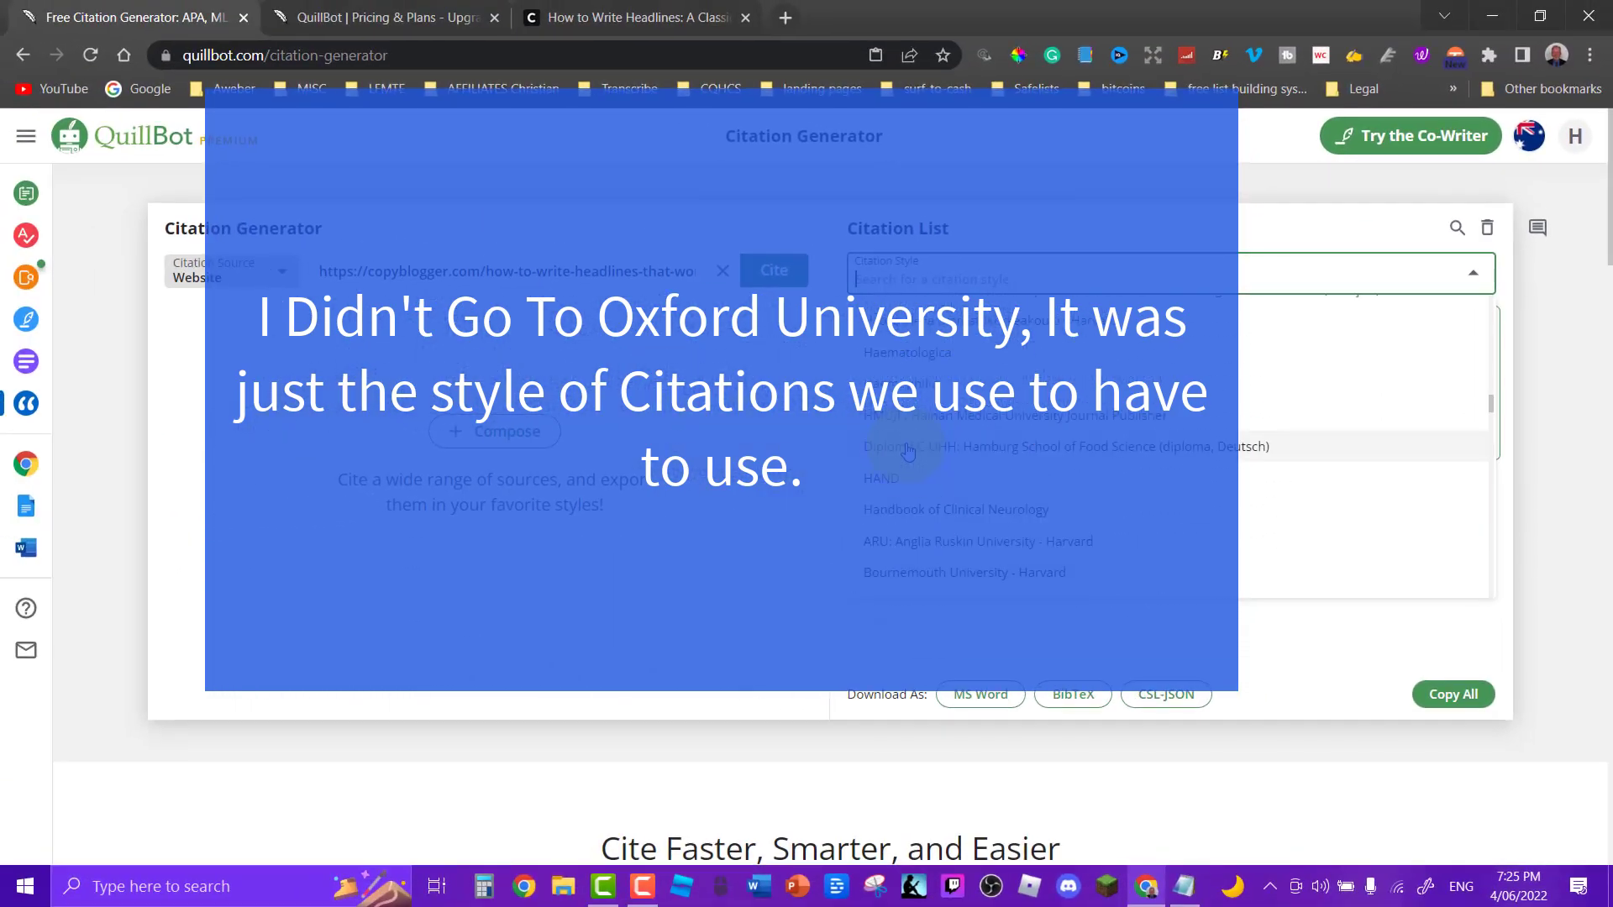
{"action": "scroll", "coordinate": [907, 447], "scroll_direction": "up", "scroll_amount": 10}
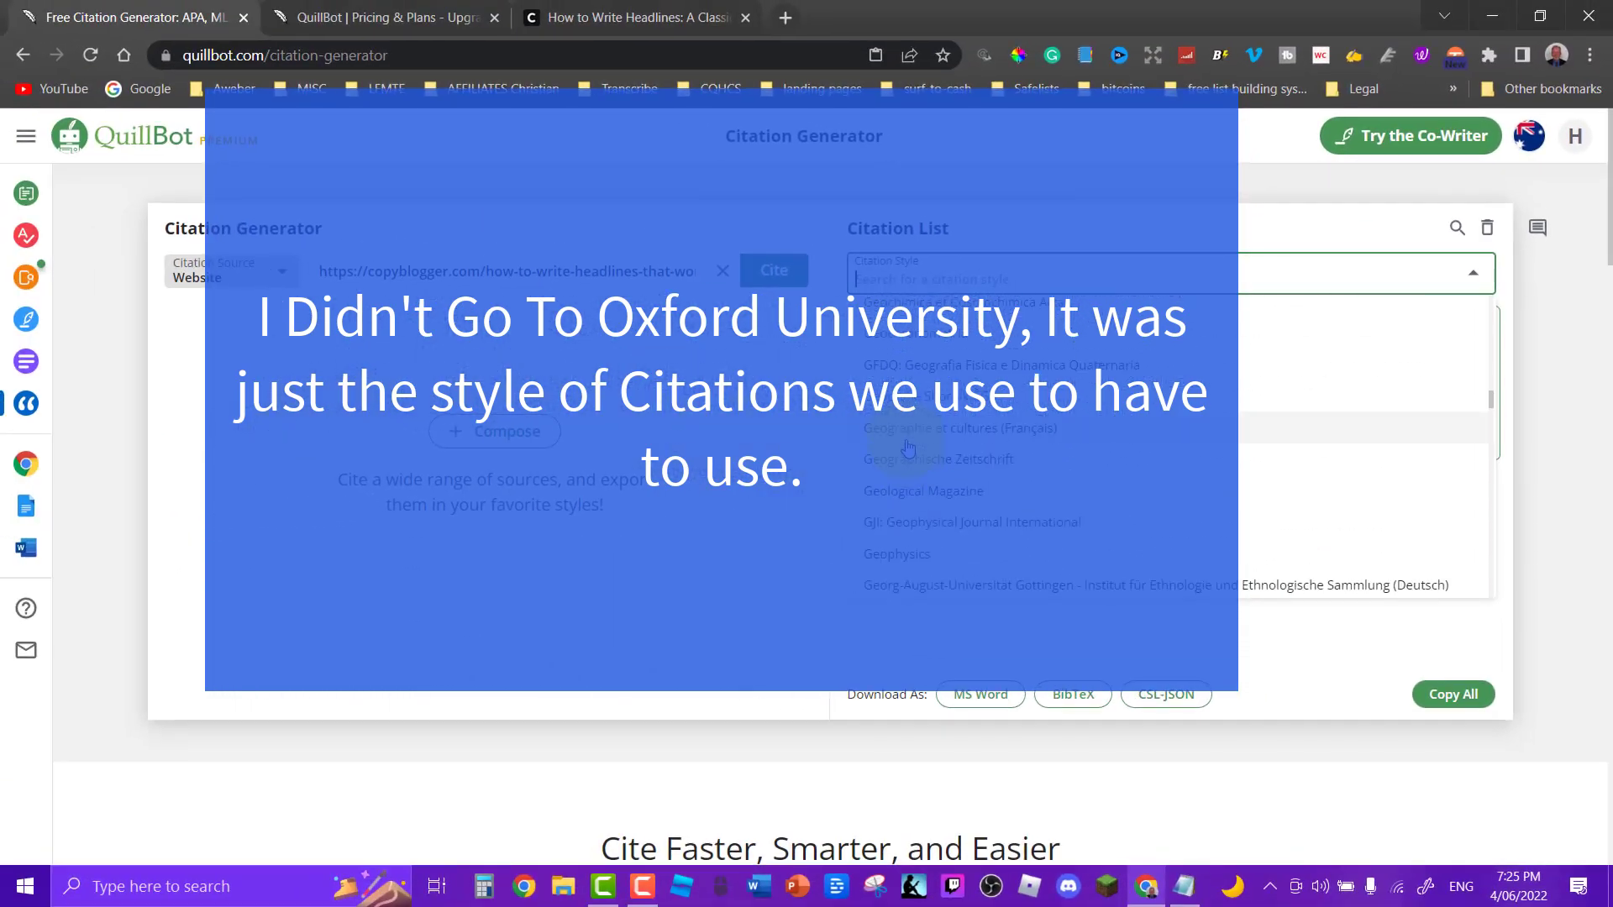
{"action": "scroll", "coordinate": [907, 447], "scroll_direction": "up", "scroll_amount": 10}
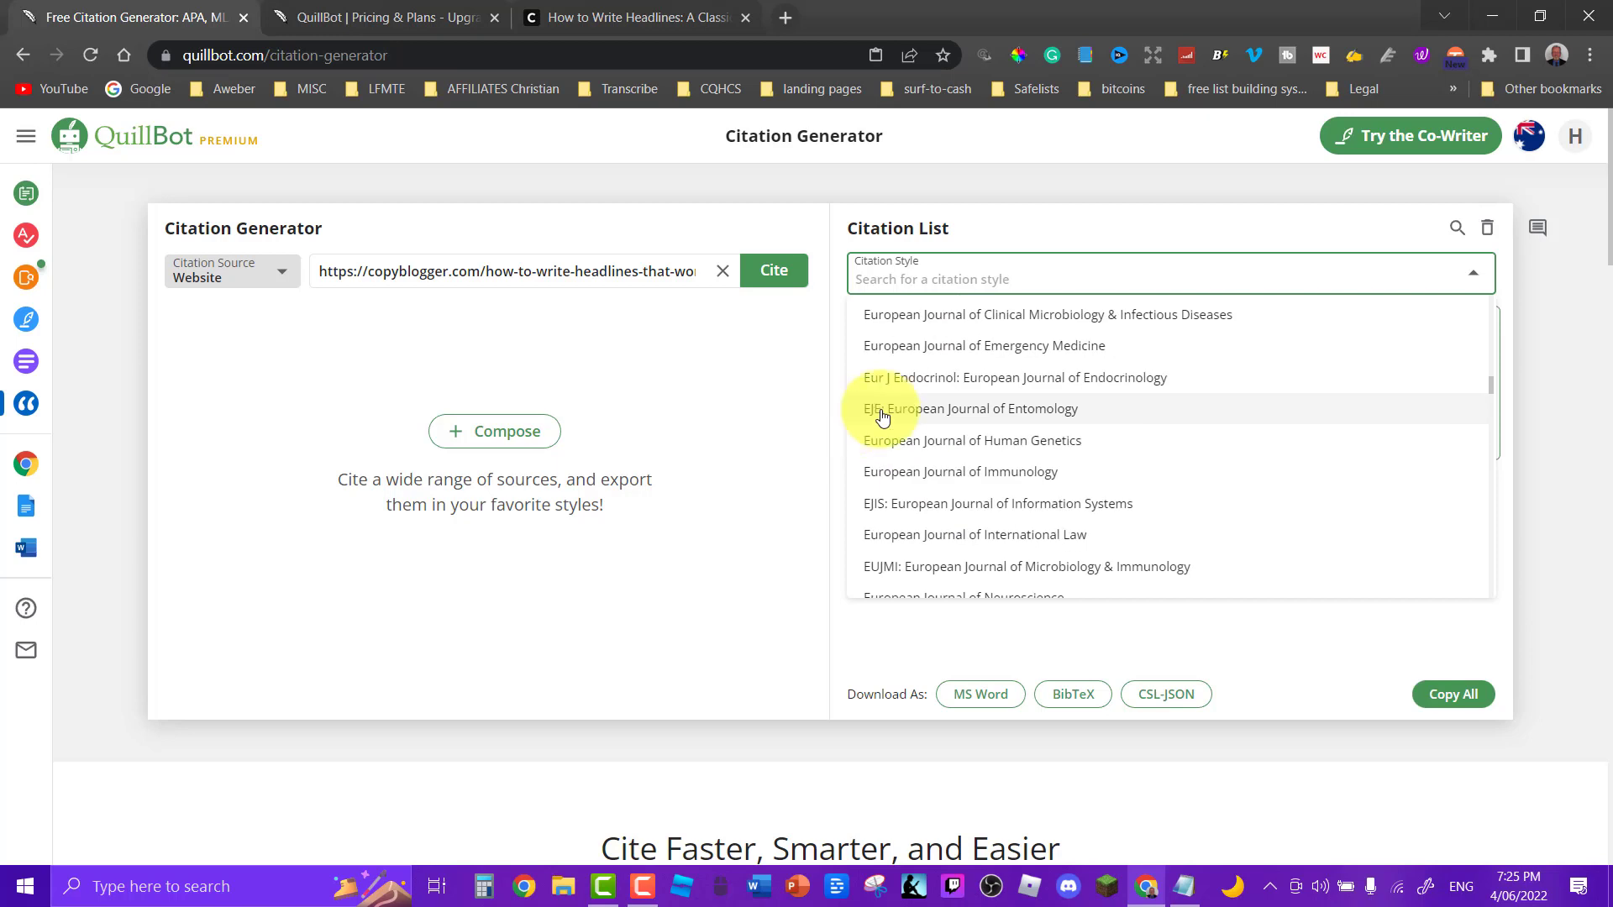
{"action": "mouse_move", "coordinate": [91, 406]}
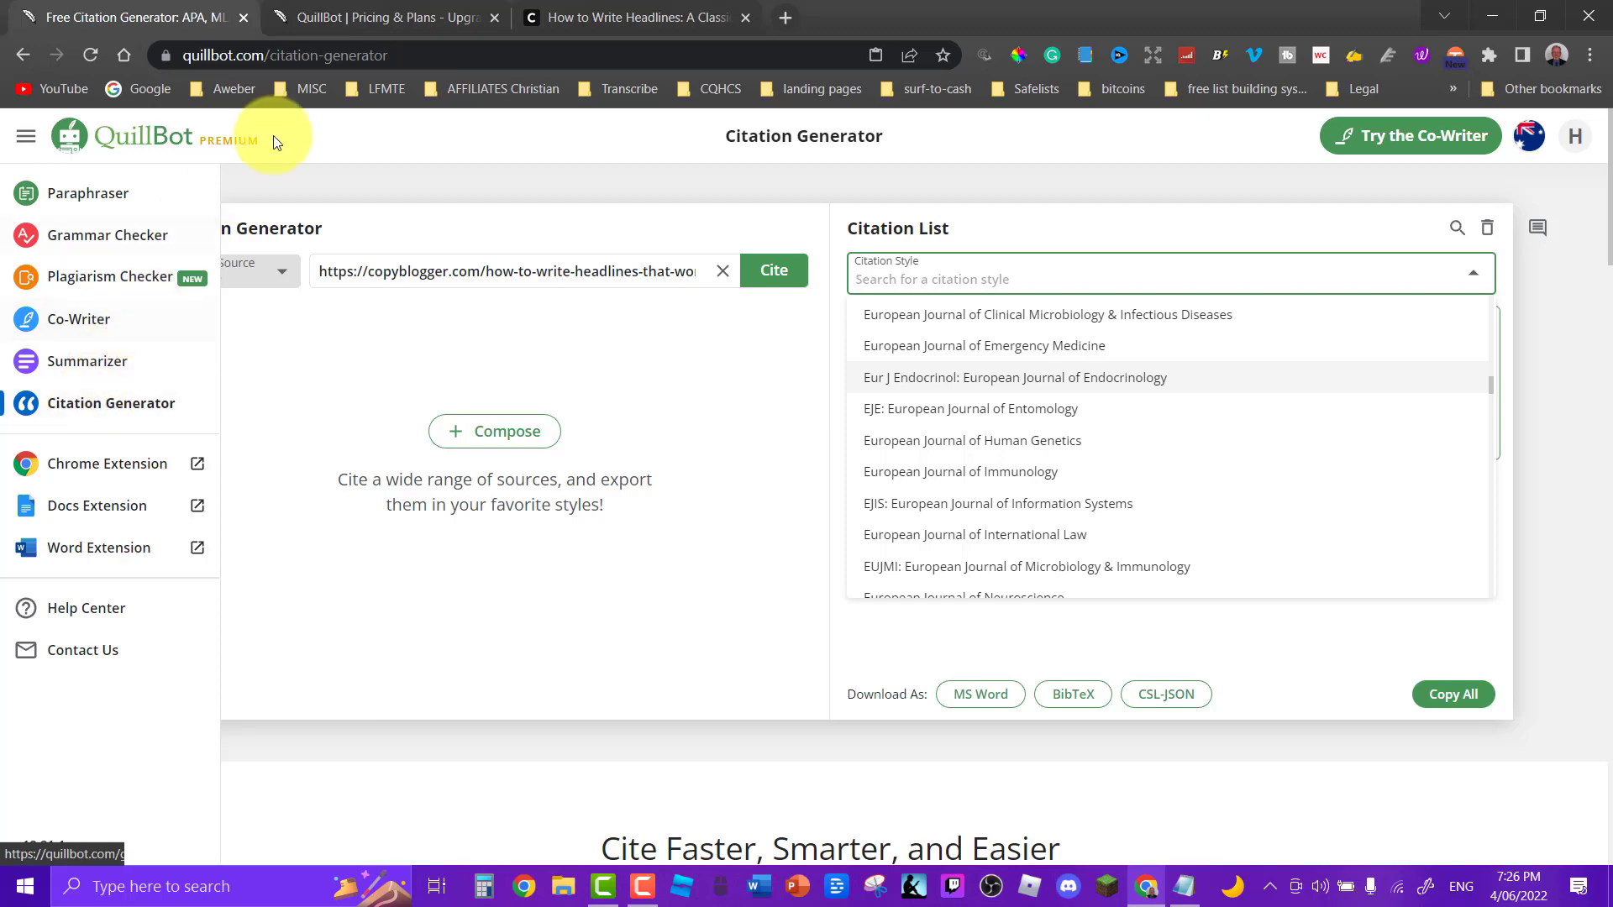
Step: Show the Pricing & Plans page comparing Free and Premium, with the $8.33/month Annual plan
{"action": "left_click", "coordinate": [396, 11]}
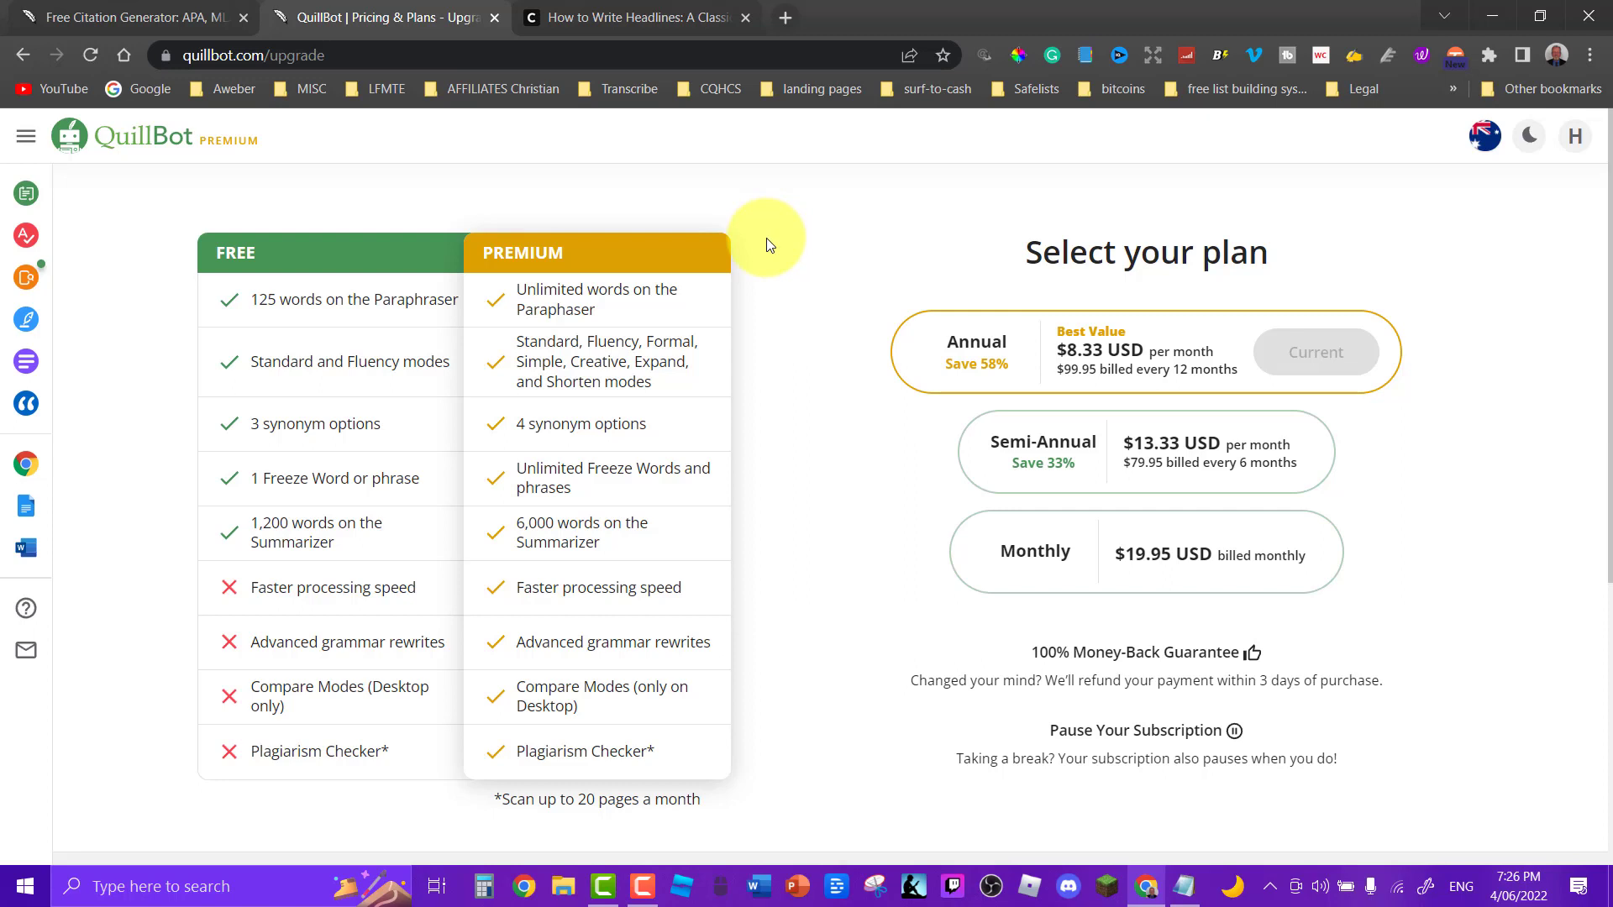
{"action": "mouse_move", "coordinate": [30, 310]}
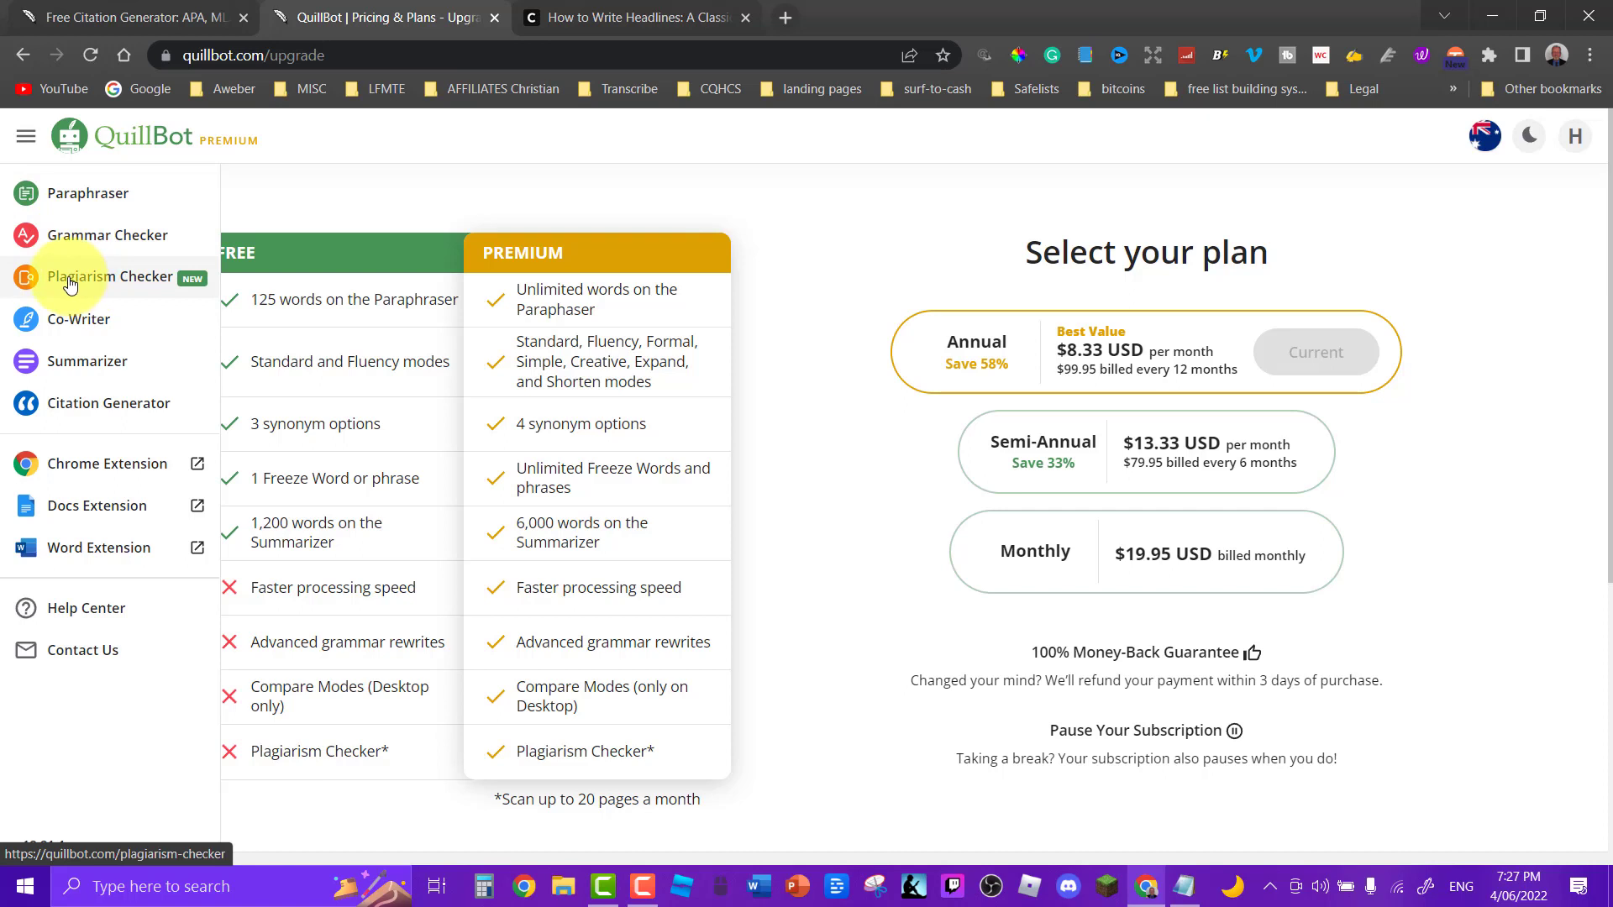
Step: View the Plagiarism Checker, then start a new blank Co-Writer project
{"action": "left_click", "coordinate": [67, 285]}
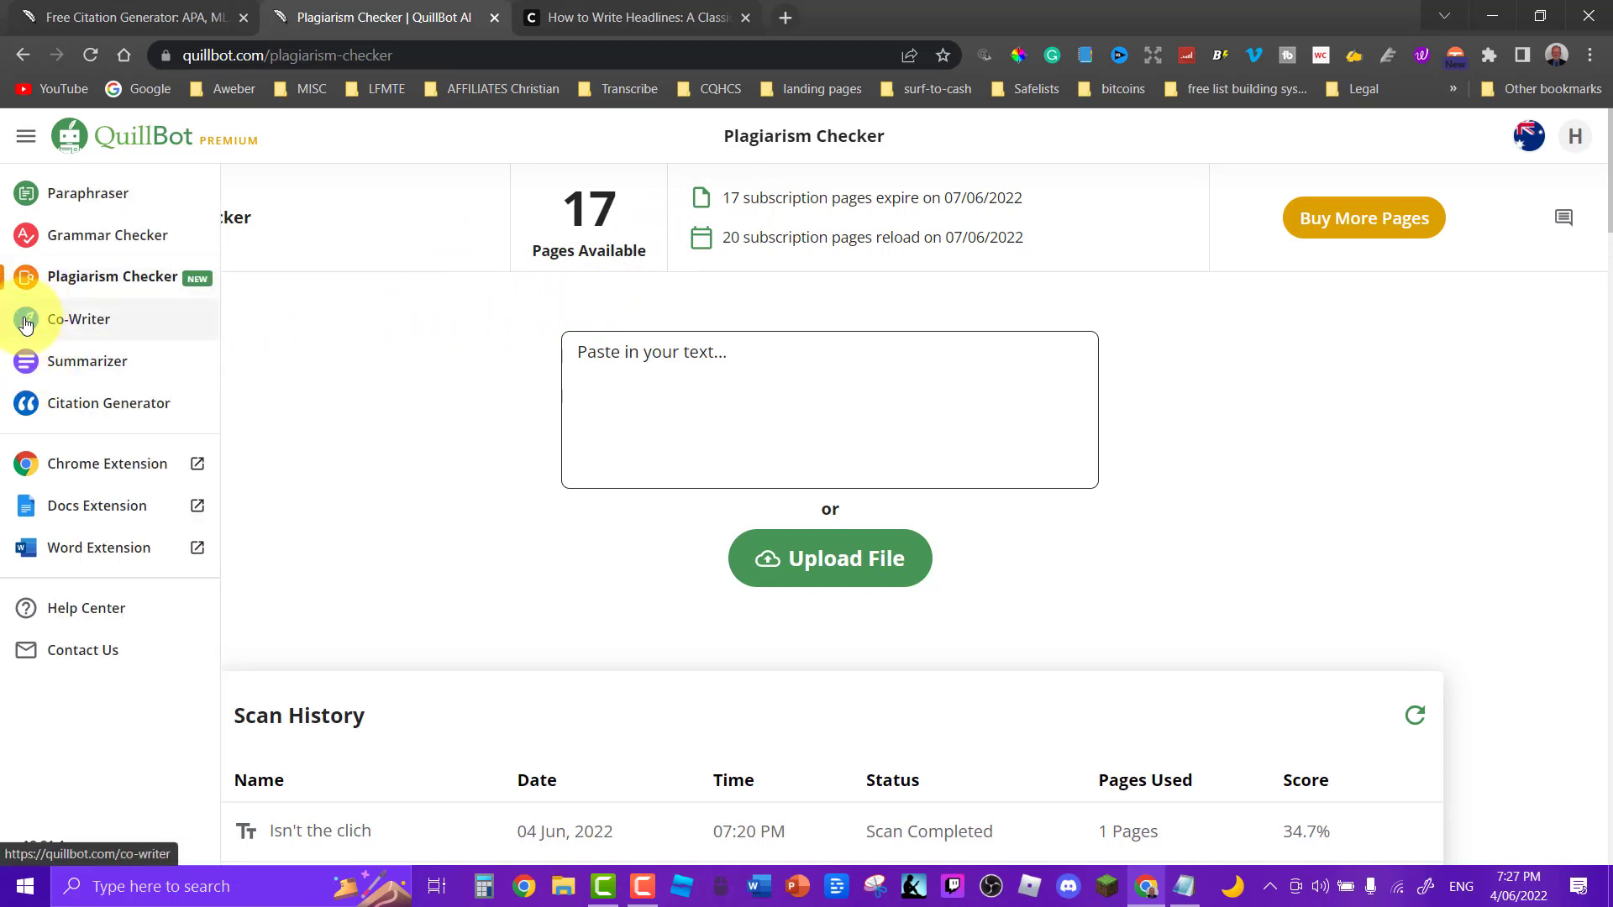
{"action": "left_click", "coordinate": [25, 323]}
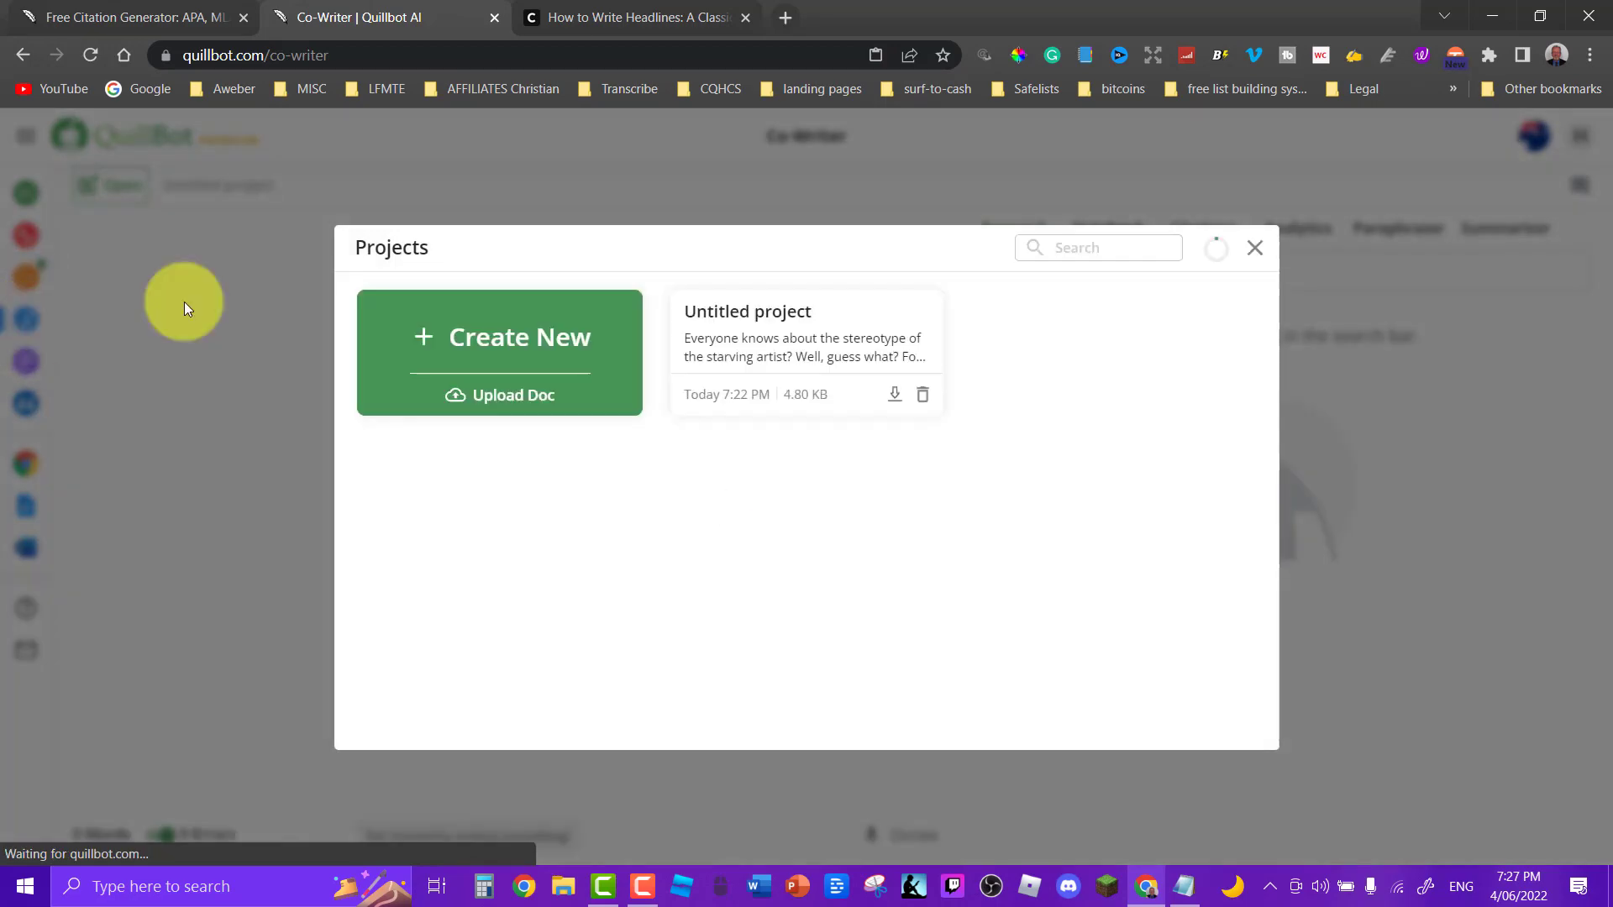
{"action": "left_click", "coordinate": [1254, 245]}
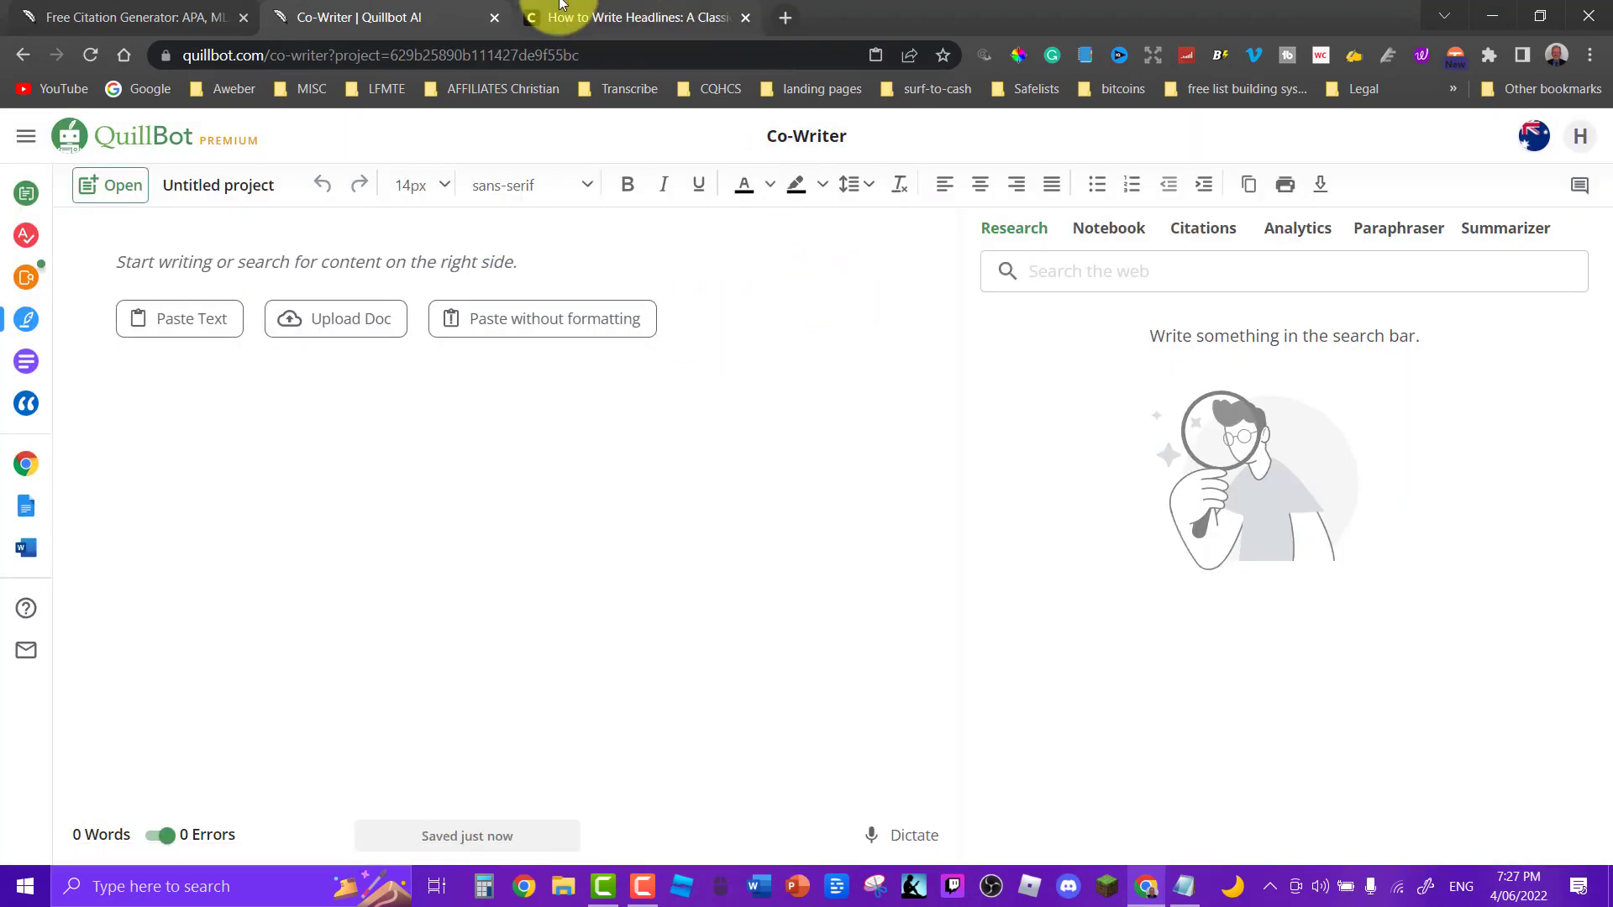
Step: Glance at the Copyblogger article tab, then step back twice to the Plagiarism Checker, showing 17 pages and the 34.7% scan
{"action": "left_click", "coordinate": [592, 15]}
{"action": "left_click", "coordinate": [411, 15]}
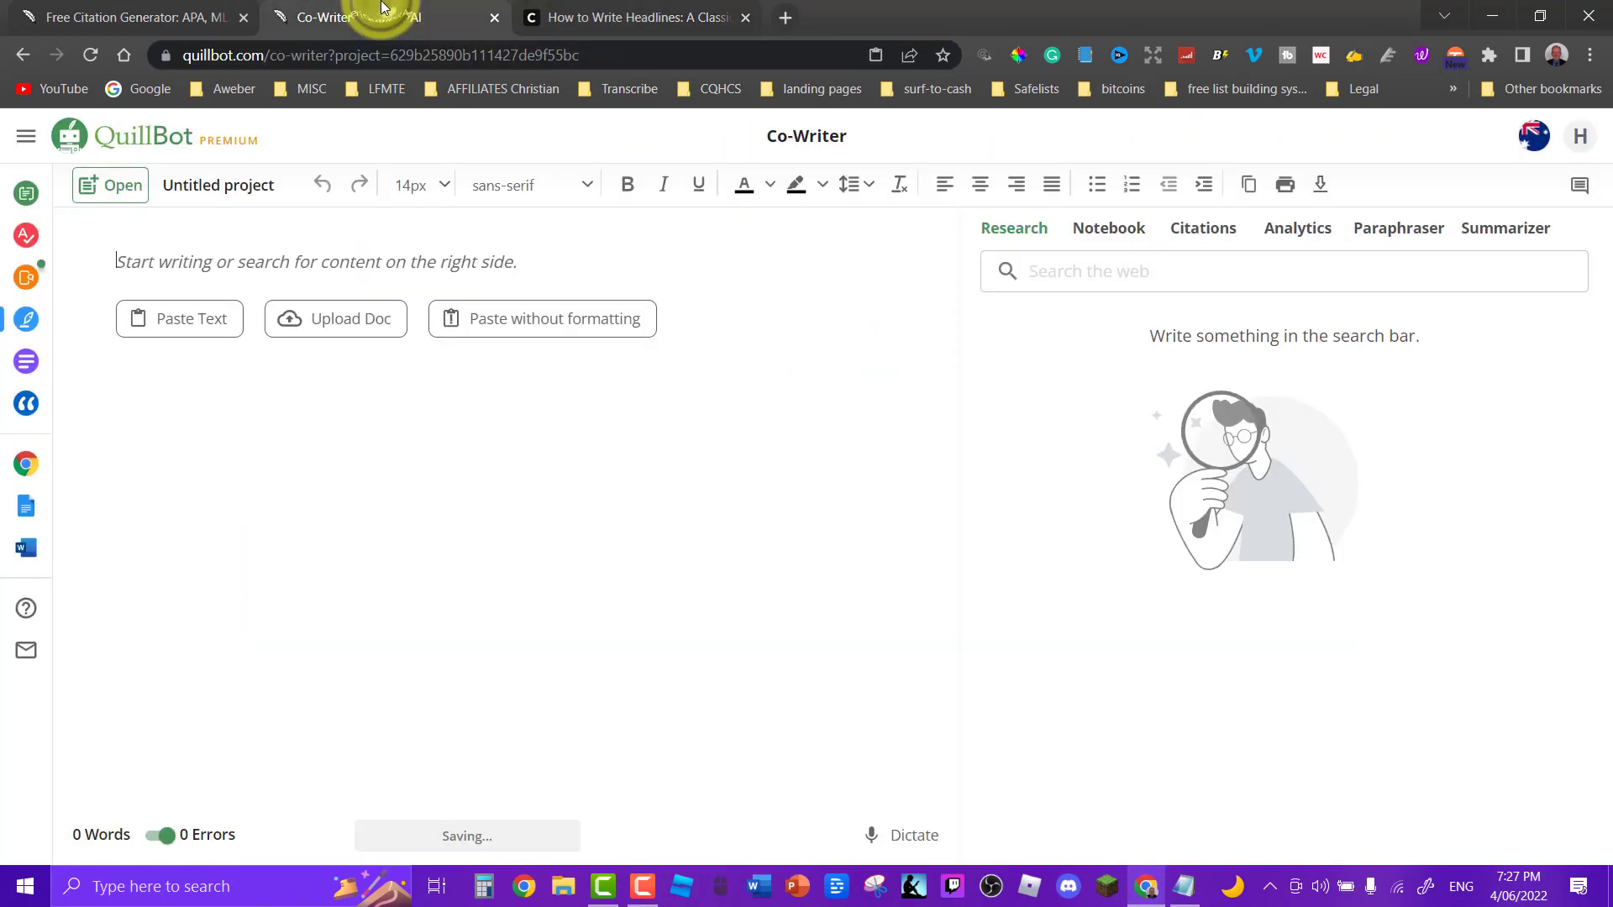
{"action": "left_click", "coordinate": [21, 54]}
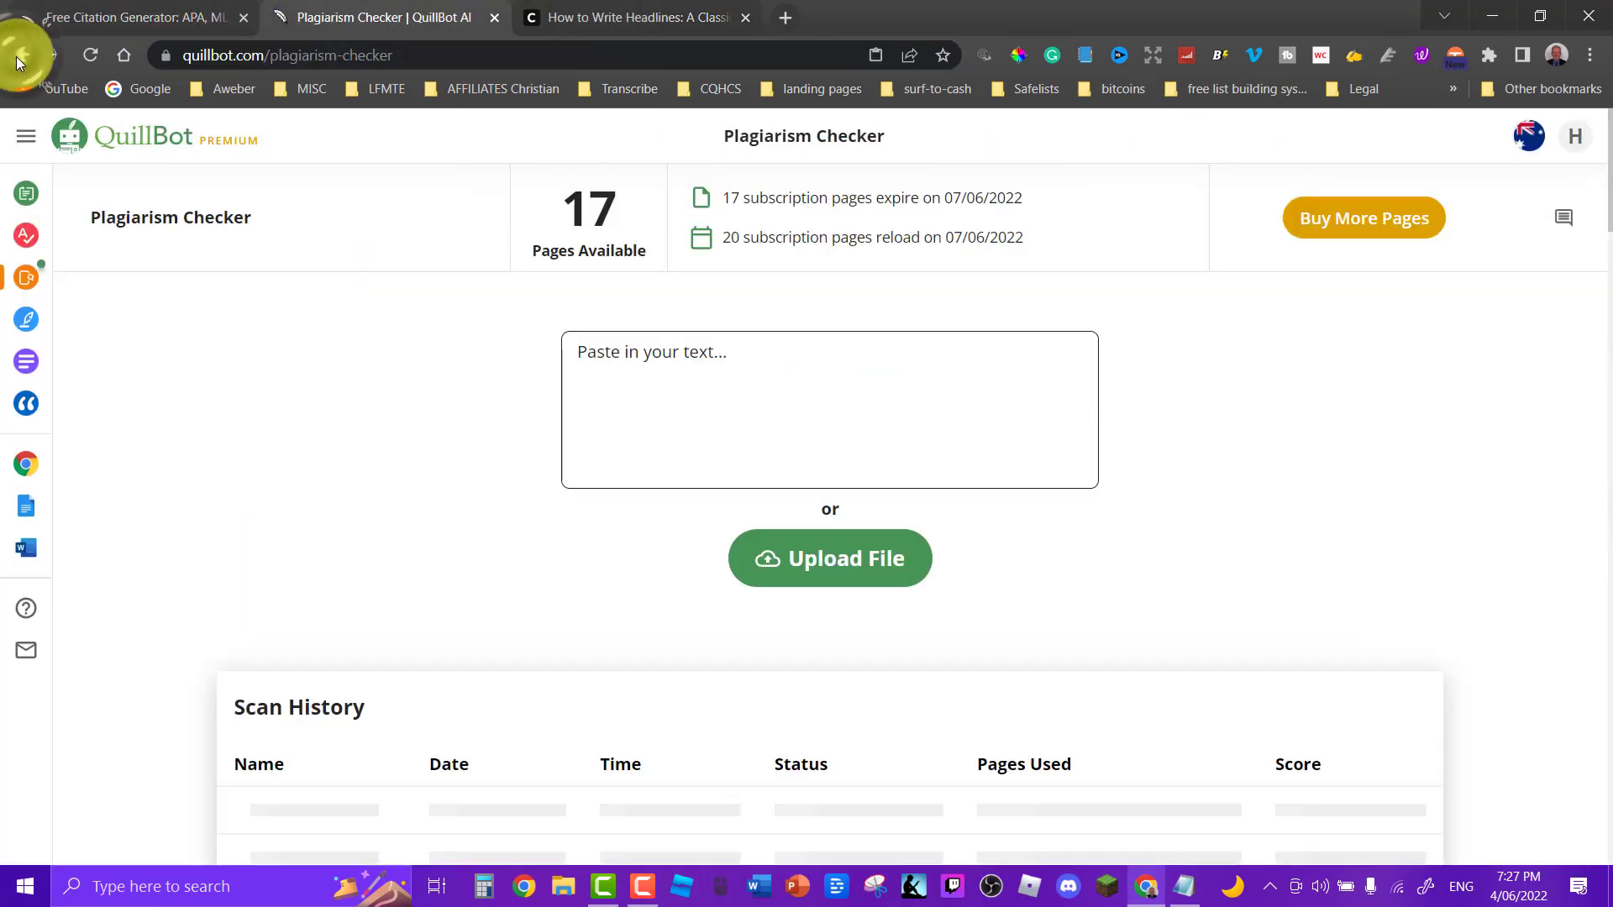
{"action": "left_click", "coordinate": [18, 54]}
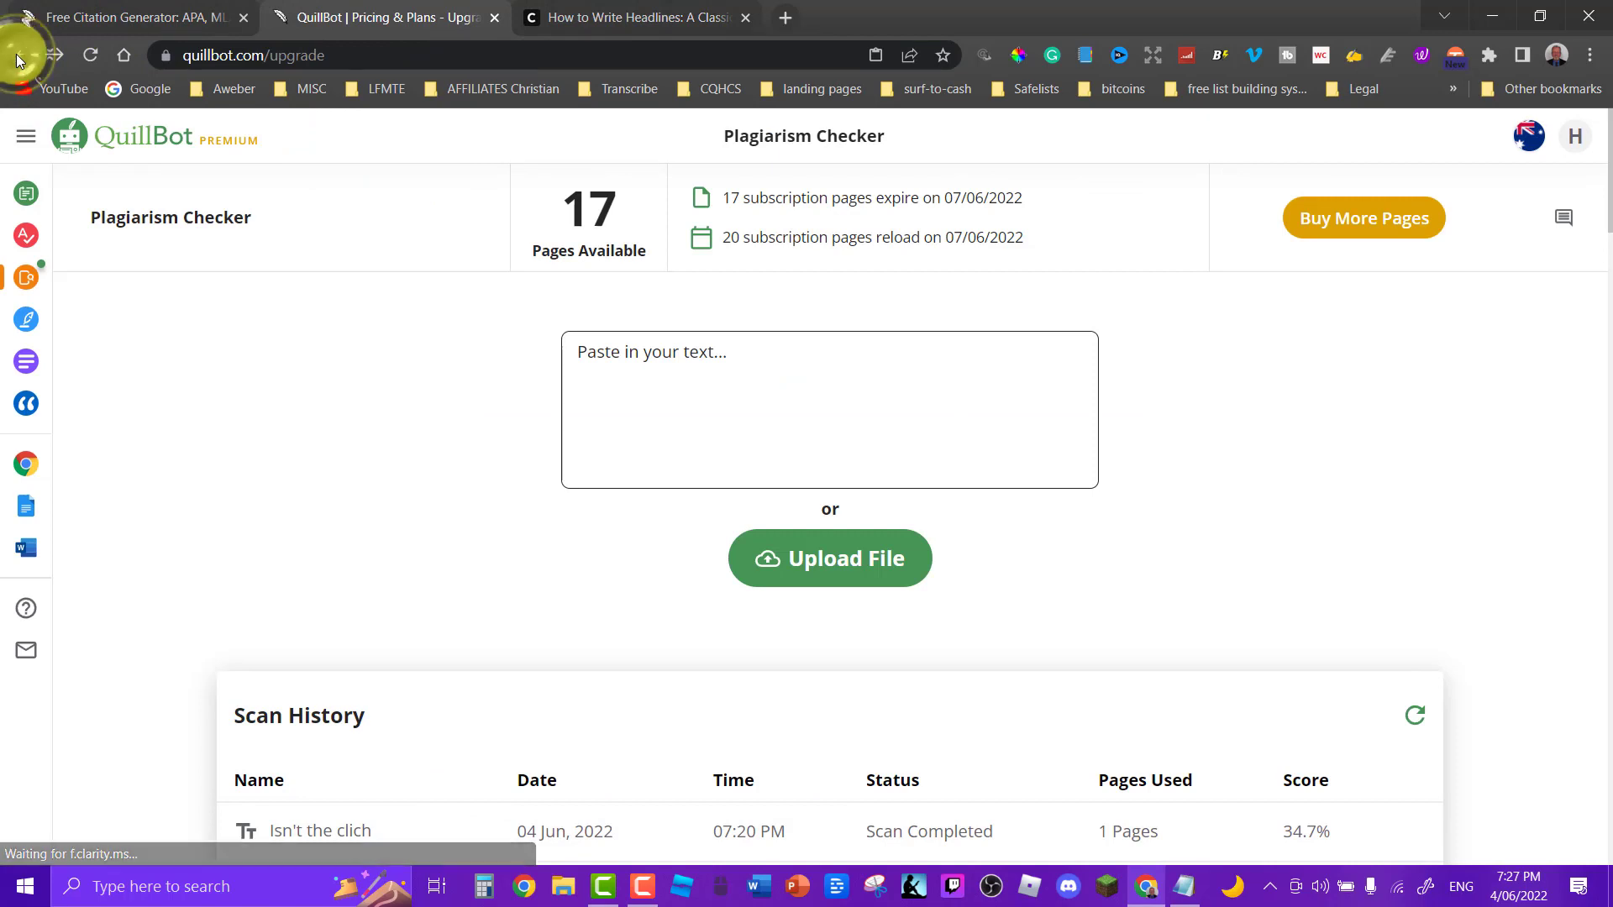